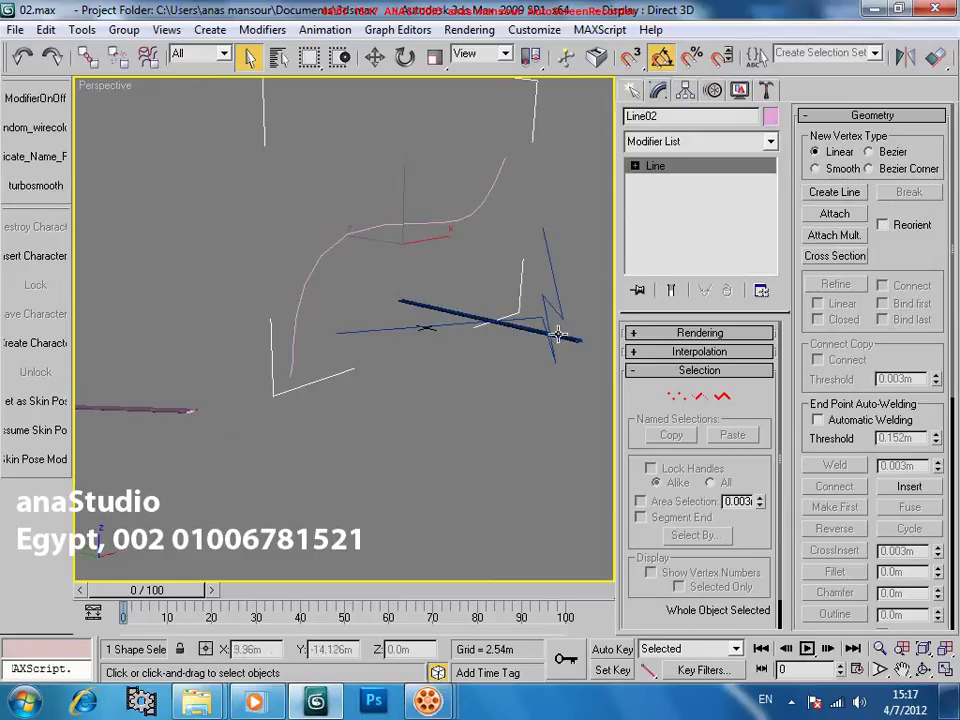
# Select the pink arrow strip and examine its arrowhead up close alongside the rest of the scene
pyautogui.click(559, 335)
pyautogui.keyDown('alt'); pyautogui.moveTo(367, 256); pyautogui.dragTo(326, 318, button='middle'); pyautogui.keyUp('alt')
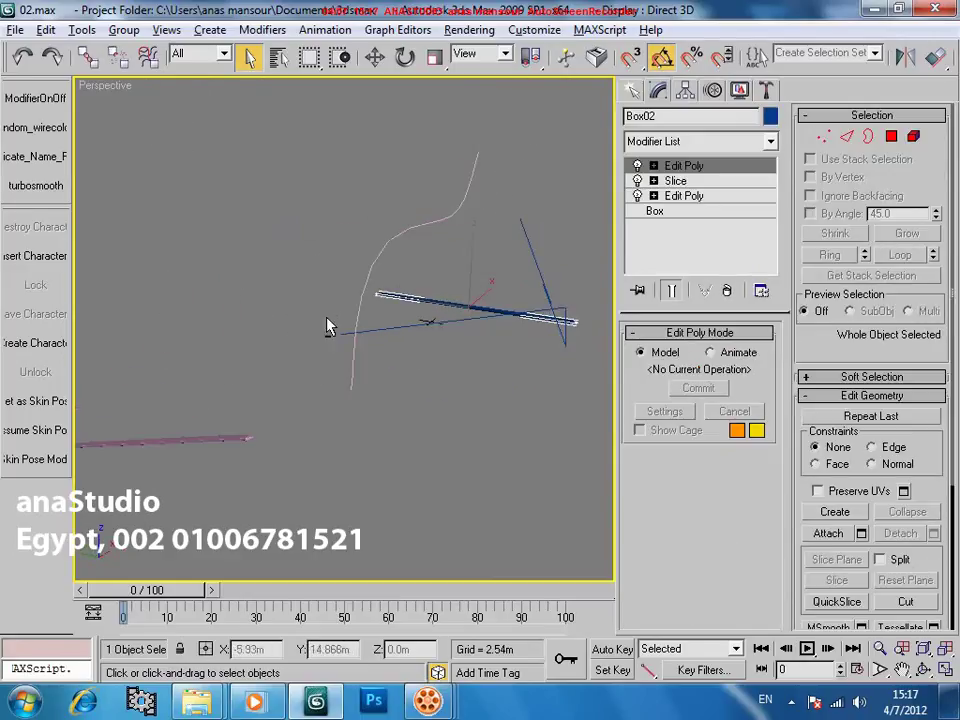
pyautogui.press('q')
pyautogui.moveTo(514, 405); pyautogui.dragTo(512, 315, button='middle')
pyautogui.keyDown('alt'); pyautogui.moveTo(347, 366); pyautogui.dragTo(432, 413, button='middle'); pyautogui.keyUp('alt')
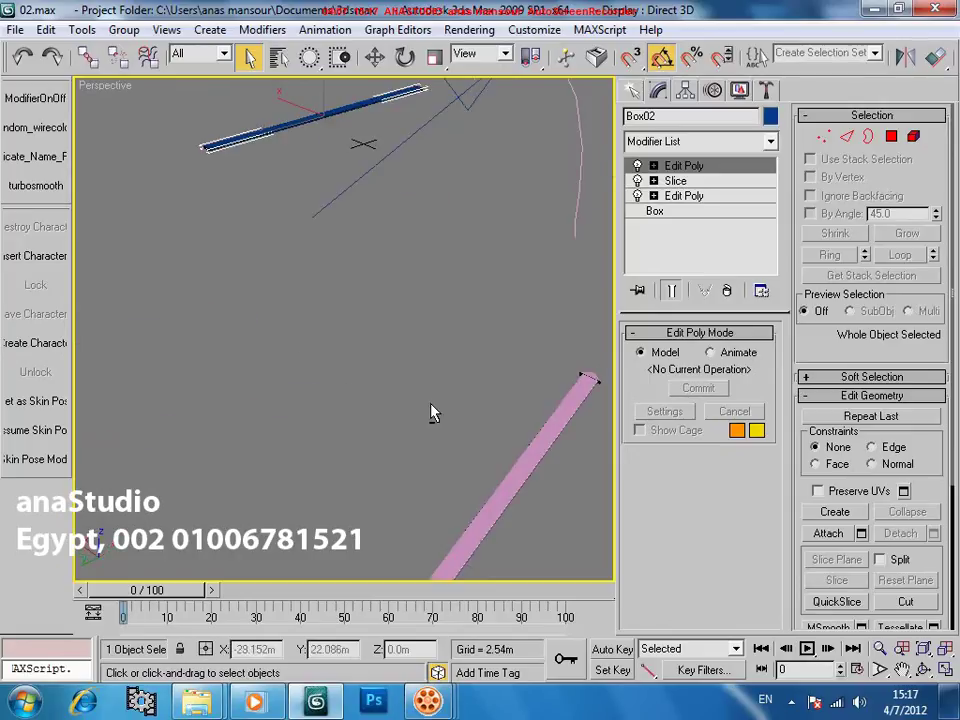
pyautogui.click(569, 407)
pyautogui.hotkey('alt', 'z')
pyautogui.keyDown('alt'); pyautogui.moveTo(521, 403); pyautogui.dragTo(549, 448, button='middle'); pyautogui.keyUp('alt')
pyautogui.moveTo(549, 448); pyautogui.dragTo(547, 390)
pyautogui.moveTo(500, 420); pyautogui.dragTo(352, 218, button='middle')
pyautogui.moveTo(426, 350); pyautogui.dragTo(428, 278)
pyautogui.moveTo(428, 278); pyautogui.dragTo(394, 401, button='middle')
pyautogui.moveTo(410, 300); pyautogui.dragTo(420, 358)
pyautogui.press('q')
pyautogui.moveTo(556, 255); pyautogui.dragTo(422, 328, button='middle')
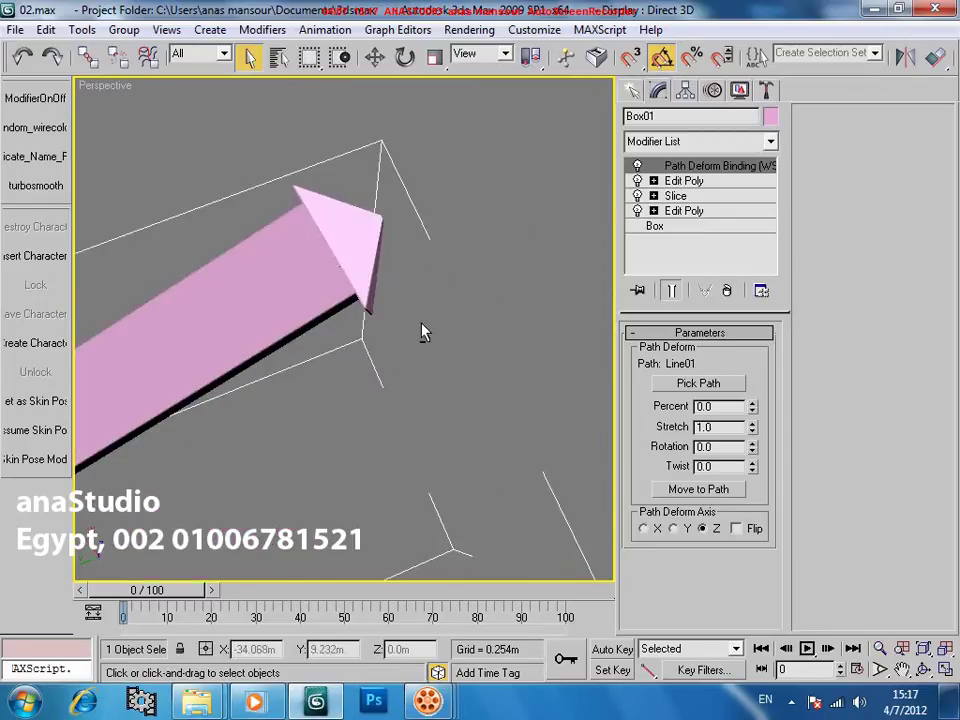
pyautogui.moveTo(358, 259); pyautogui.dragTo(398, 304, button='middle')
pyautogui.moveTo(441, 355); pyautogui.dragTo(350, 341, button='middle')
pyautogui.scroll(-5, 422, 402)
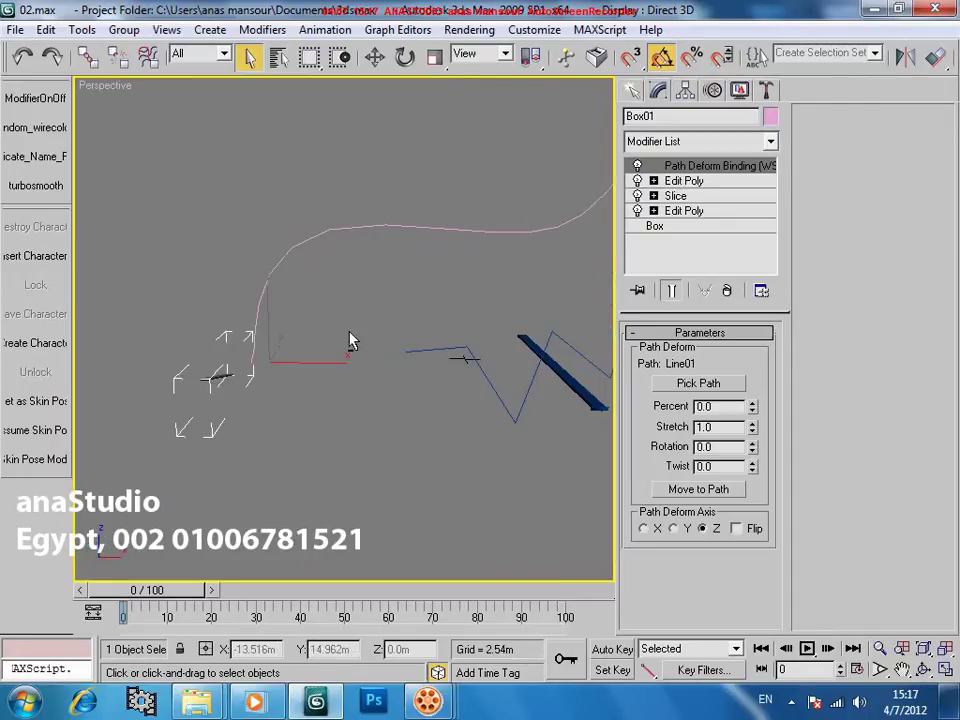
# Examine the pink strip, the smooth curve and the blue zigzag line from several angles
pyautogui.click(540, 350)
pyautogui.keyDown('alt'); pyautogui.moveTo(540, 350); pyautogui.dragTo(269, 352, button='middle'); pyautogui.keyUp('alt')
pyautogui.click(196, 390)
pyautogui.moveTo(535, 222); pyautogui.dragTo(436, 260, button='middle')
pyautogui.keyDown('alt'); pyautogui.moveTo(254, 342); pyautogui.dragTo(372, 292, button='middle'); pyautogui.keyUp('alt')
pyautogui.moveTo(280, 390); pyautogui.dragTo(348, 410, button='middle')
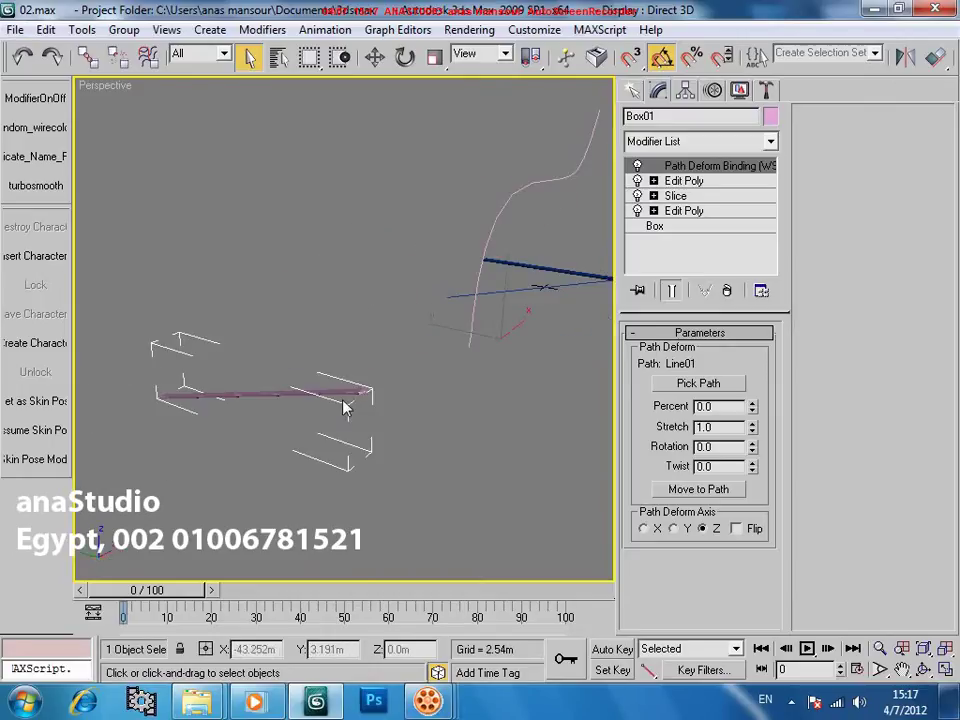
pyautogui.keyDown('alt'); pyautogui.moveTo(395, 391); pyautogui.dragTo(359, 367, button='middle'); pyautogui.keyUp('alt')
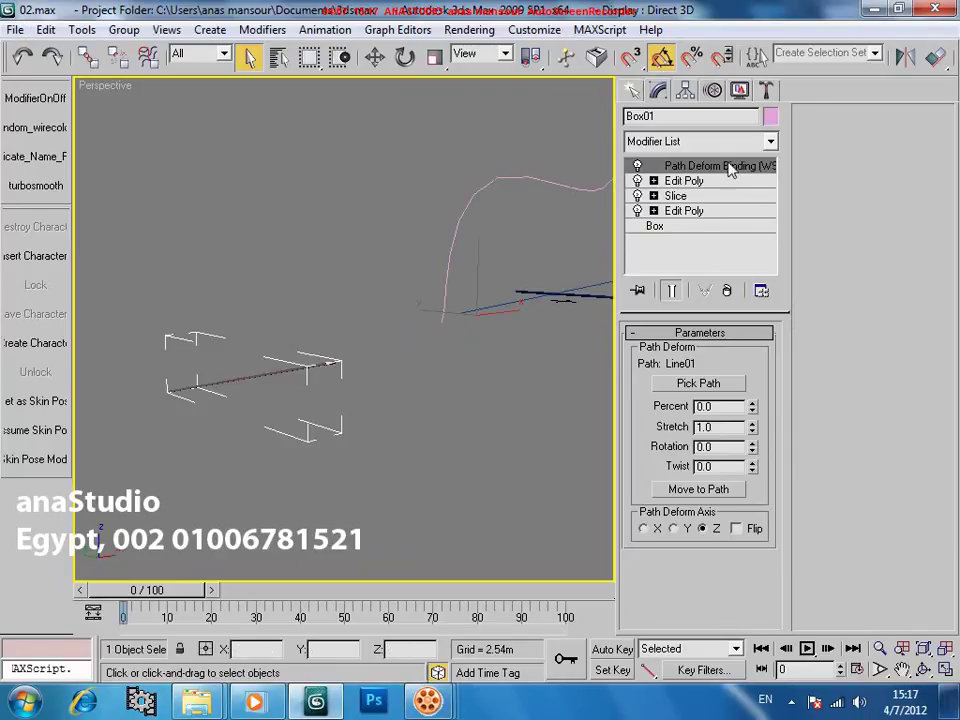
pyautogui.moveTo(463, 336); pyautogui.dragTo(392, 358, button='middle')
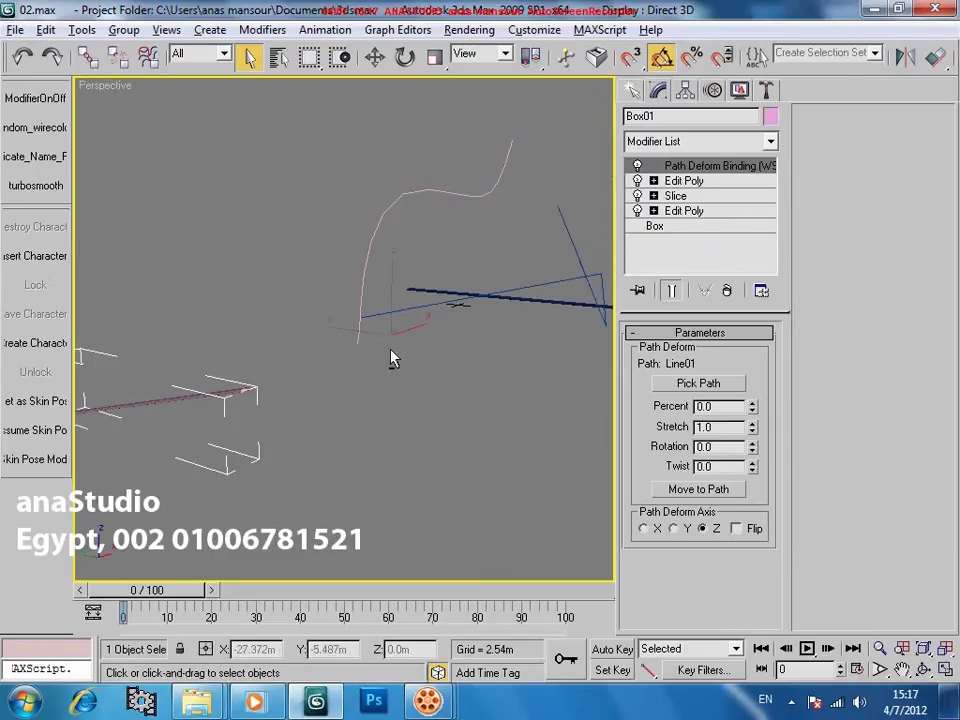
pyautogui.keyDown('alt'); pyautogui.moveTo(510, 286); pyautogui.dragTo(418, 297, button='middle'); pyautogui.keyUp('alt')
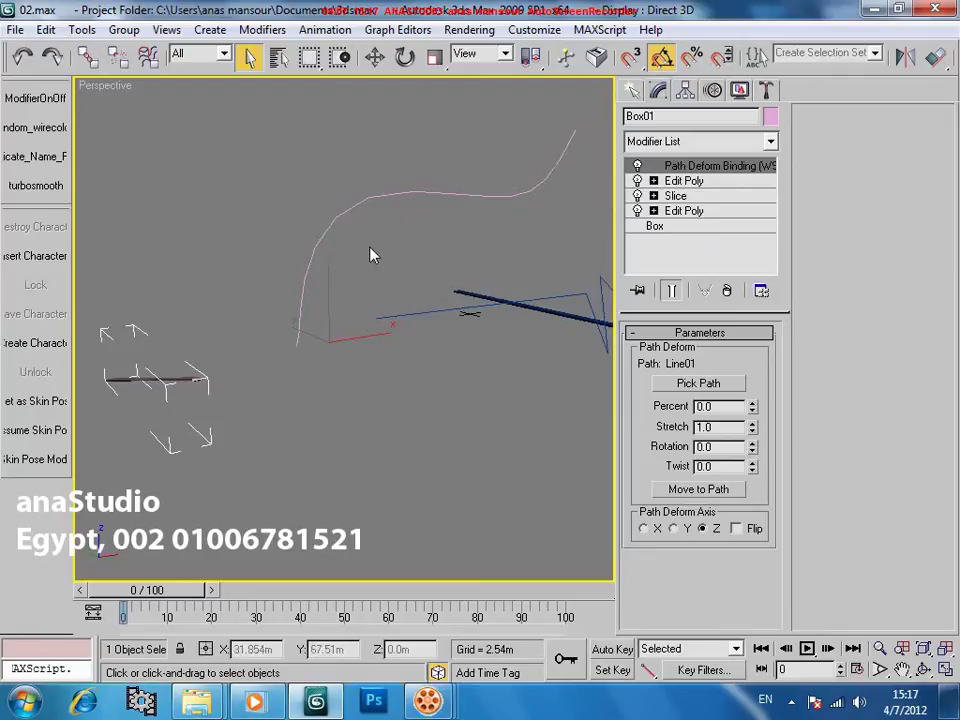
pyautogui.moveTo(333, 310)
pyautogui.keyDown('alt'); pyautogui.mouseDown(button='middle')
pyautogui.moveTo(300, 313)
pyautogui.moveTo(347, 311)
pyautogui.moveTo(384, 266)
pyautogui.moveTo(417, 276)
pyautogui.moveTo(323, 317)
pyautogui.mouseUp(button='middle'); pyautogui.keyUp('alt')
pyautogui.moveTo(256, 337); pyautogui.dragTo(332, 317, button='middle')
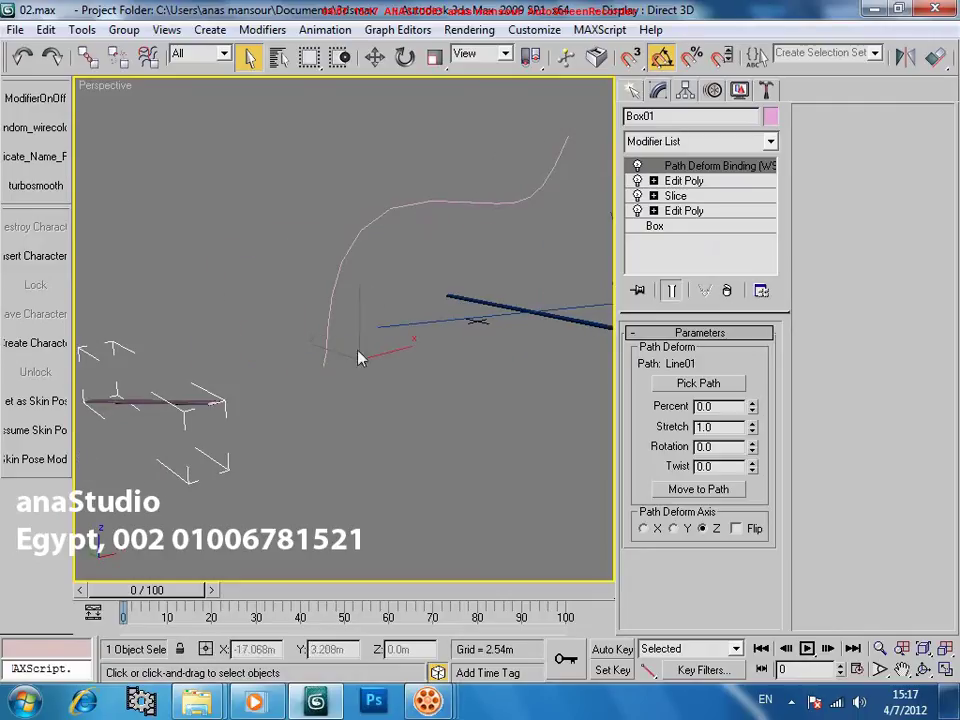
pyautogui.keyDown('alt'); pyautogui.moveTo(450, 300); pyautogui.dragTo(345, 312, button='middle'); pyautogui.keyUp('alt')
pyautogui.keyDown('alt'); pyautogui.moveTo(476, 345); pyautogui.dragTo(272, 346, button='middle'); pyautogui.keyUp('alt')
pyautogui.keyDown('alt'); pyautogui.moveTo(487, 326); pyautogui.dragTo(293, 428, button='middle'); pyautogui.keyUp('alt')
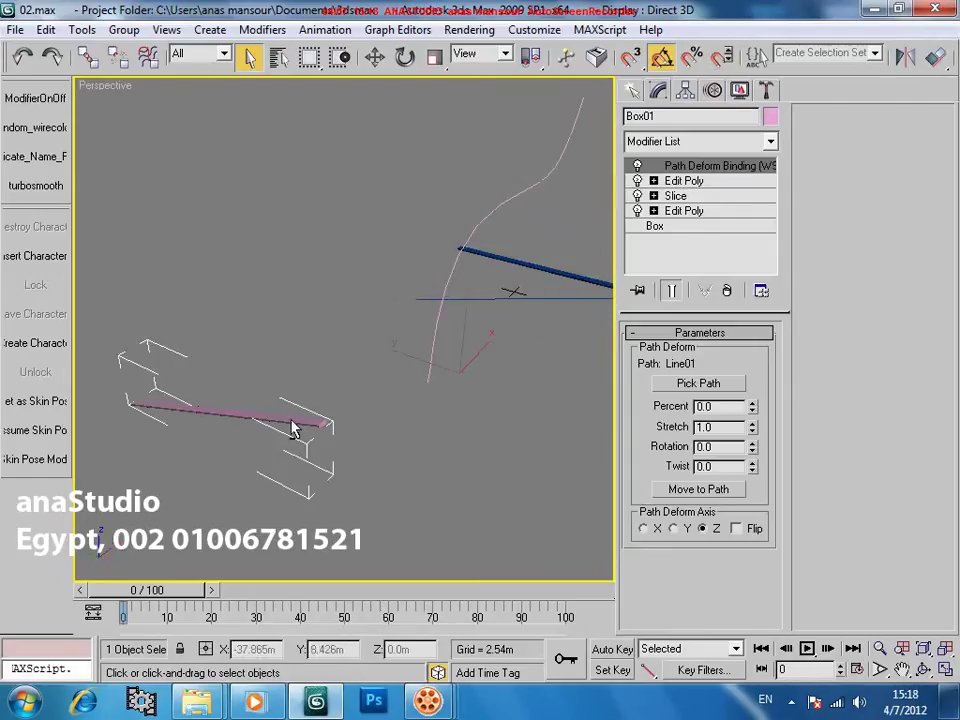
pyautogui.keyDown('alt'); pyautogui.moveTo(360, 445); pyautogui.dragTo(215, 328, button='middle'); pyautogui.keyUp('alt')
pyautogui.keyDown('alt'); pyautogui.moveTo(553, 206); pyautogui.dragTo(421, 290, button='middle'); pyautogui.keyUp('alt')
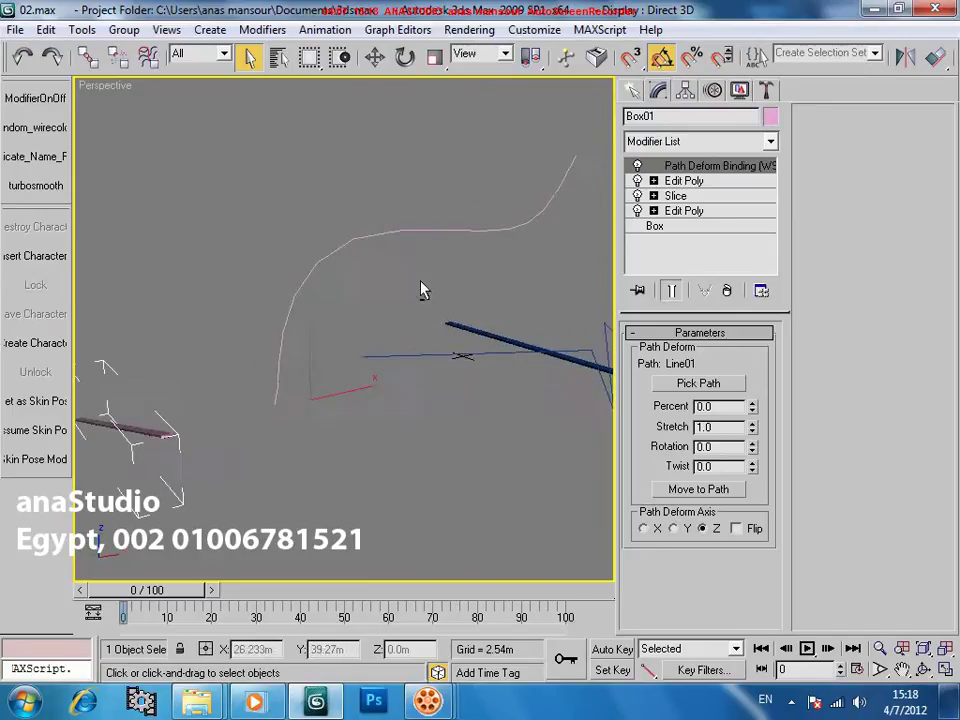
pyautogui.keyDown('alt'); pyautogui.moveTo(375, 375); pyautogui.dragTo(386, 370, button='middle'); pyautogui.keyUp('alt')
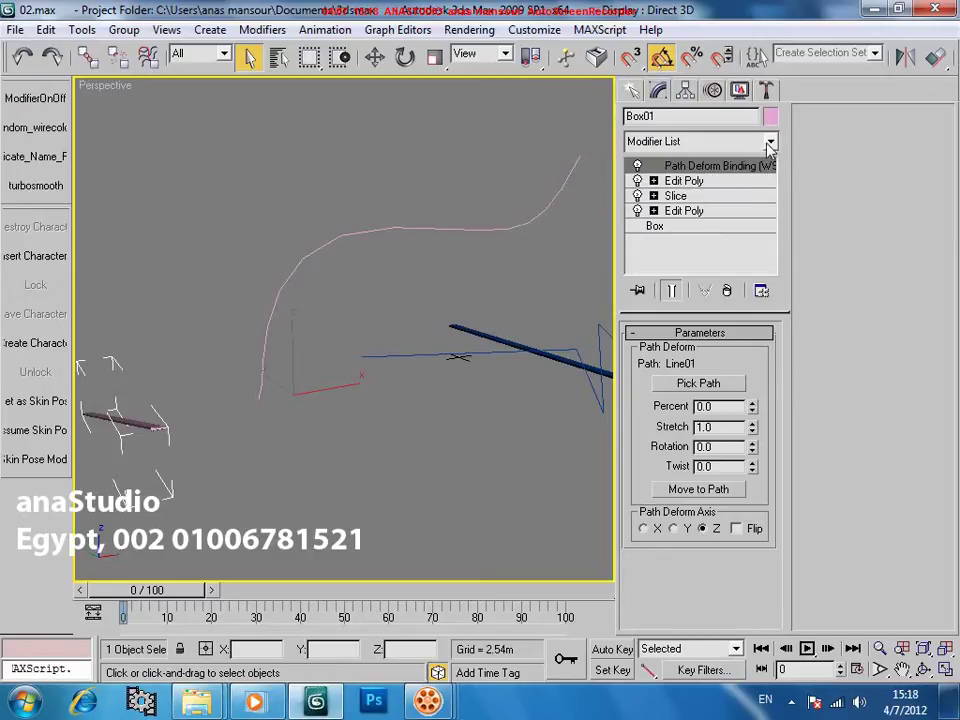
# Look up the object-space PathDeform modifier among the modifiers available for the pink strip
pyautogui.click(770, 142)
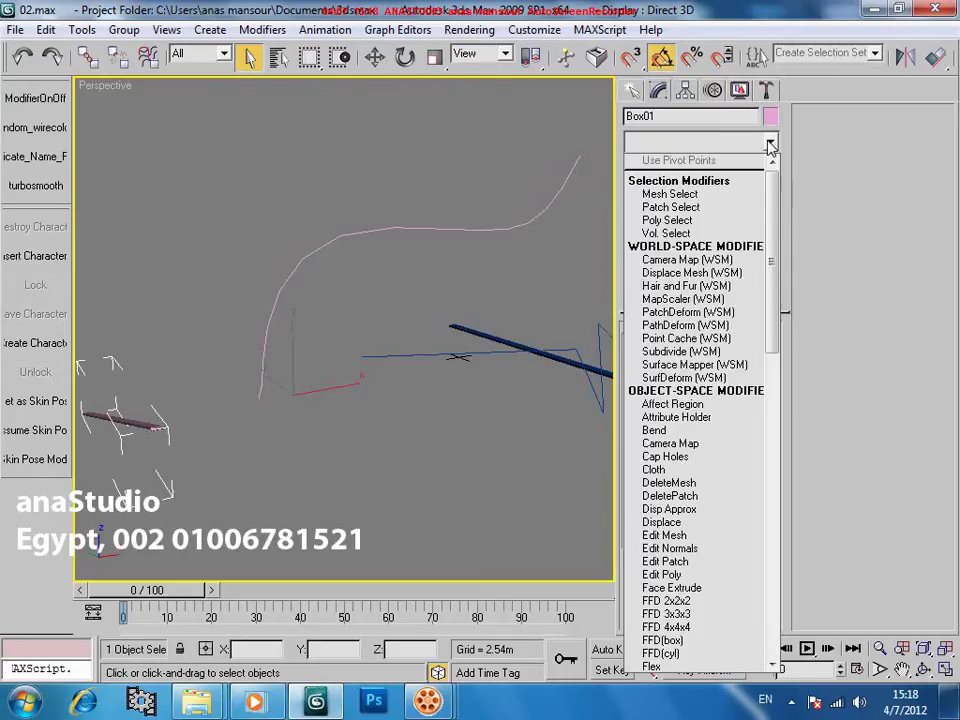
pyautogui.press('p')
pyautogui.press('p')
pyautogui.press('p')
pyautogui.press('p')
pyautogui.press('p')
pyautogui.press('p')
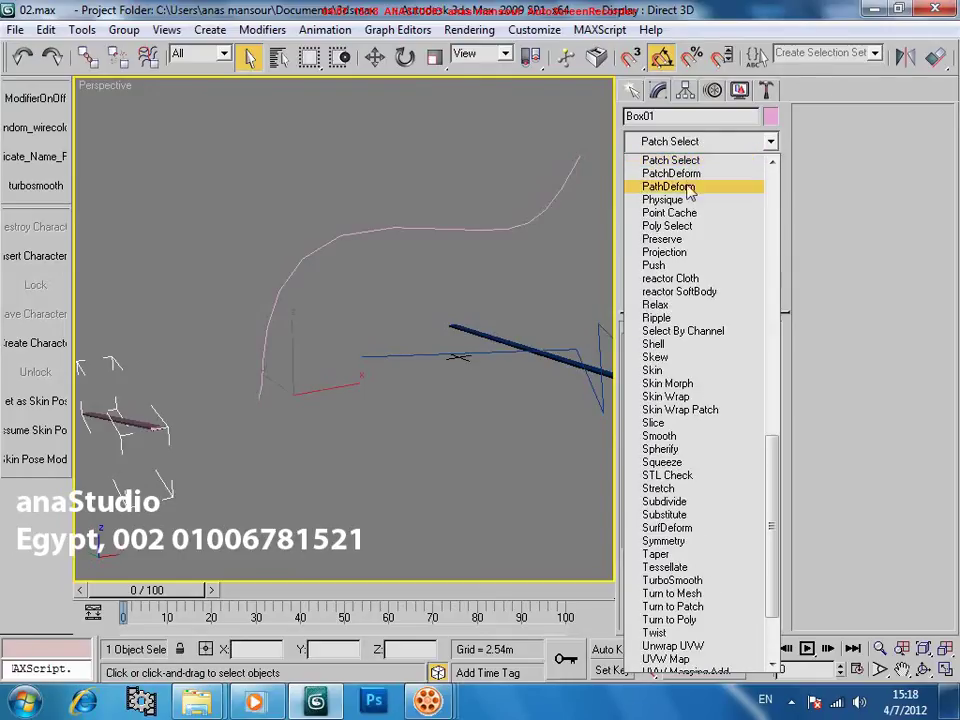
pyautogui.press('Escape')
pyautogui.click(737, 147)
pyautogui.press('p')
pyautogui.press('p')
pyautogui.press('p')
pyautogui.press('p')
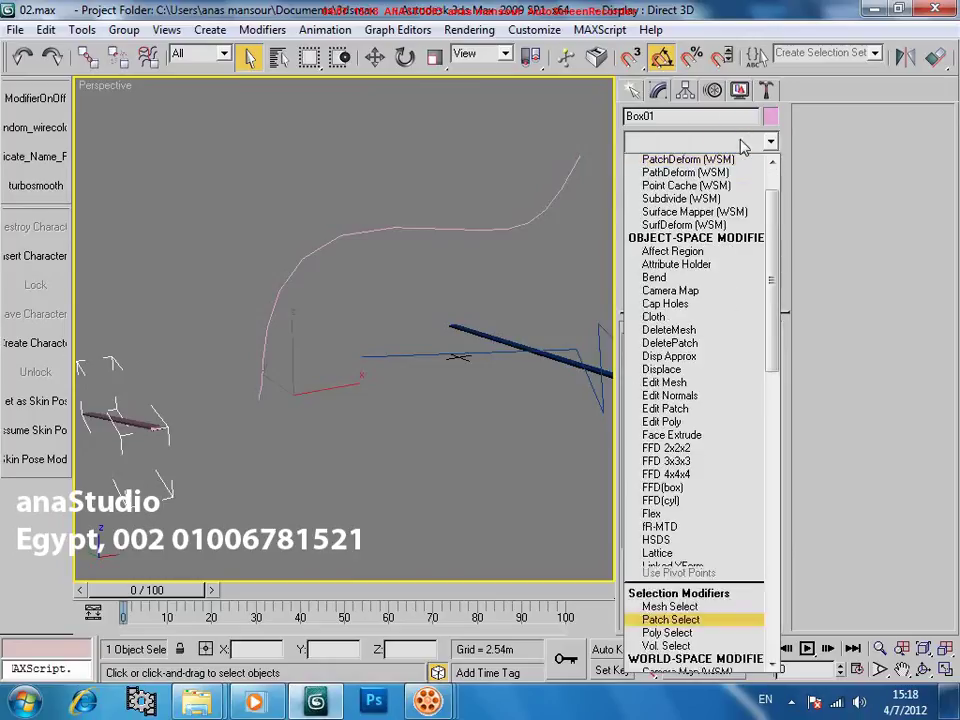
pyautogui.press('p')
pyautogui.press('p')
pyautogui.press('p')
pyautogui.press('p')
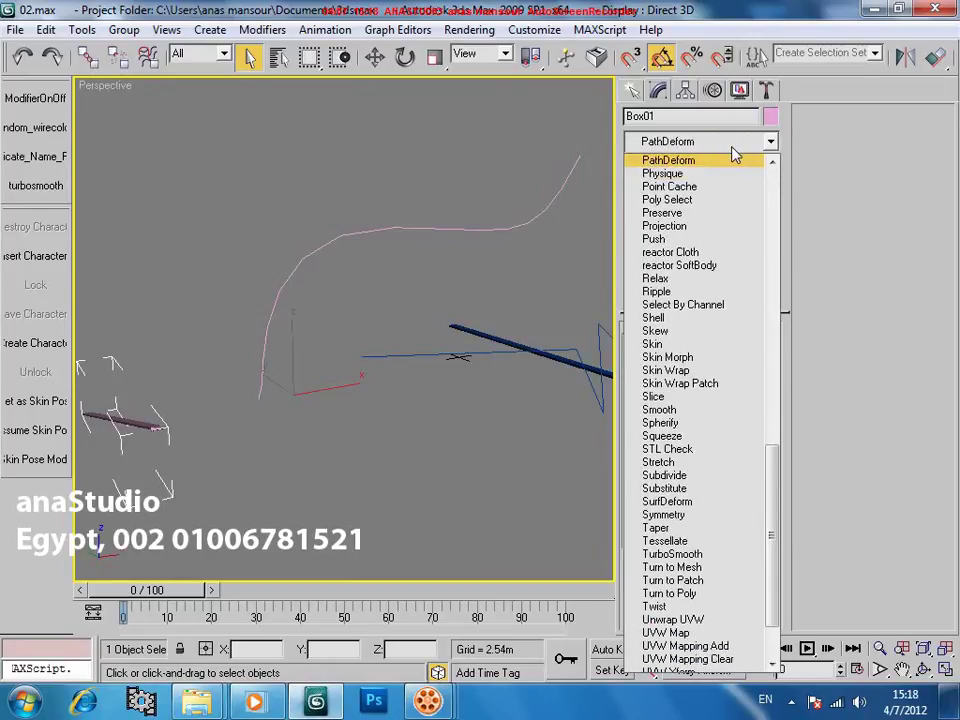
# Look up the world-space version of the modifier, PathDeform (WSM)
pyautogui.click(746, 137)
pyautogui.click(747, 138)
pyautogui.press('p')
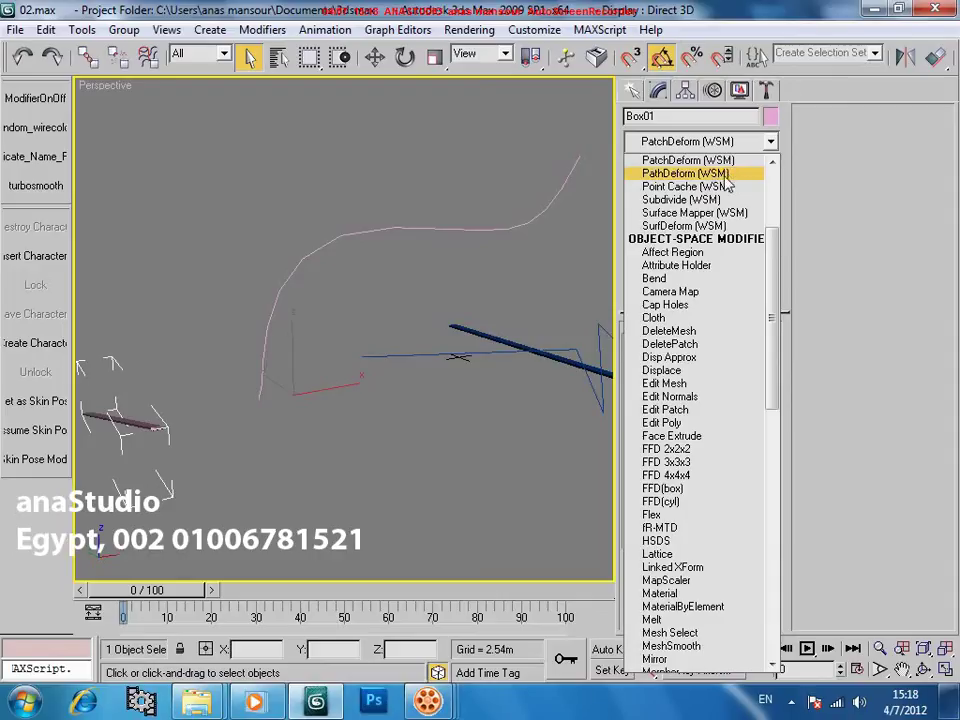
pyautogui.click(724, 175)
# Assign the smooth curve Line02 as the pink strip's deform path and move the strip to that path
pyautogui.keyDown('alt'); pyautogui.moveTo(254, 387); pyautogui.dragTo(293, 397, button='middle'); pyautogui.keyUp('alt')
pyautogui.keyDown('alt'); pyautogui.moveTo(375, 373); pyautogui.dragTo(341, 394, button='middle'); pyautogui.keyUp('alt')
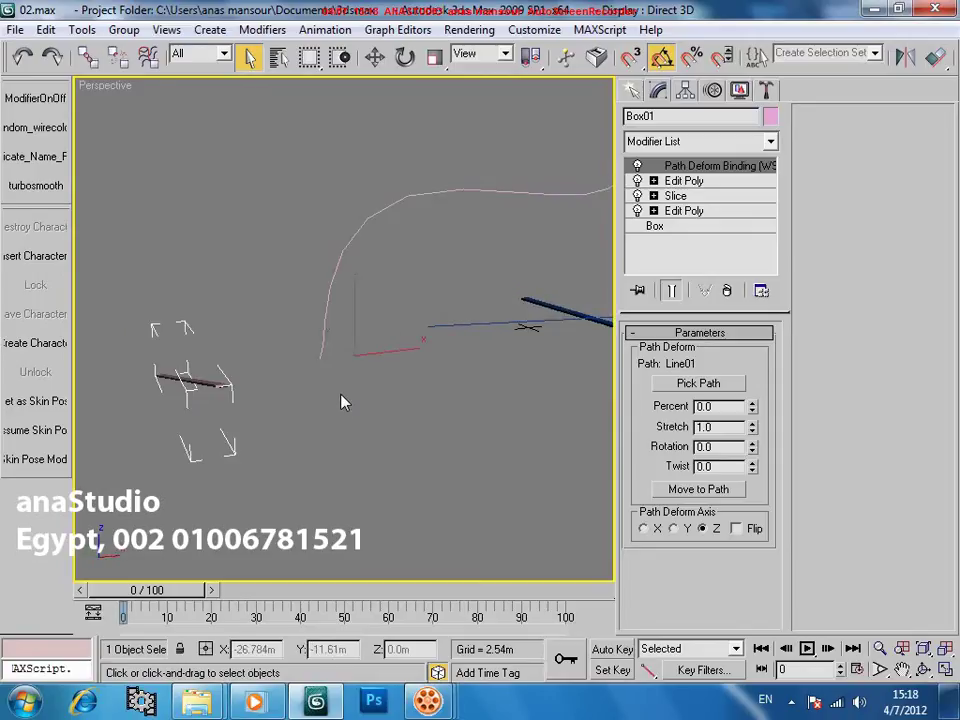
pyautogui.click(699, 384)
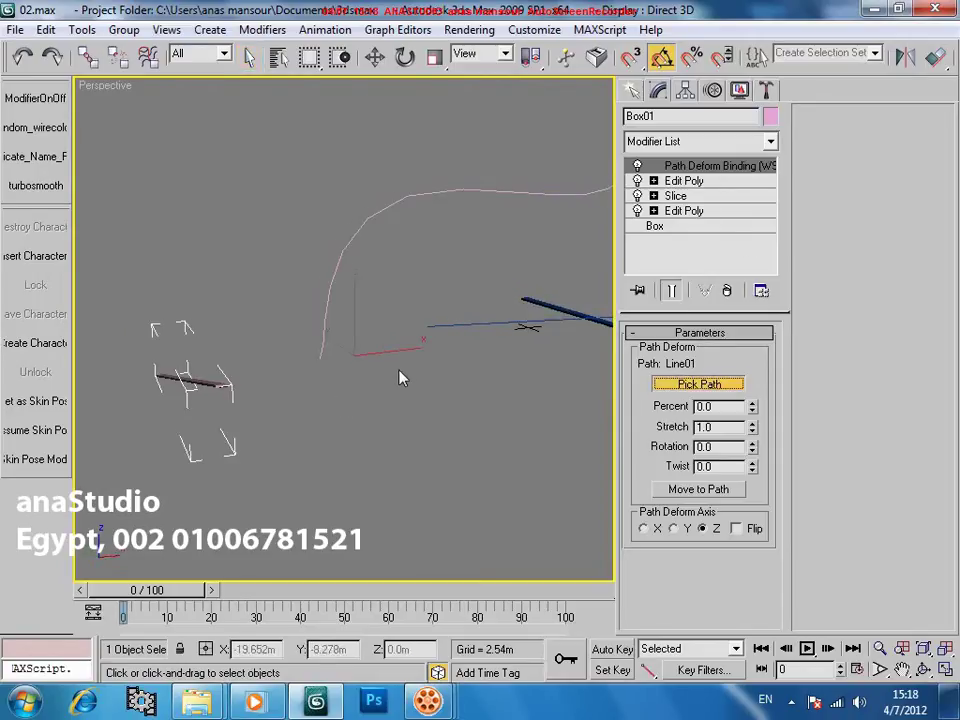
pyautogui.click(322, 316)
pyautogui.scroll(-4, 385, 344)
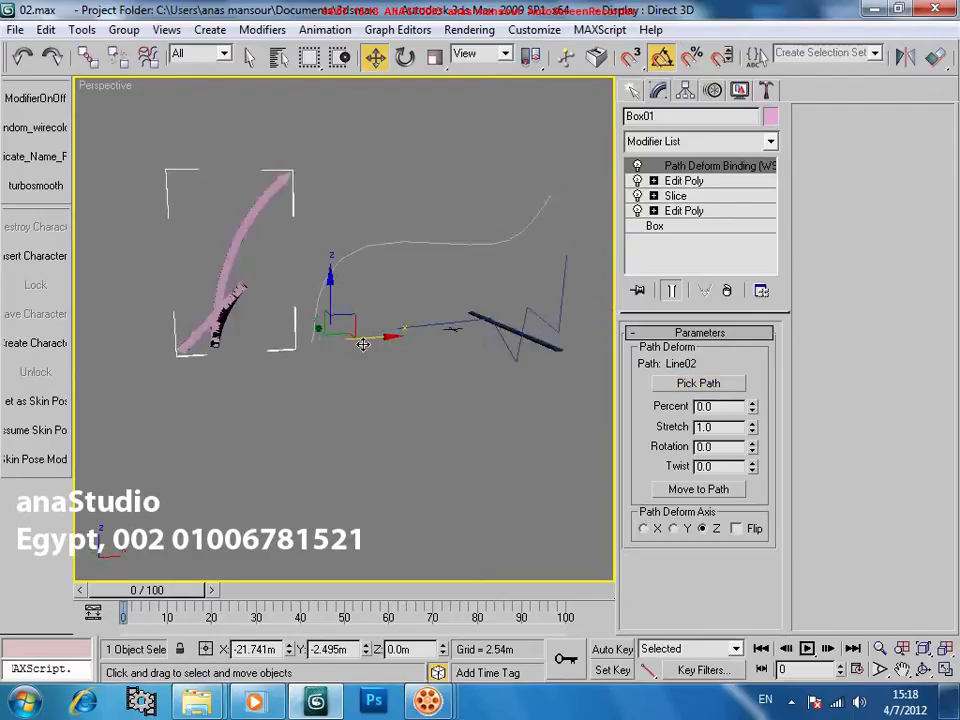
pyautogui.click(698, 487)
# Set the pink strip's Path Deform axis to Y and enable Flip
pyautogui.scroll(5, 416, 386)
pyautogui.scroll(-2, 484, 402)
pyautogui.click(657, 531)
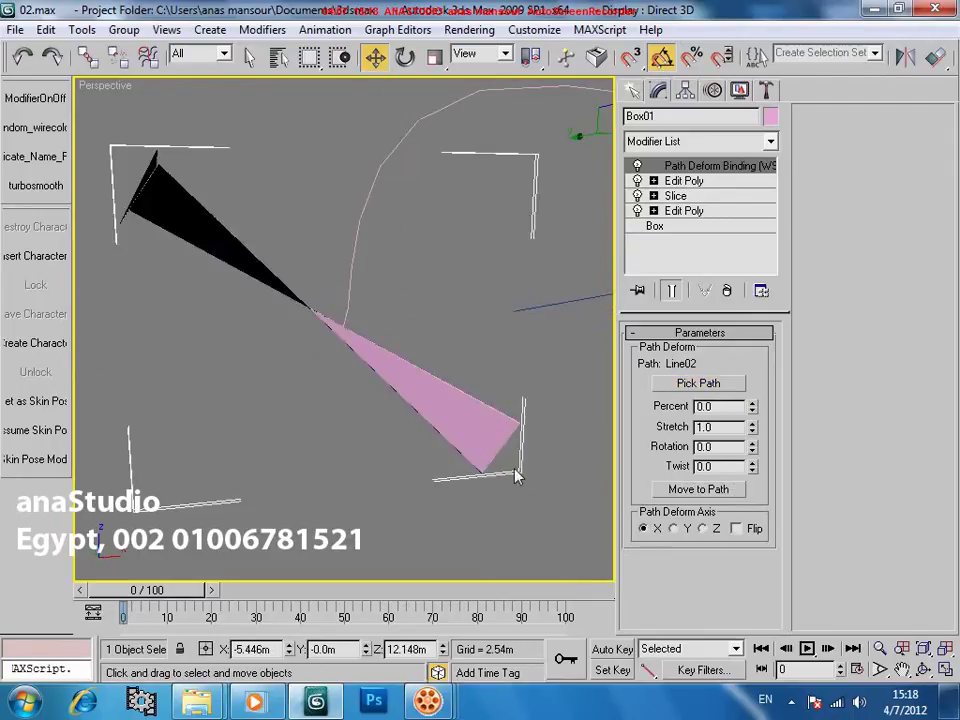
pyautogui.click(681, 533)
pyautogui.moveTo(371, 262); pyautogui.dragTo(458, 394, button='middle')
pyautogui.click(737, 529)
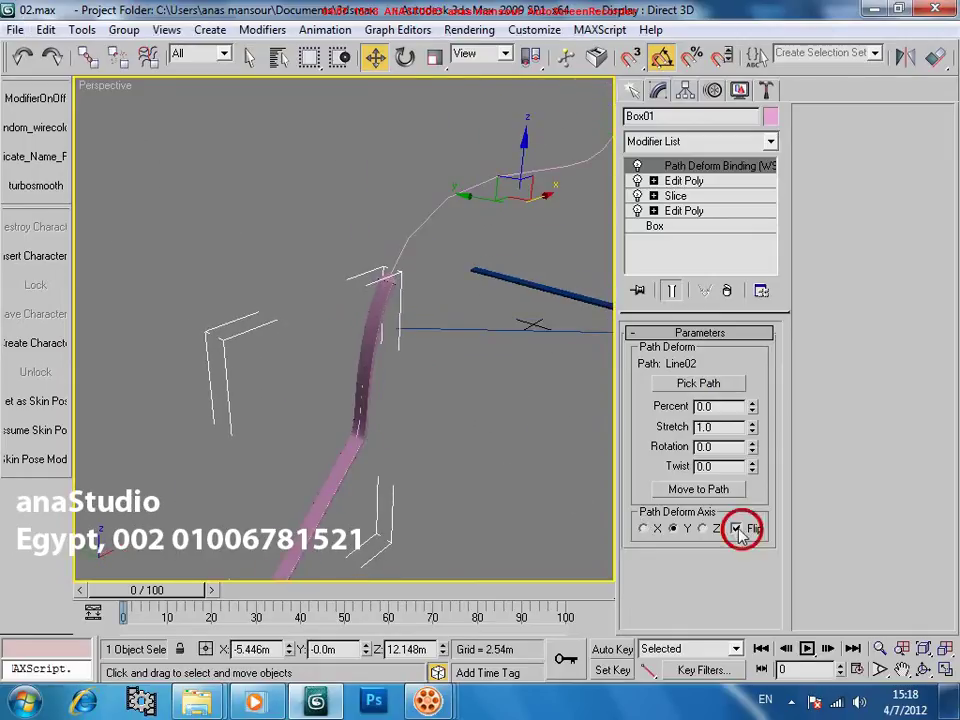
# Turn on Auto Key and animate the strip's path Percent to 25.5 at frame 35
pyautogui.scroll(3, 441, 270)
pyautogui.scroll(3, 394, 420)
pyautogui.moveTo(439, 259); pyautogui.dragTo(317, 240, button='middle')
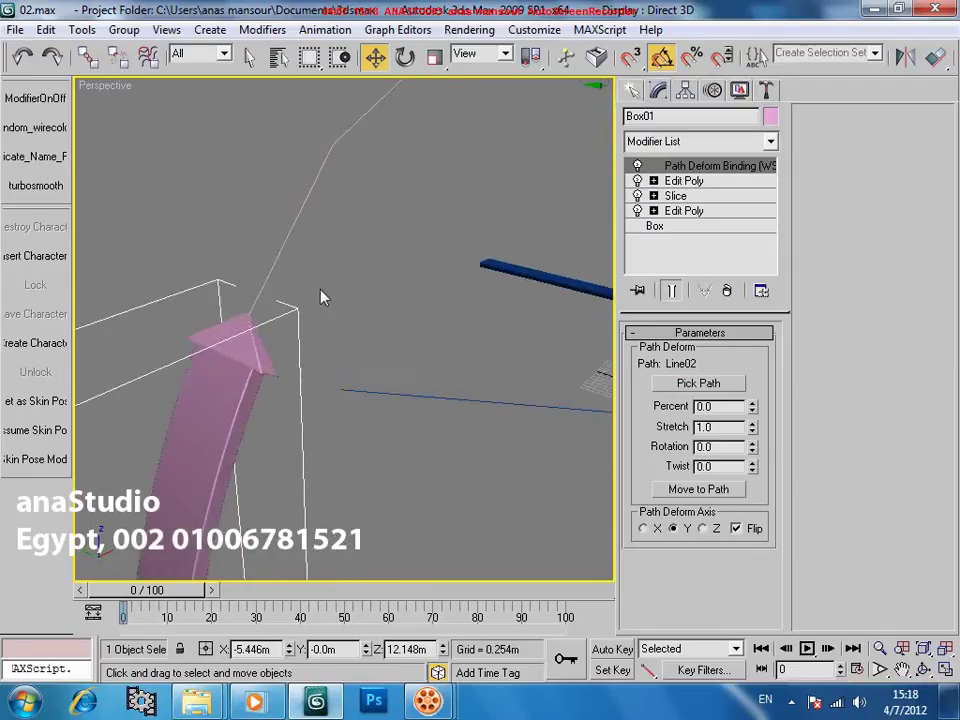
pyautogui.scroll(3, 335, 290)
pyautogui.moveTo(355, 325); pyautogui.dragTo(448, 337, button='middle')
pyautogui.scroll(2, 325, 388)
pyautogui.moveTo(341, 389); pyautogui.dragTo(394, 389, button='middle')
pyautogui.press('n')
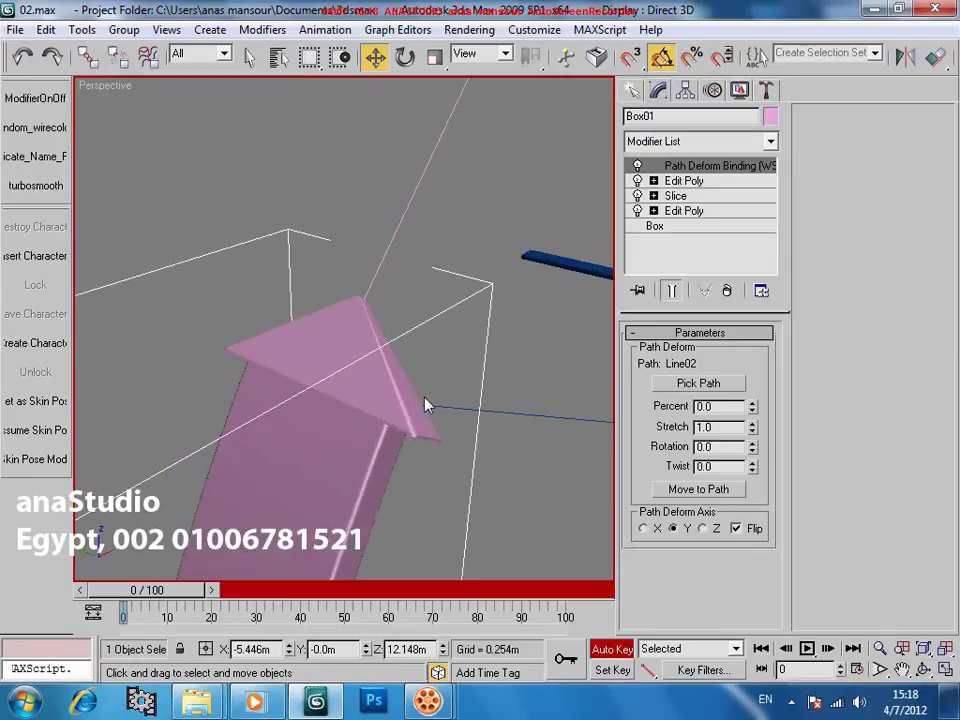
pyautogui.moveTo(752, 407); pyautogui.dragTo(753, 407)
pyautogui.moveTo(397, 460); pyautogui.dragTo(346, 477, button='middle')
pyautogui.moveTo(180, 587); pyautogui.dragTo(322, 593)
pyautogui.keyDown('alt'); pyautogui.moveTo(313, 414); pyautogui.dragTo(217, 445, button='middle'); pyautogui.keyUp('alt')
pyautogui.scroll(-4, 356, 493)
pyautogui.moveTo(449, 503); pyautogui.dragTo(484, 516, button='middle')
pyautogui.moveTo(754, 407); pyautogui.dragTo(748, 358)
# Examine the moving arrowhead up close and scrub the animation back to frame 21
pyautogui.keyDown('alt'); pyautogui.moveTo(546, 333); pyautogui.dragTo(438, 368, button='middle'); pyautogui.keyUp('alt')
pyautogui.moveTo(438, 340); pyautogui.dragTo(370, 304, button='middle')
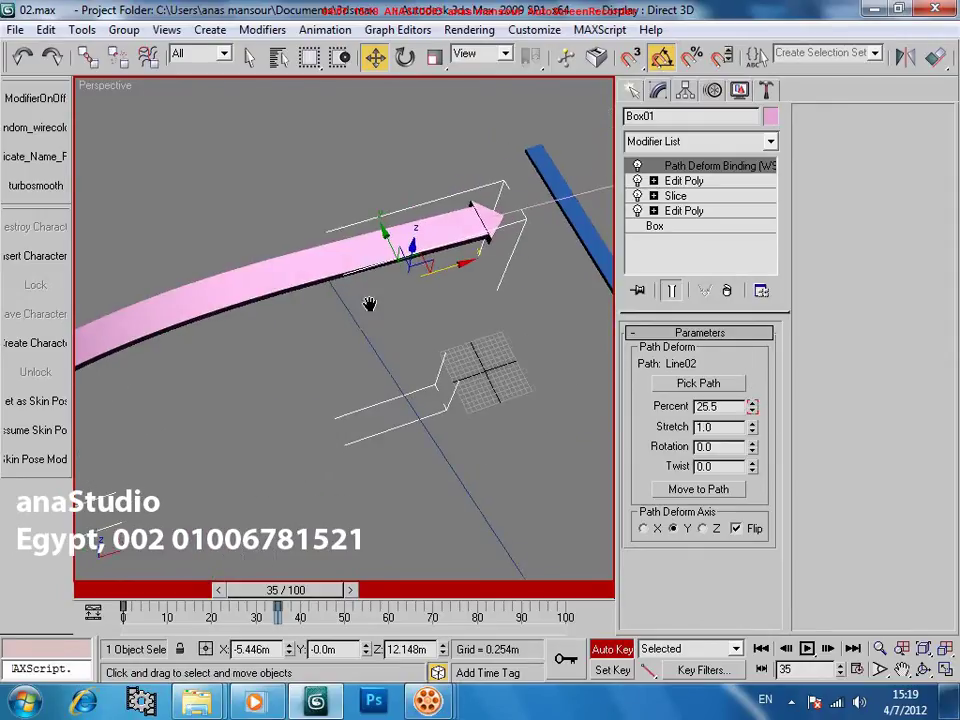
pyautogui.moveTo(460, 262); pyautogui.dragTo(371, 291, button='middle')
pyautogui.scroll(2, 371, 300)
pyautogui.moveTo(375, 343); pyautogui.dragTo(461, 358, button='middle')
pyautogui.scroll(4, 461, 356)
pyautogui.moveTo(570, 380); pyautogui.dragTo(321, 317, button='middle')
pyautogui.scroll(2, 361, 422)
pyautogui.scroll(8, 361, 422)
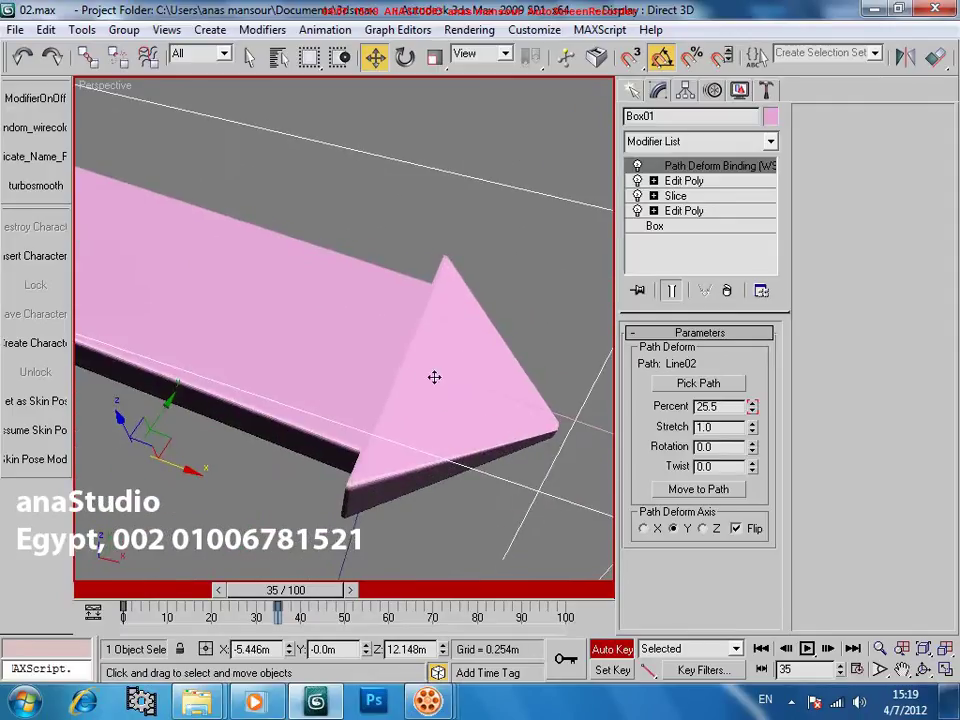
pyautogui.scroll(-7, 433, 390)
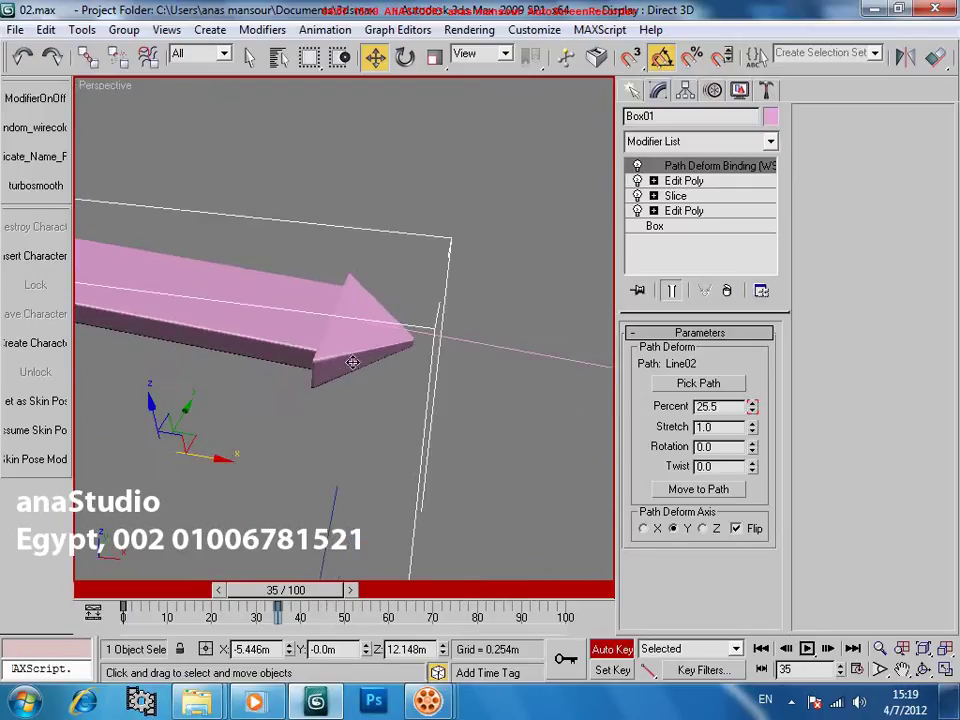
pyautogui.moveTo(327, 592); pyautogui.dragTo(270, 594)
pyautogui.moveTo(228, 360); pyautogui.dragTo(414, 318, button='middle')
pyautogui.scroll(-6, 364, 319)
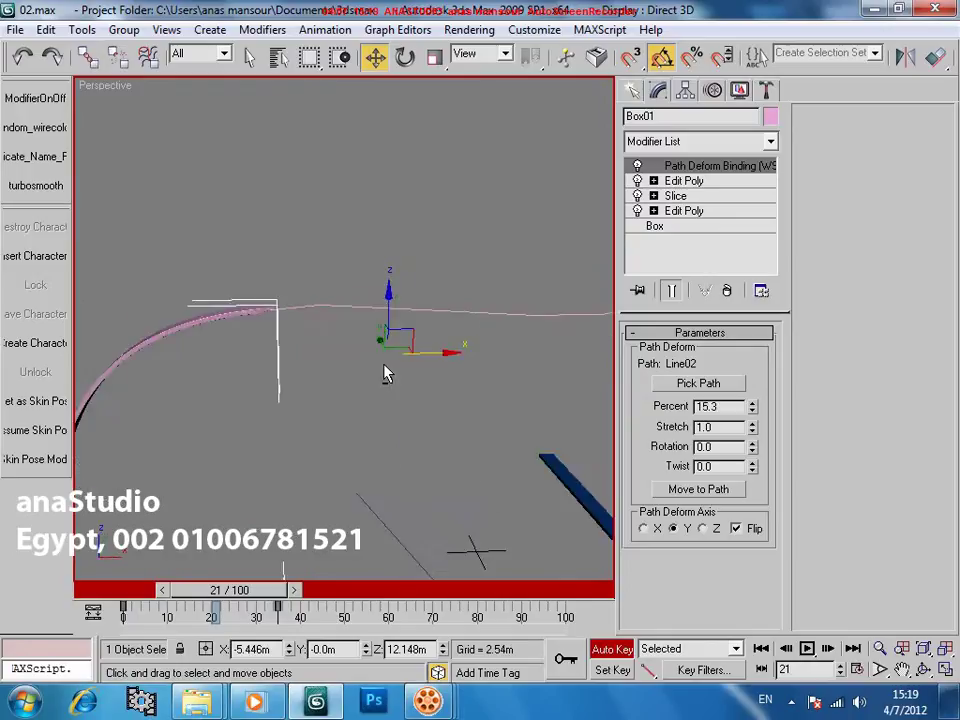
# Set the path Percent to 66.5 at frame 35 and move that key to frame 84
pyautogui.moveTo(265, 590); pyautogui.dragTo(322, 590)
pyautogui.press('w')
pyautogui.moveTo(755, 411); pyautogui.dragTo(751, 331)
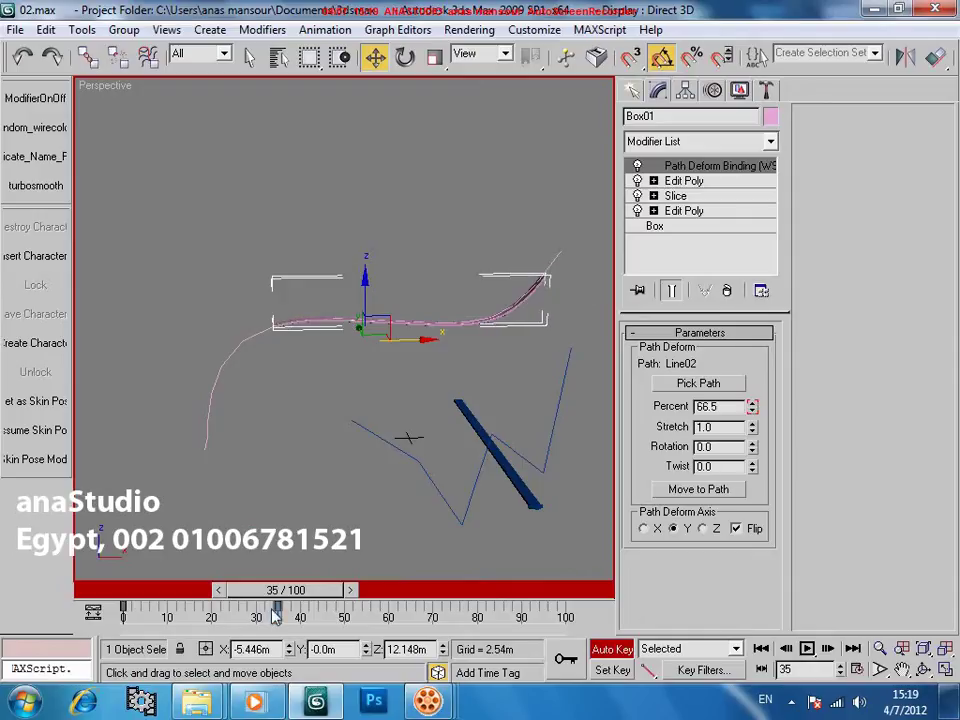
pyautogui.moveTo(279, 616); pyautogui.dragTo(494, 609)
# Scrub to frame 67 to check the strip along the curve, and turn off Auto Key
pyautogui.moveTo(296, 592); pyautogui.dragTo(436, 568)
pyautogui.press('w')
pyautogui.scroll(5, 507, 340)
pyautogui.moveTo(507, 342); pyautogui.dragTo(246, 334, button='middle')
pyautogui.press('F4')
pyautogui.press('F4')
pyautogui.scroll(2, 420, 325)
pyautogui.moveTo(420, 325); pyautogui.dragTo(354, 283, button='middle')
pyautogui.scroll(-4, 403, 346)
pyautogui.press('n')
# Change the pink strip's deform path to the blue zigzag line Line01 and move the strip onto it
pyautogui.keyDown('alt'); pyautogui.moveTo(321, 326); pyautogui.dragTo(407, 294, button='middle'); pyautogui.keyUp('alt')
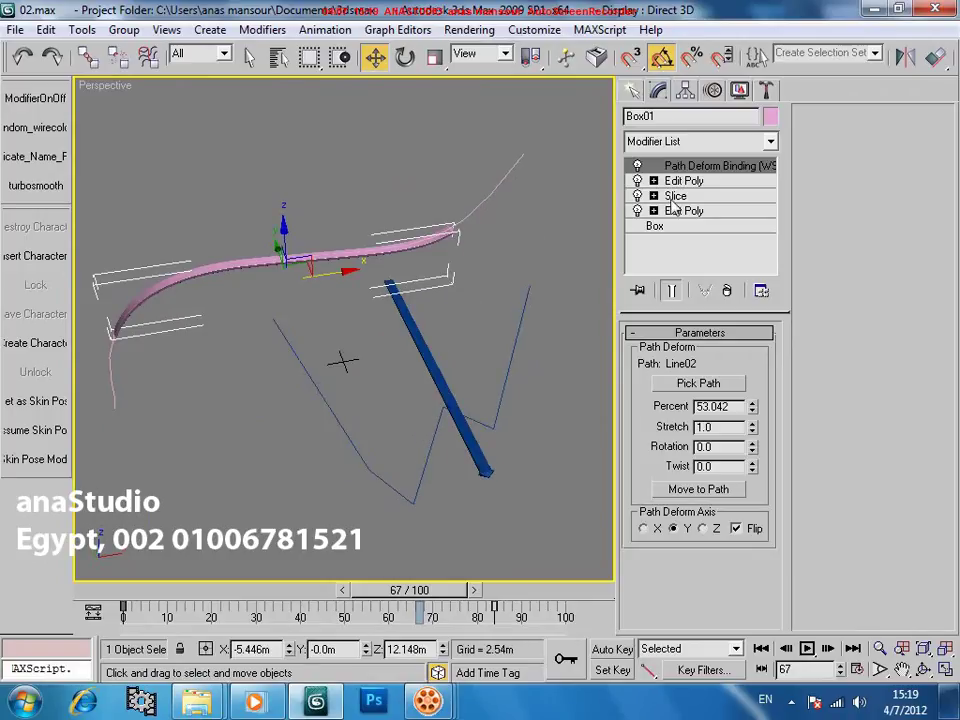
pyautogui.keyDown('alt'); pyautogui.moveTo(419, 364); pyautogui.dragTo(469, 306, button='middle'); pyautogui.keyUp('alt')
pyautogui.click(500, 339)
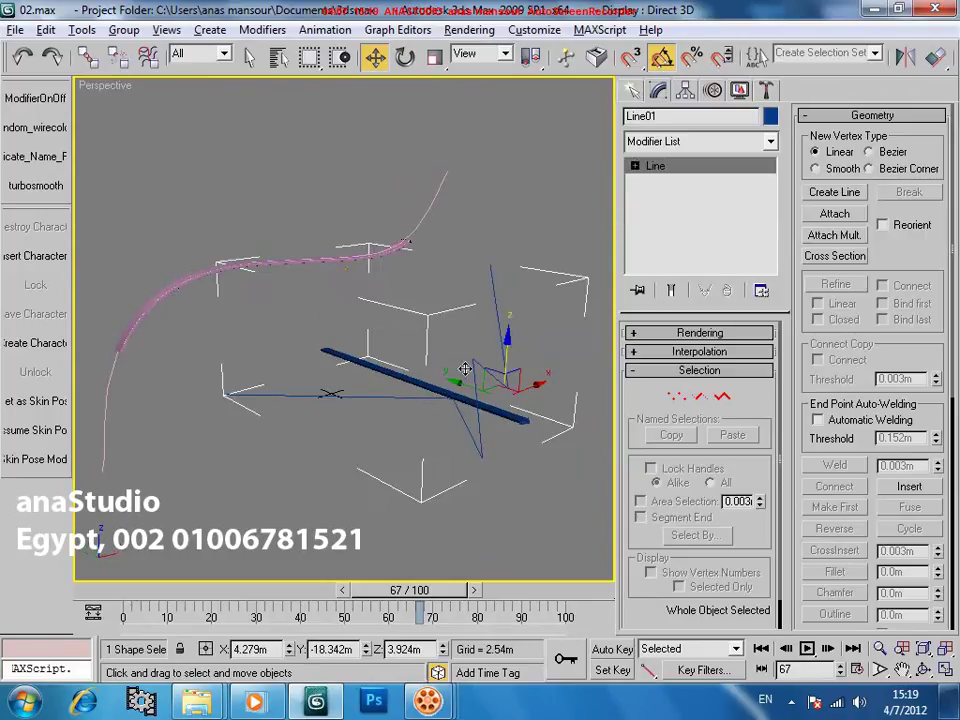
pyautogui.keyDown('alt'); pyautogui.moveTo(464, 363); pyautogui.dragTo(567, 190, button='middle'); pyautogui.keyUp('alt')
pyautogui.click(395, 260)
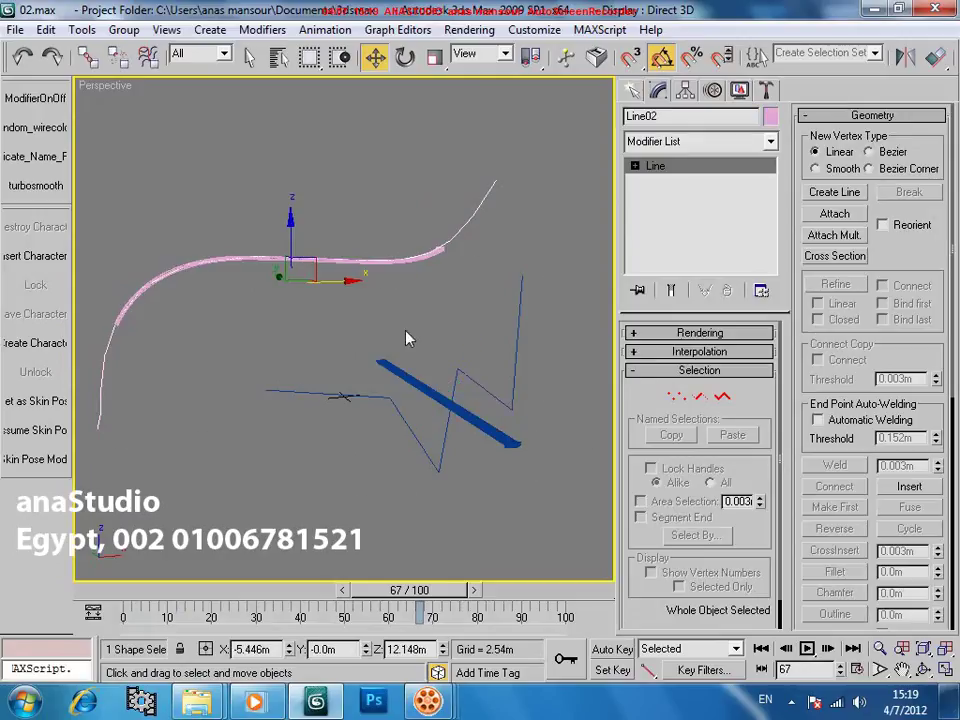
pyautogui.click(443, 254)
pyautogui.click(443, 254)
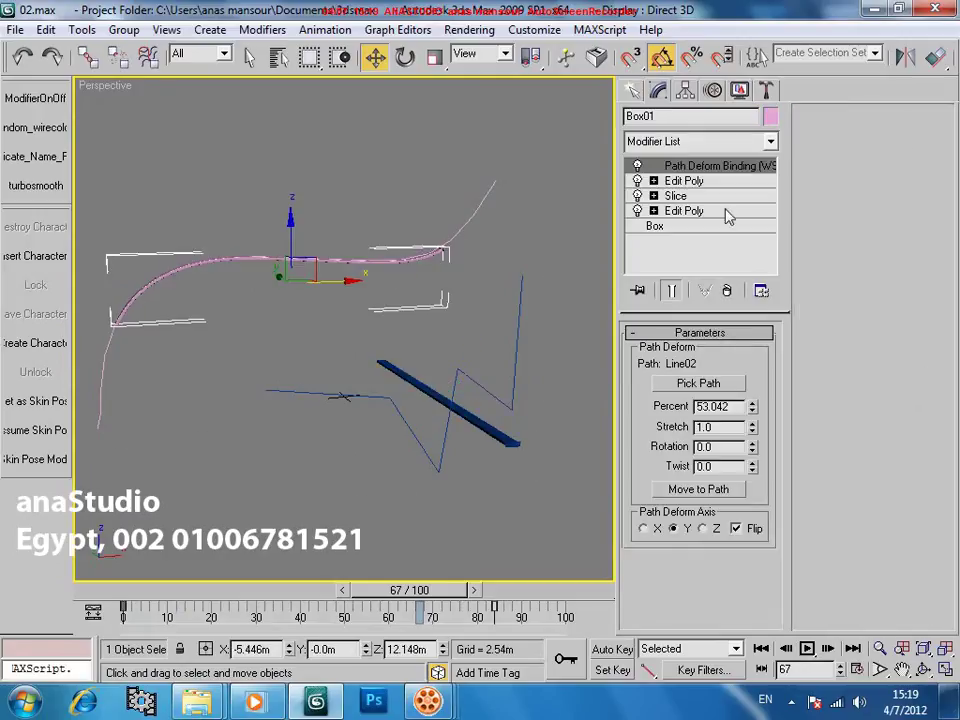
pyautogui.click(714, 382)
pyautogui.moveTo(440, 478); pyautogui.dragTo(421, 408, button='middle')
pyautogui.click(410, 433)
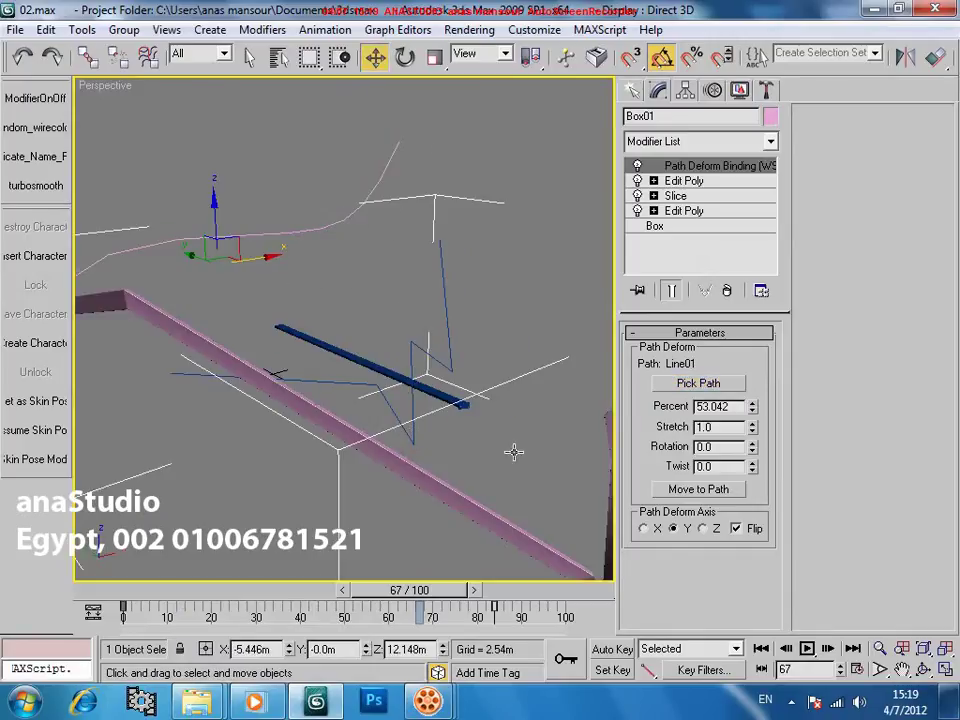
pyautogui.click(727, 495)
pyautogui.keyDown('alt'); pyautogui.moveTo(458, 464); pyautogui.dragTo(368, 373, button='middle'); pyautogui.keyUp('alt')
pyautogui.scroll(4, 368, 373)
pyautogui.moveTo(290, 452); pyautogui.dragTo(365, 381, button='middle')
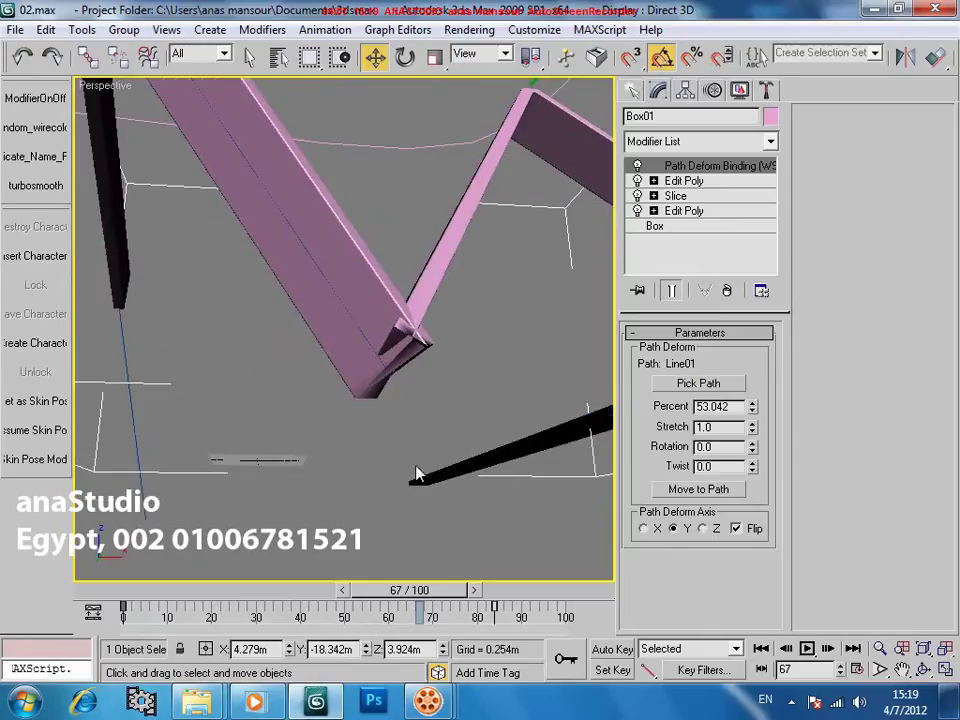
# Scrub the animation to frame 50 and examine how the pink strip bends at the zigzag corners, checking its edged faces
pyautogui.moveTo(440, 597); pyautogui.dragTo(371, 592)
pyautogui.keyDown('alt'); pyautogui.moveTo(388, 410); pyautogui.dragTo(316, 434, button='middle'); pyautogui.keyUp('alt')
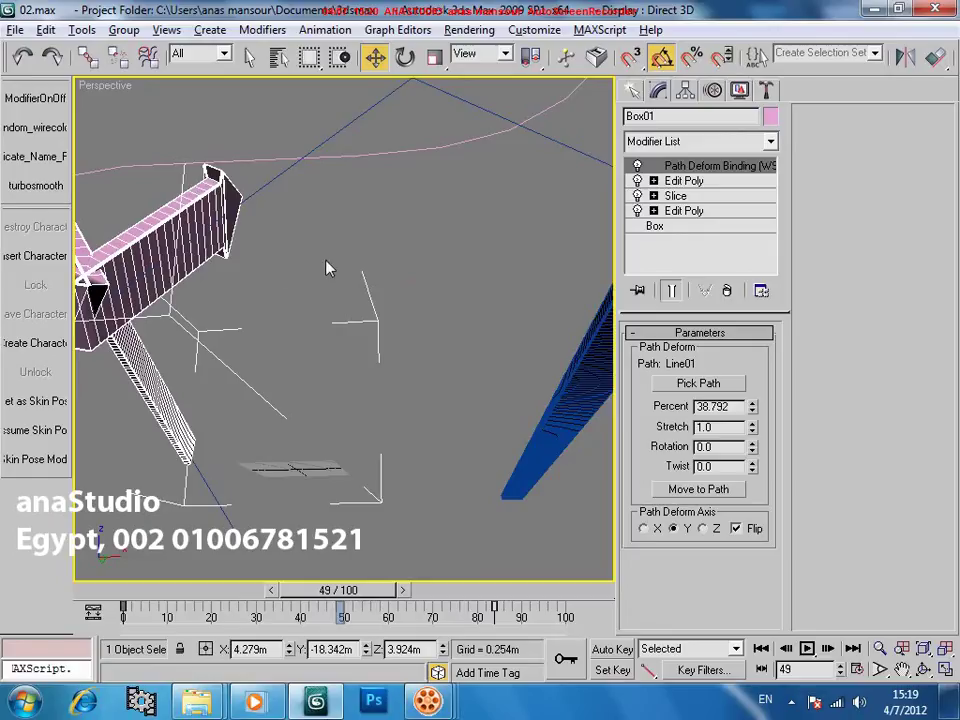
pyautogui.keyDown('alt'); pyautogui.moveTo(210, 324); pyautogui.dragTo(312, 355, button='middle'); pyautogui.keyUp('alt')
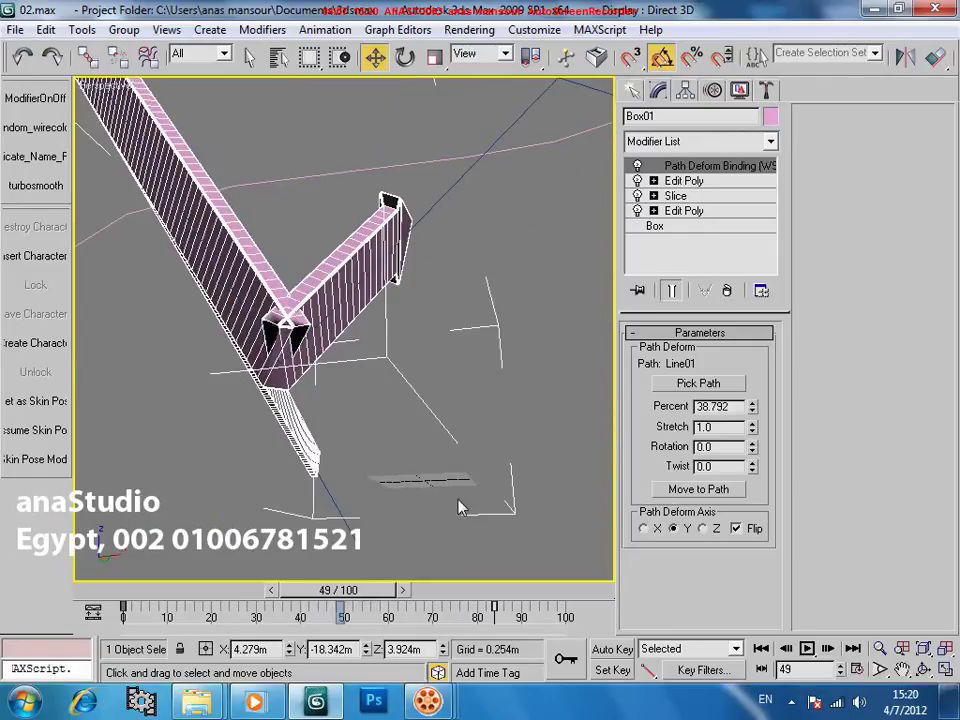
pyautogui.moveTo(352, 599); pyautogui.dragTo(345, 598)
pyautogui.press('F4')
pyautogui.keyDown('alt'); pyautogui.moveTo(320, 406); pyautogui.dragTo(288, 363, button='middle'); pyautogui.keyUp('alt')
pyautogui.scroll(-3, 370, 340)
pyautogui.scroll(3, 356, 382)
pyautogui.scroll(3, 392, 321)
pyautogui.scroll(-5, 371, 328)
pyautogui.scroll(2, 373, 386)
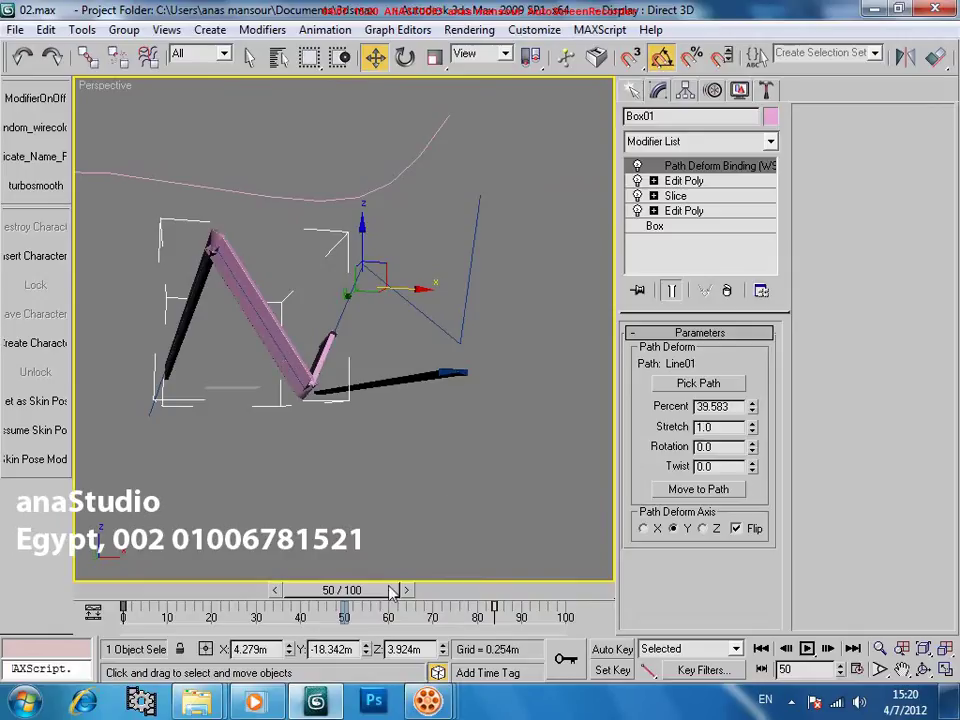
# Scrub back to frame 0 and compare the pink strip with the undeformed blue strip Box02 beside the zigzag line
pyautogui.moveTo(368, 595); pyautogui.dragTo(99, 581)
pyautogui.keyDown('alt'); pyautogui.moveTo(307, 345); pyautogui.dragTo(350, 370, button='middle'); pyautogui.keyUp('alt')
pyautogui.moveTo(350, 370)
pyautogui.mouseDown(button='middle')
pyautogui.moveTo(482, 396)
pyautogui.moveTo(334, 366)
pyautogui.mouseUp(button='middle')
pyautogui.scroll(-3, 335, 366)
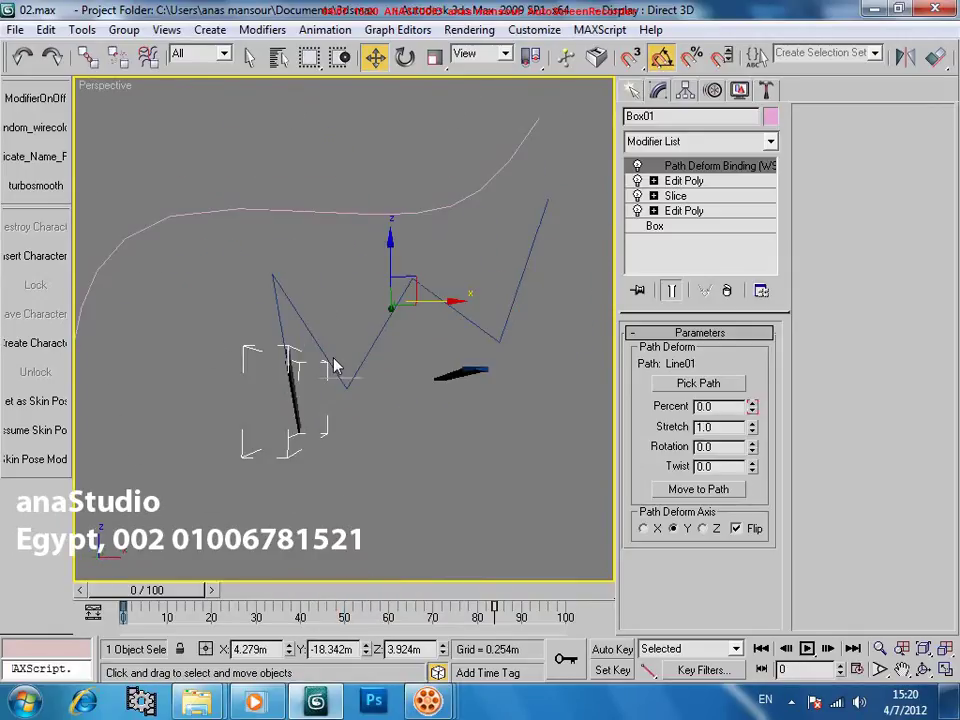
pyautogui.keyDown('alt'); pyautogui.moveTo(369, 374); pyautogui.dragTo(405, 349, button='middle'); pyautogui.keyUp('alt')
pyautogui.moveTo(367, 364); pyautogui.dragTo(397, 376, button='middle')
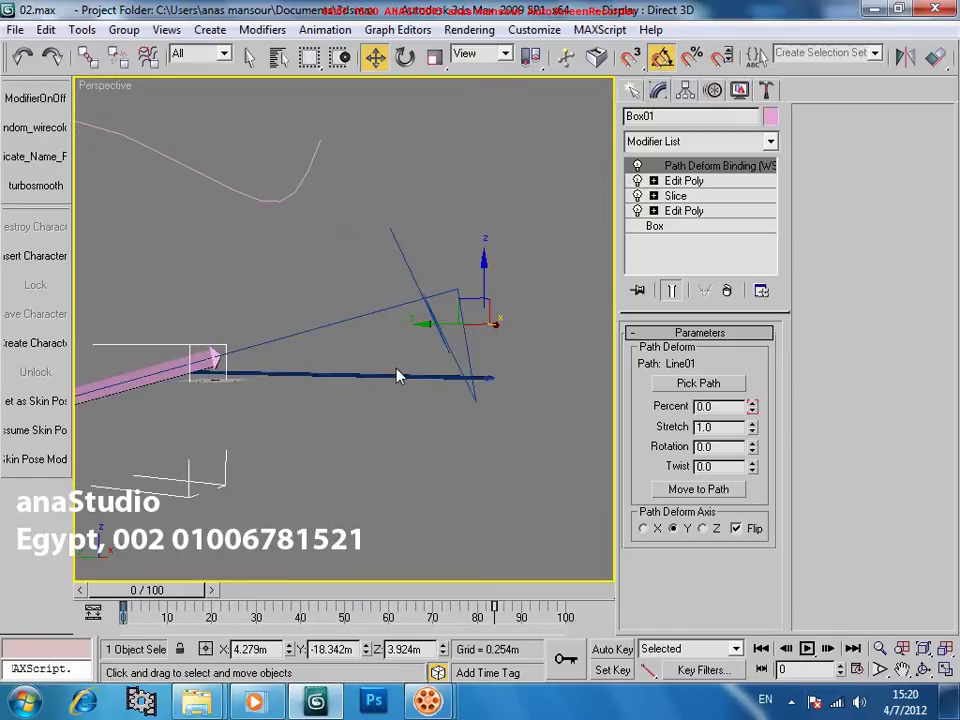
pyautogui.keyDown('alt'); pyautogui.moveTo(436, 372); pyautogui.dragTo(366, 386, button='middle'); pyautogui.keyUp('alt')
pyautogui.click(477, 375)
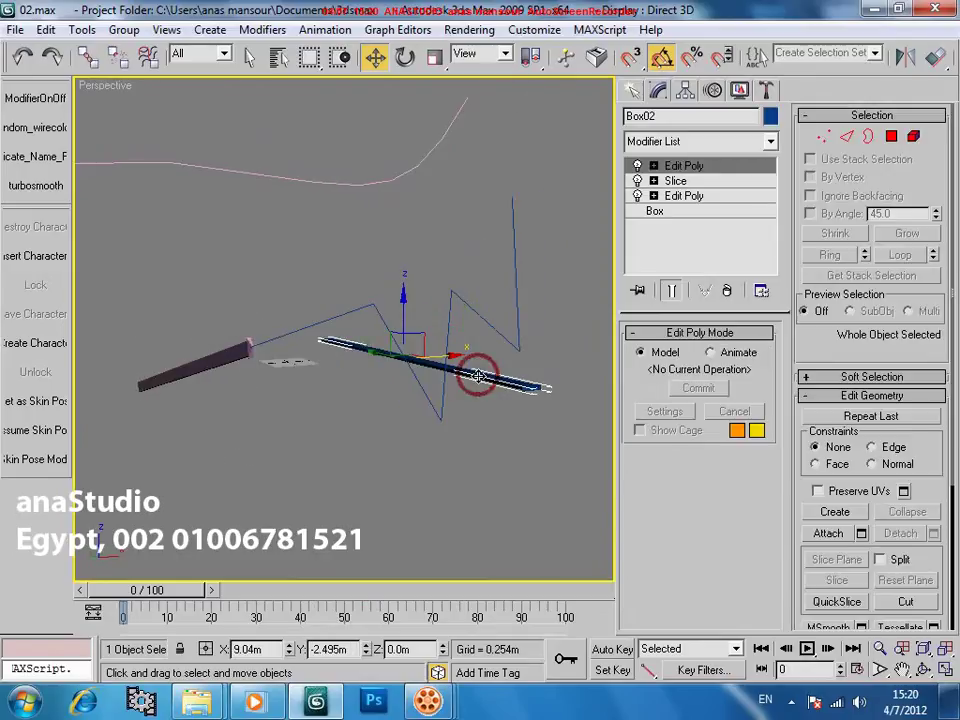
pyautogui.keyDown('alt'); pyautogui.moveTo(454, 407); pyautogui.dragTo(358, 420, button='middle'); pyautogui.keyUp('alt')
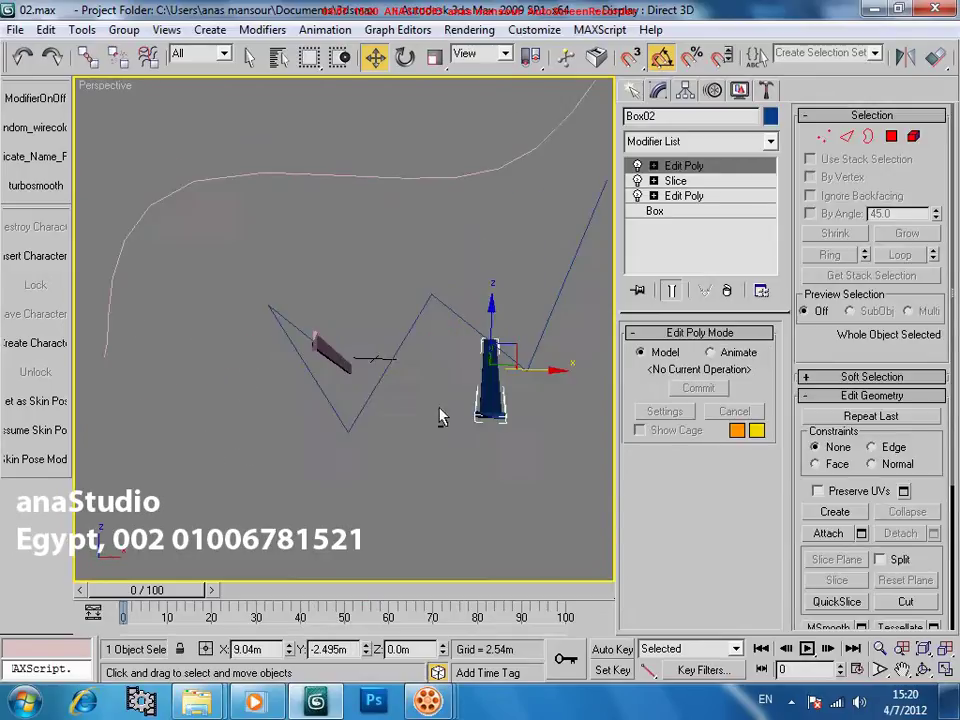
pyautogui.keyDown('alt'); pyautogui.moveTo(484, 411); pyautogui.dragTo(321, 427, button='middle'); pyautogui.keyUp('alt')
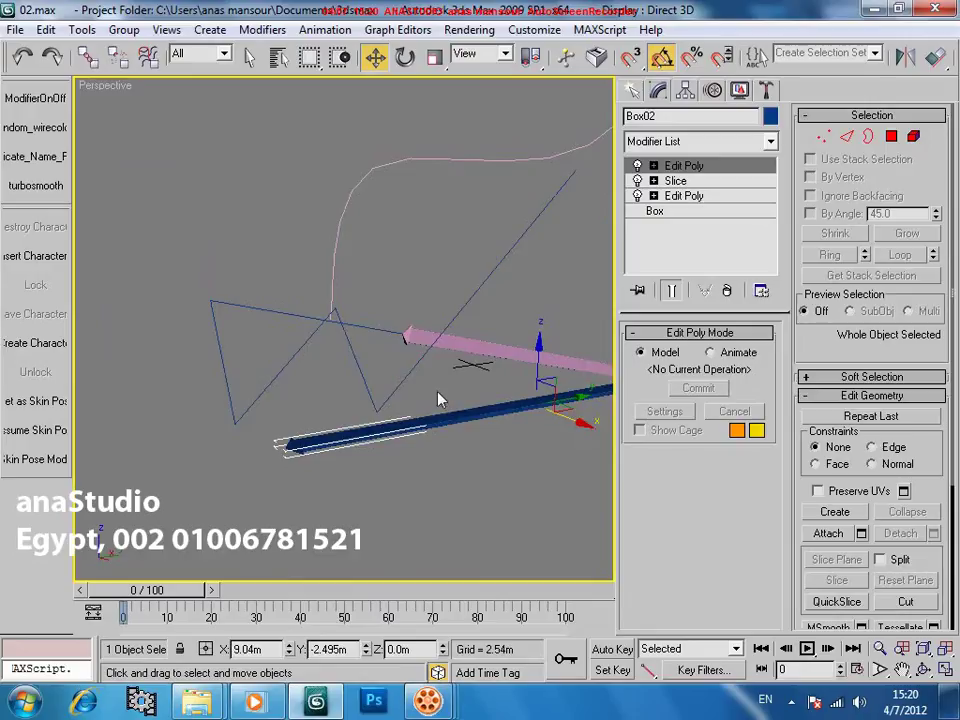
pyautogui.keyDown('alt'); pyautogui.moveTo(443, 397); pyautogui.dragTo(448, 422, button='middle'); pyautogui.keyUp('alt')
pyautogui.scroll(-4, 407, 399)
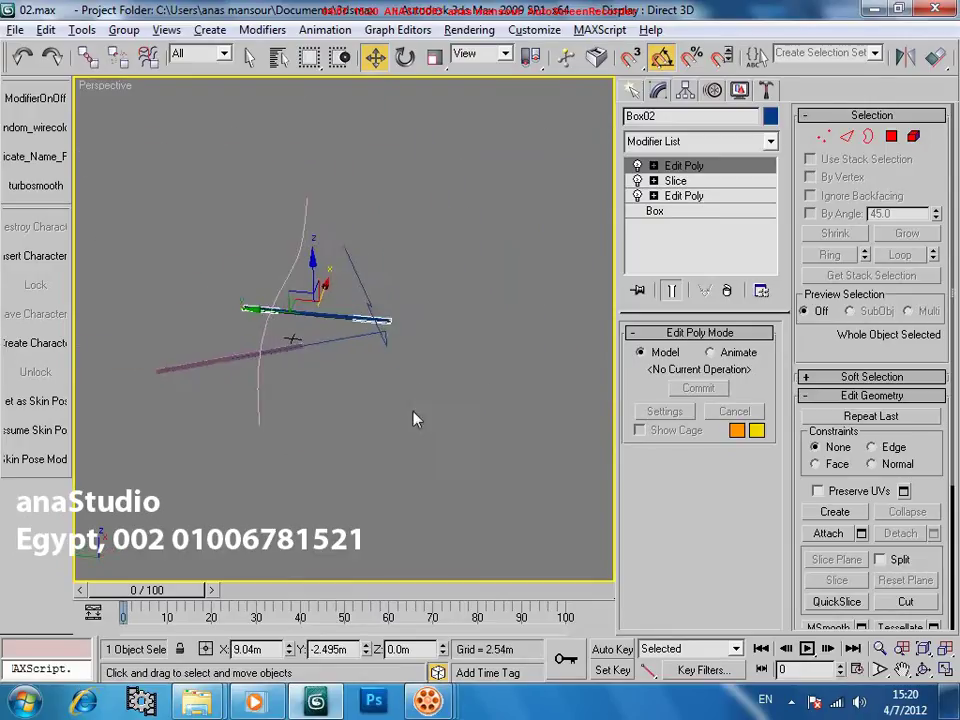
pyautogui.scroll(4, 448, 422)
# Remove the Path Deform Binding from the pink strip and move the strip away from the paths
pyautogui.click(207, 372)
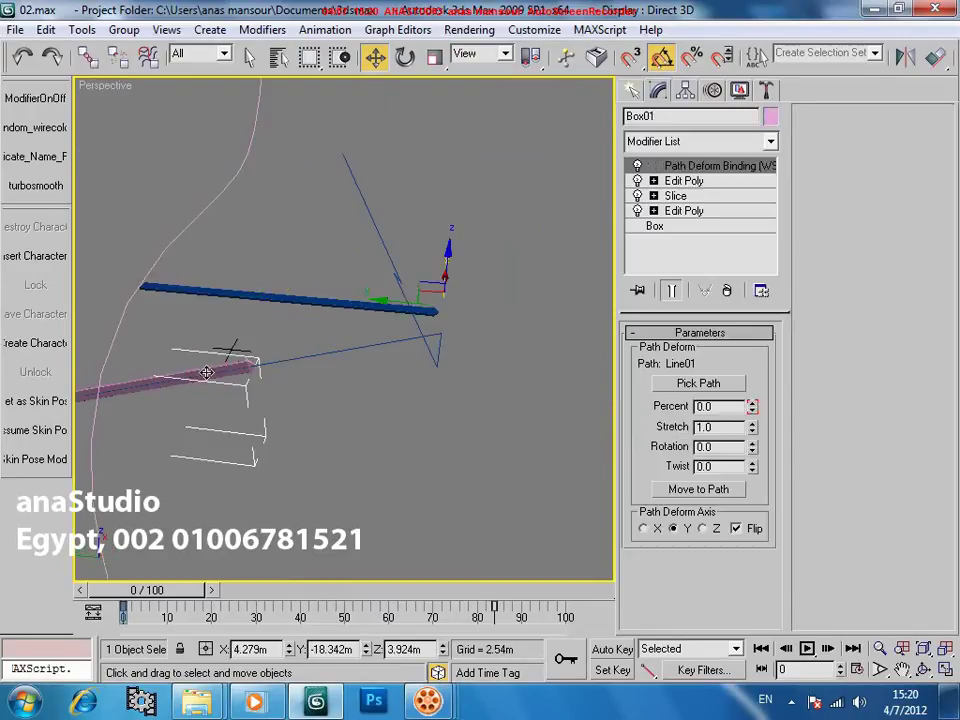
pyautogui.click(727, 290)
pyautogui.moveTo(373, 361); pyautogui.dragTo(450, 364, button='middle')
pyautogui.scroll(-4, 435, 369)
pyautogui.moveTo(427, 338); pyautogui.dragTo(205, 358)
# Move the blue strip and the zigzag line Line01 together about 47.9 m along X, clear of the other objects
pyautogui.moveTo(474, 408); pyautogui.dragTo(349, 333)
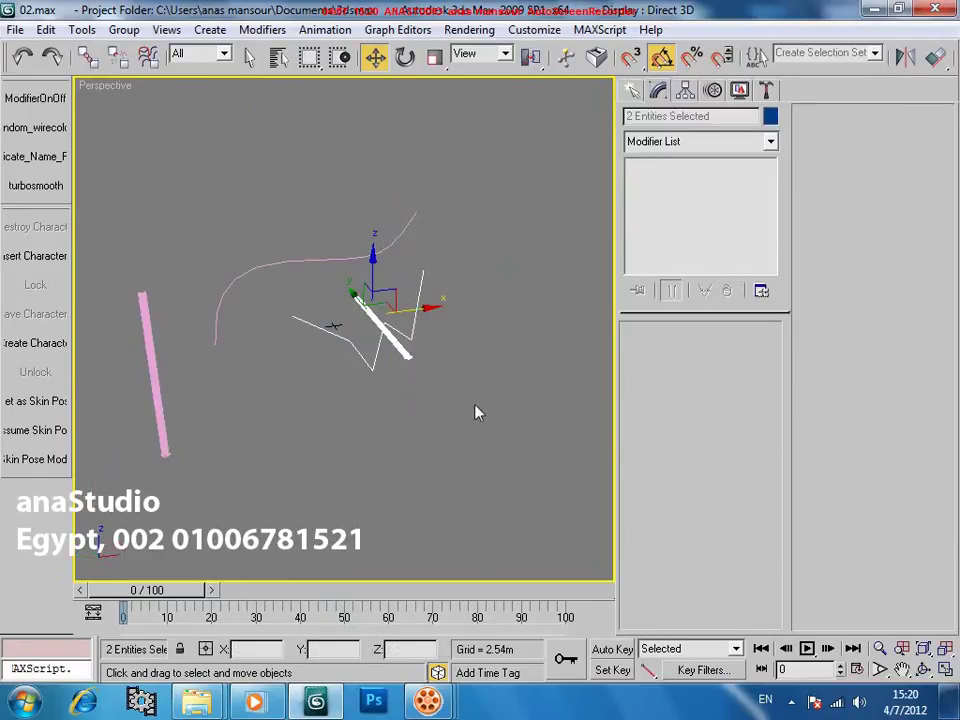
pyautogui.moveTo(420, 309); pyautogui.dragTo(735, 275)
pyautogui.moveTo(478, 306); pyautogui.dragTo(320, 308, button='middle')
pyautogui.scroll(3, 340, 308)
pyautogui.moveTo(480, 345); pyautogui.dragTo(396, 384)
pyautogui.click(542, 287)
pyautogui.moveTo(529, 318); pyautogui.dragTo(422, 402, button='middle')
pyautogui.keyDown('alt'); pyautogui.moveTo(422, 402); pyautogui.dragTo(400, 358, button='middle'); pyautogui.keyUp('alt')
pyautogui.keyDown('alt'); pyautogui.moveTo(375, 411); pyautogui.dragTo(436, 407, button='middle'); pyautogui.keyUp('alt')
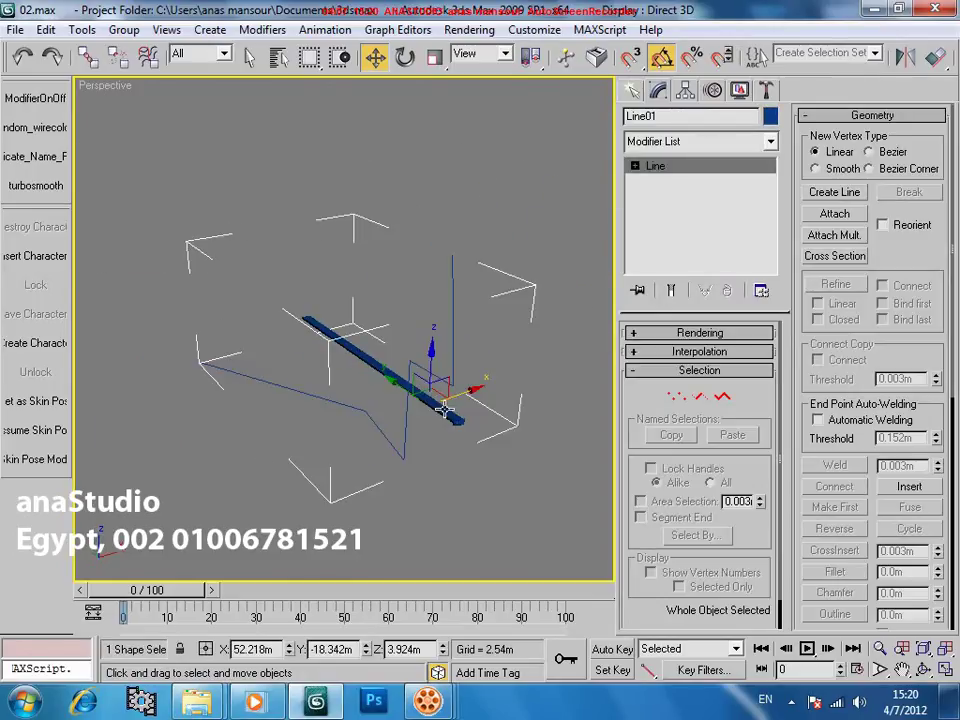
# Select the blue strip Box02 and examine its arrowhead up close, with and without edged faces
pyautogui.click(439, 407)
pyautogui.keyDown('alt'); pyautogui.moveTo(311, 413); pyautogui.dragTo(438, 425, button='middle'); pyautogui.keyUp('alt')
pyautogui.scroll(4, 364, 384)
pyautogui.moveTo(482, 386); pyautogui.dragTo(346, 334, button='middle')
pyautogui.keyDown('alt'); pyautogui.moveTo(372, 374); pyautogui.dragTo(426, 328, button='middle'); pyautogui.keyUp('alt')
pyautogui.scroll(5, 424, 326)
pyautogui.keyDown('alt'); pyautogui.moveTo(331, 273); pyautogui.dragTo(463, 326, button='middle'); pyautogui.keyUp('alt')
pyautogui.press('a')
pyautogui.scroll(-4, 463, 326)
pyautogui.moveTo(389, 306); pyautogui.dragTo(436, 401, button='middle')
pyautogui.keyDown('alt'); pyautogui.moveTo(477, 436); pyautogui.dragTo(412, 394, button='middle'); pyautogui.keyUp('alt')
pyautogui.scroll(4, 410, 395)
pyautogui.press('F4')
pyautogui.press('F4')
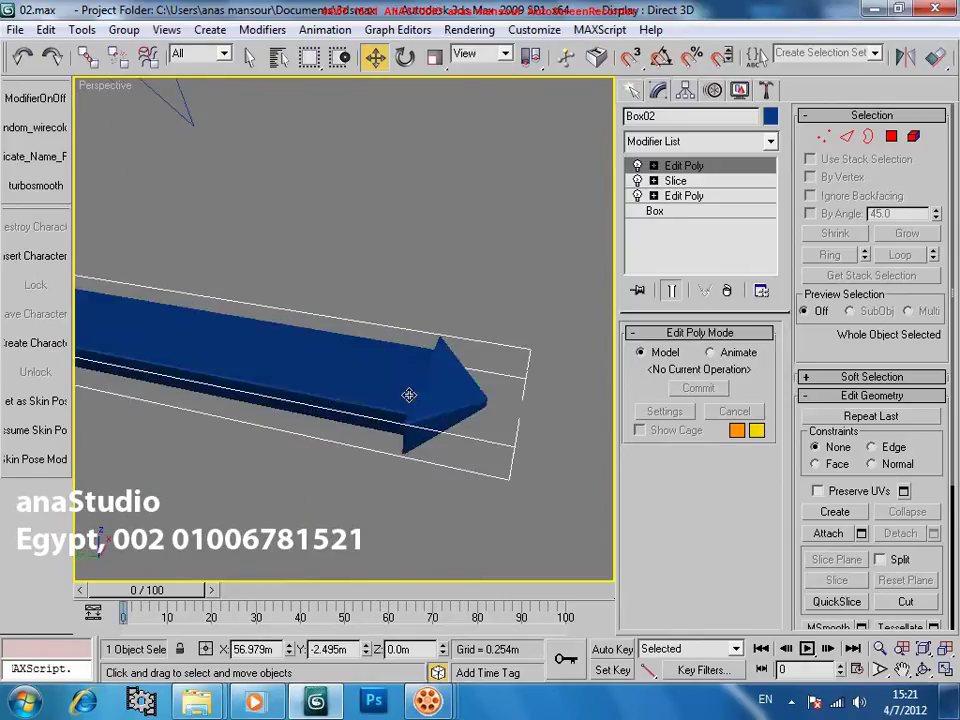
pyautogui.scroll(-7, 426, 416)
pyautogui.keyDown('alt'); pyautogui.moveTo(370, 406); pyautogui.dragTo(350, 425, button='middle'); pyautogui.keyUp('alt')
pyautogui.scroll(3, 429, 407)
pyautogui.moveTo(350, 425); pyautogui.dragTo(371, 405, button='middle')
pyautogui.scroll(4, 448, 467)
pyautogui.scroll(-4, 315, 368)
pyautogui.moveTo(354, 323); pyautogui.dragTo(431, 369, button='middle')
pyautogui.scroll(-5, 498, 273)
pyautogui.moveTo(448, 298)
pyautogui.keyDown('alt'); pyautogui.mouseDown(button='middle')
pyautogui.moveTo(430, 307)
pyautogui.moveTo(434, 291)
pyautogui.mouseUp(button='middle'); pyautogui.keyUp('alt')
pyautogui.scroll(2, 375, 293)
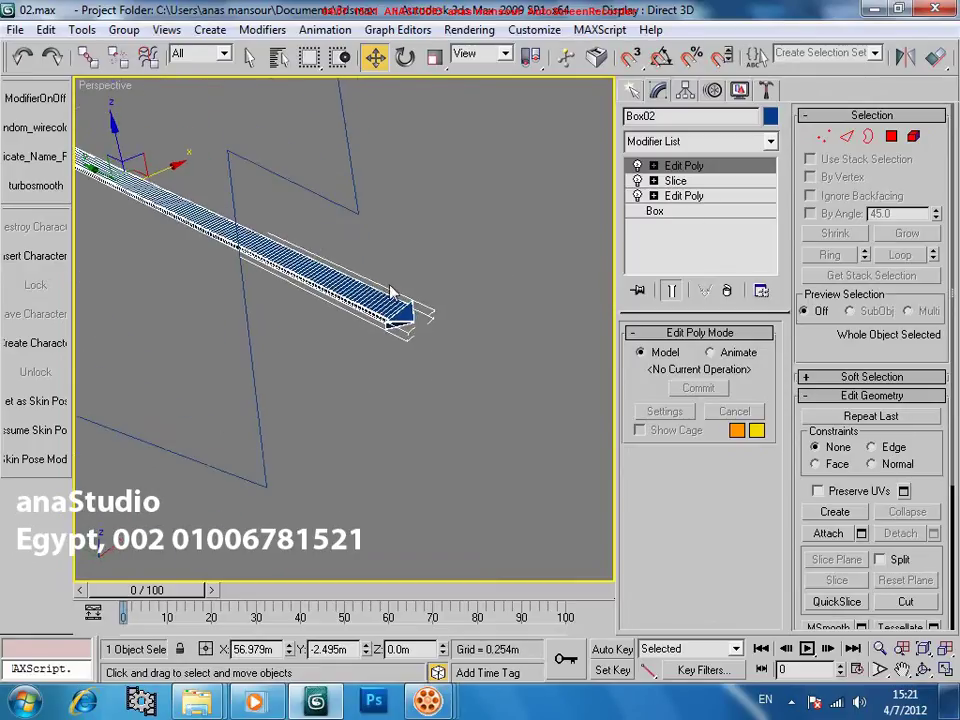
# Go to the blue strip's Box base level and compare the plain box with the finished arrow by toggling the end result
pyautogui.click(655, 211)
pyautogui.click(670, 295)
pyautogui.click(676, 290)
pyautogui.click(675, 290)
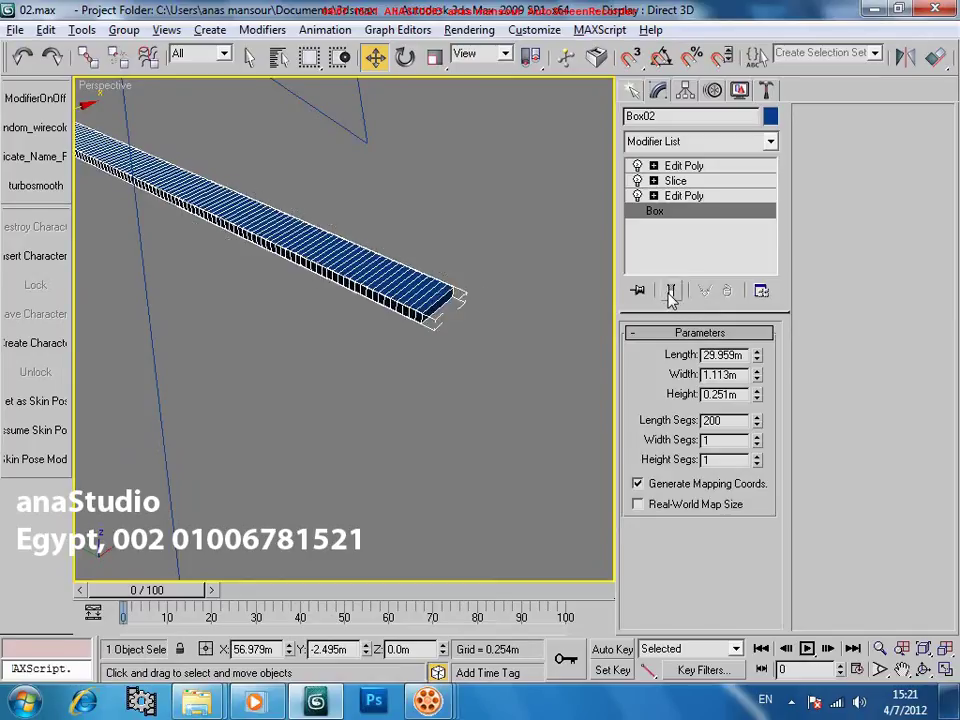
pyautogui.click(671, 291)
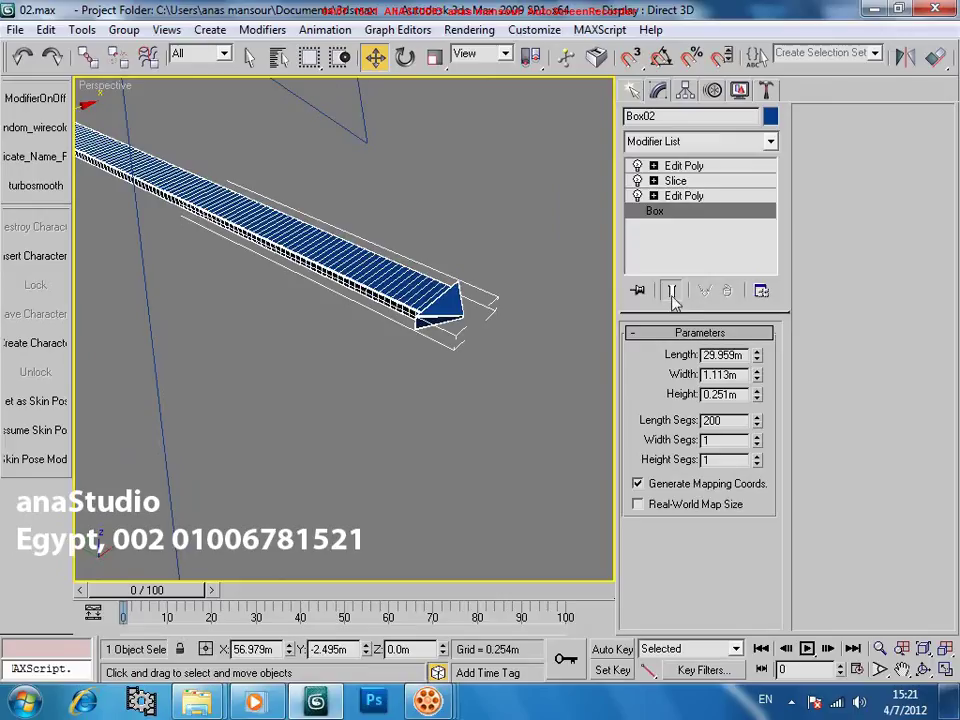
pyautogui.click(669, 295)
pyautogui.click(669, 296)
pyautogui.click(671, 291)
pyautogui.click(673, 291)
pyautogui.click(678, 287)
pyautogui.click(668, 292)
pyautogui.click(670, 293)
pyautogui.click(670, 294)
pyautogui.click(670, 295)
pyautogui.click(670, 295)
pyautogui.click(671, 295)
pyautogui.click(672, 294)
pyautogui.click(672, 293)
pyautogui.click(671, 295)
# Examine the base box up close with the end result hidden, and check its Length Segs setting
pyautogui.keyDown('alt'); pyautogui.moveTo(548, 322); pyautogui.dragTo(493, 336, button='middle'); pyautogui.keyUp('alt')
pyautogui.scroll(-3, 425, 324)
pyautogui.keyDown('alt'); pyautogui.moveTo(414, 326); pyautogui.dragTo(469, 289, button='middle'); pyautogui.keyUp('alt')
pyautogui.scroll(3, 469, 300)
pyautogui.scroll(3, 493, 358)
pyautogui.keyDown('alt'); pyautogui.moveTo(446, 350); pyautogui.dragTo(400, 350, button='middle'); pyautogui.keyUp('alt')
pyautogui.click(671, 292)
pyautogui.keyDown('alt'); pyautogui.moveTo(550, 385); pyautogui.dragTo(336, 262, button='middle'); pyautogui.keyUp('alt')
pyautogui.scroll(4, 437, 345)
pyautogui.keyDown('alt'); pyautogui.moveTo(440, 352); pyautogui.dragTo(510, 415, button='middle'); pyautogui.keyUp('alt')
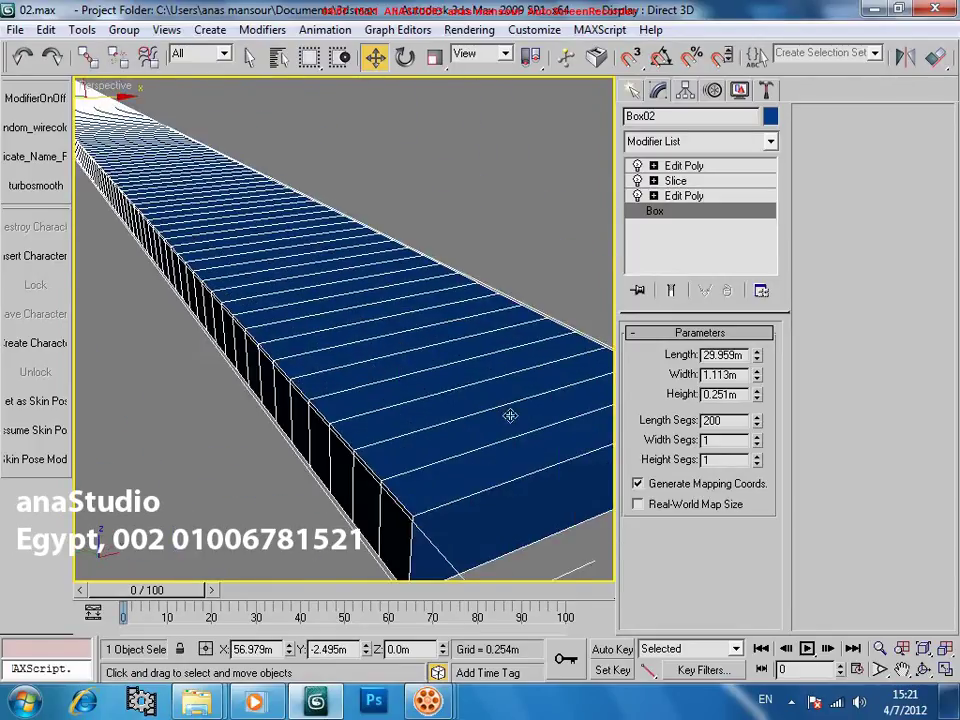
pyautogui.scroll(-4, 261, 235)
pyautogui.moveTo(733, 421); pyautogui.dragTo(660, 428)
pyautogui.click(723, 427)
# Go to the lower Edit Poly level and examine the rounded long edges of the strip, with and without edged faces
pyautogui.keyDown('alt'); pyautogui.moveTo(252, 318); pyautogui.dragTo(296, 320, button='middle'); pyautogui.keyUp('alt')
pyautogui.scroll(-3, 283, 362)
pyautogui.scroll(-3, 296, 320)
pyautogui.click(686, 195)
pyautogui.keyDown('alt'); pyautogui.moveTo(440, 304); pyautogui.dragTo(405, 310, button='middle'); pyautogui.keyUp('alt')
pyautogui.scroll(2, 405, 310)
pyautogui.scroll(10, 405, 312)
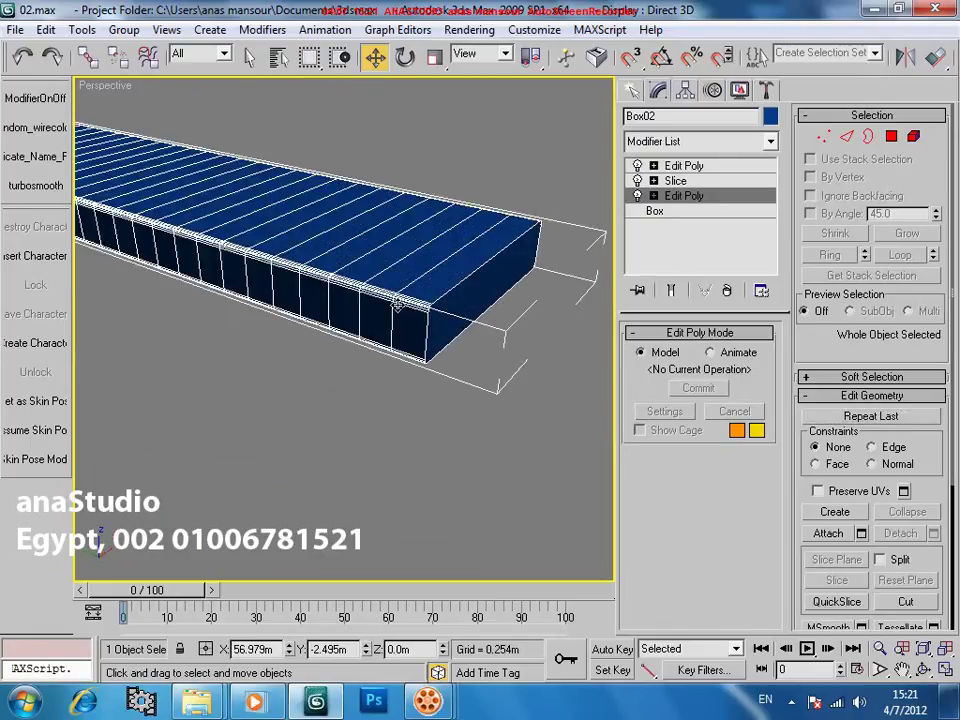
pyautogui.keyDown('alt'); pyautogui.moveTo(505, 246); pyautogui.dragTo(467, 261, button='middle'); pyautogui.keyUp('alt')
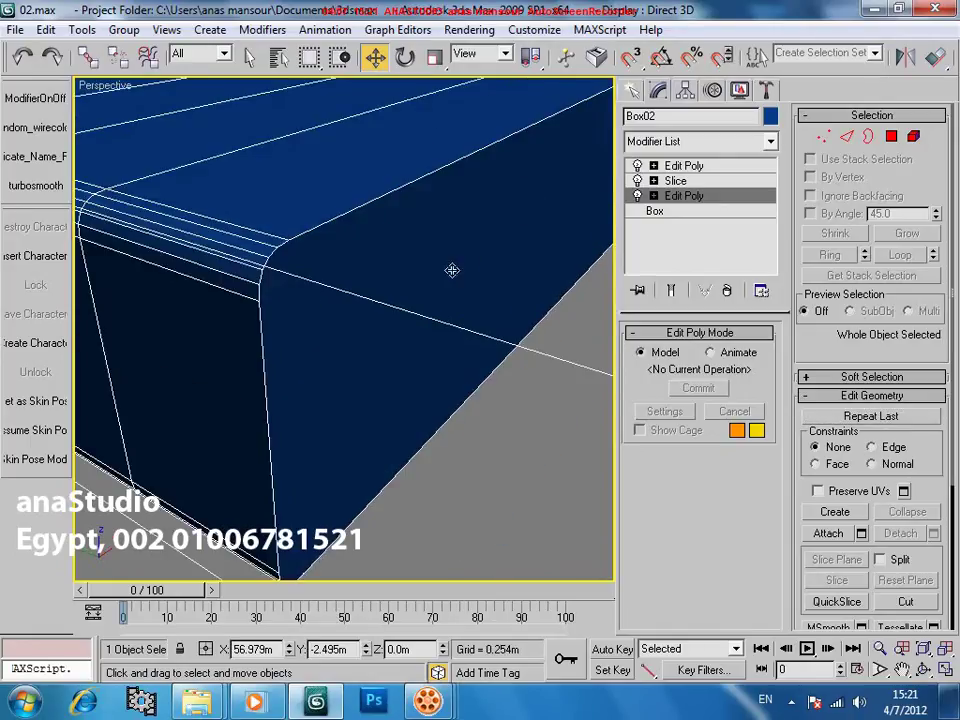
pyautogui.press('F4')
pyautogui.press('F4')
pyautogui.scroll(1, 268, 302)
pyautogui.scroll(-4, 300, 307)
pyautogui.scroll(1, 316, 318)
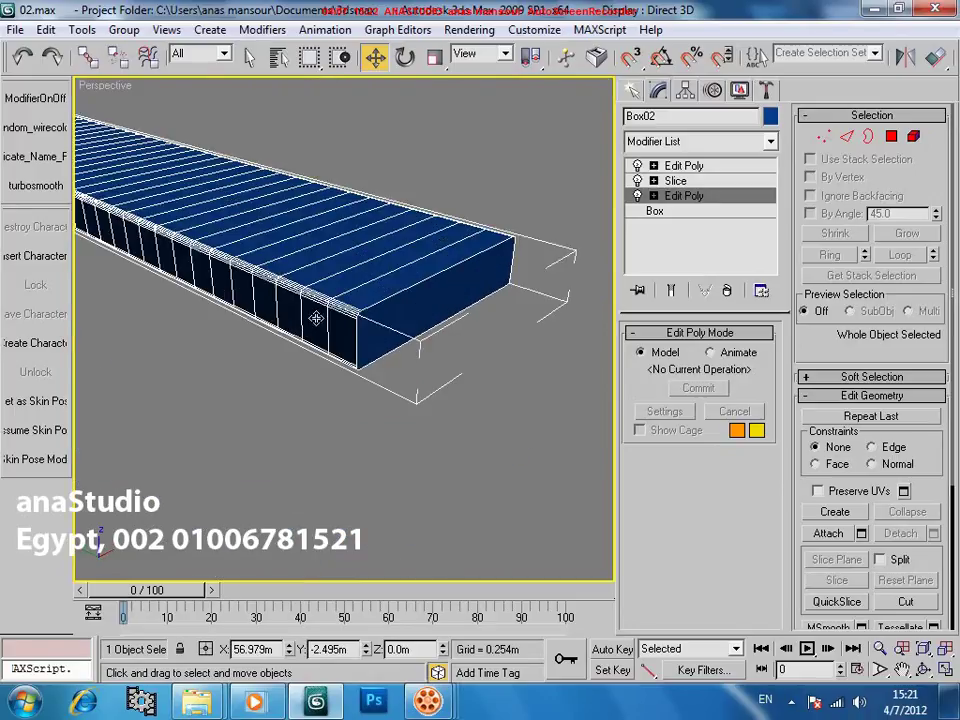
pyautogui.click(636, 196)
pyautogui.press('F4')
pyautogui.press('F4')
pyautogui.keyDown('alt'); pyautogui.moveTo(343, 318); pyautogui.dragTo(420, 332, button='middle'); pyautogui.keyUp('alt')
pyautogui.press('F4')
pyautogui.press('F4')
# Inspect the Slice modifier's plane at the strip's end, trial-moving it along the strip and cancelling the move
pyautogui.click(699, 181)
pyautogui.keyDown('alt'); pyautogui.moveTo(392, 392); pyautogui.dragTo(318, 362, button='middle'); pyautogui.keyUp('alt')
pyautogui.scroll(-4, 386, 401)
pyautogui.press('1')
pyautogui.scroll(-3, 400, 390)
pyautogui.scroll(-5, 315, 358)
pyautogui.moveTo(311, 329)
pyautogui.mouseDown()
pyautogui.moveTo(157, 328)
pyautogui.moveTo(443, 313)
pyautogui.moveTo(191, 324)
pyautogui.mouseUp()
pyautogui.rightClick(191, 324)
pyautogui.scroll(4, 300, 315)
pyautogui.keyDown('alt'); pyautogui.moveTo(374, 292); pyautogui.dragTo(380, 272, button='middle'); pyautogui.keyUp('alt')
pyautogui.press('F4')
pyautogui.keyDown('alt'); pyautogui.moveTo(397, 330); pyautogui.dragTo(437, 308, button='middle'); pyautogui.keyUp('alt')
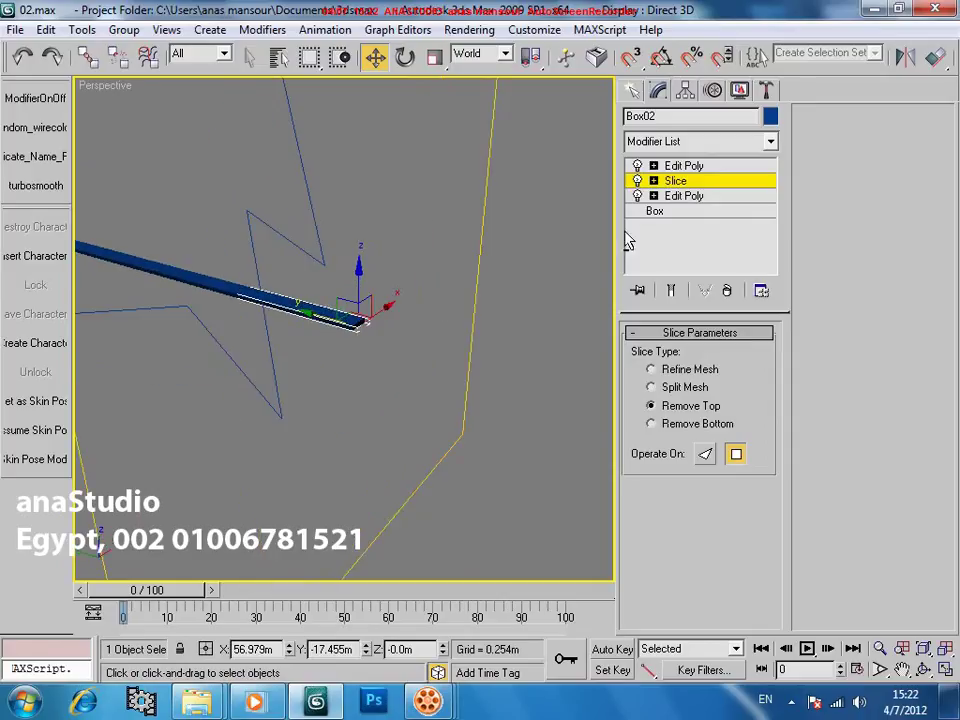
# Return to the top Edit Poly level and examine the arrowhead shape it adds to the strip's end
pyautogui.click(690, 184)
pyautogui.click(700, 165)
pyautogui.scroll(3, 460, 390)
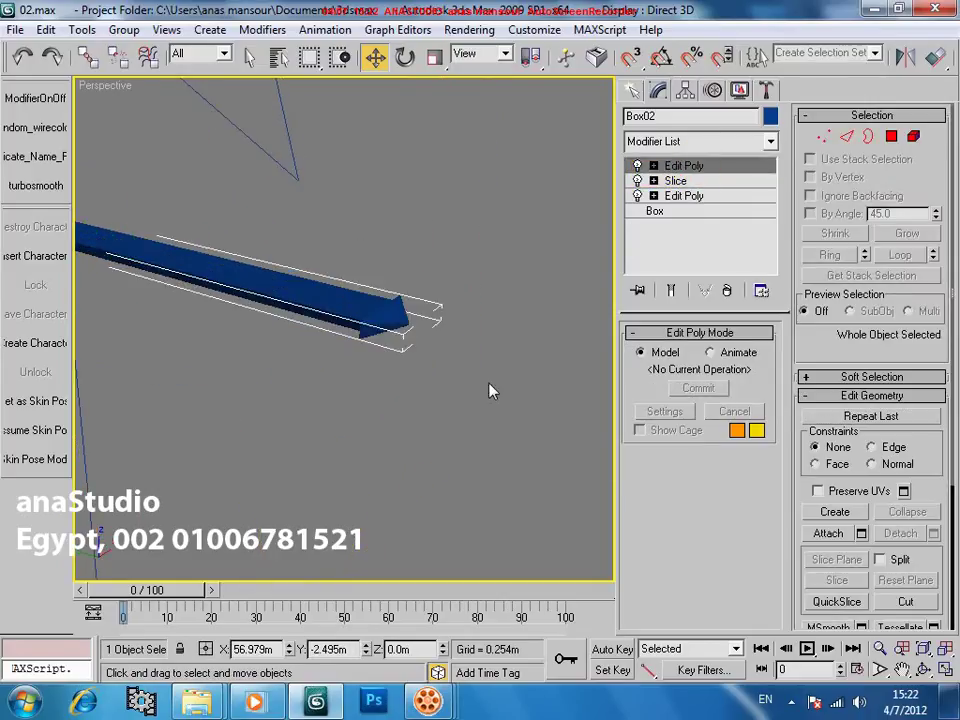
pyautogui.keyDown('alt'); pyautogui.moveTo(490, 388); pyautogui.dragTo(457, 380, button='middle'); pyautogui.keyUp('alt')
pyautogui.scroll(5, 455, 378)
pyautogui.moveTo(505, 478); pyautogui.dragTo(401, 361, button='middle')
pyautogui.press('F4')
pyautogui.press('F4')
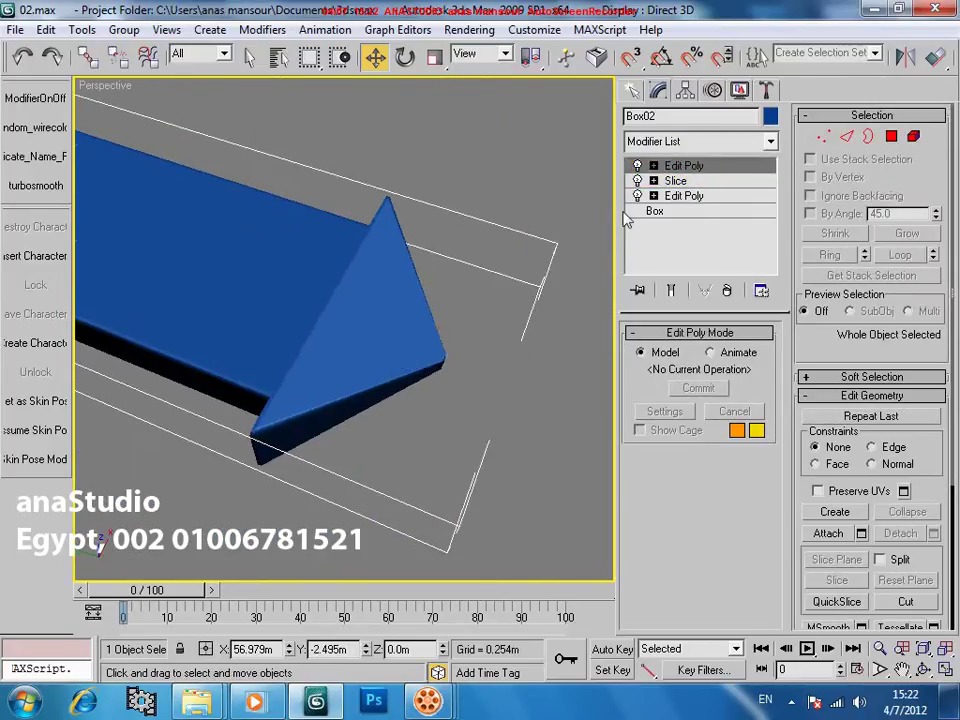
pyautogui.press('F4')
# Delete the blue strip's top Edit Poly modifier and add a new Edit Poly above Slice
pyautogui.click(638, 166)
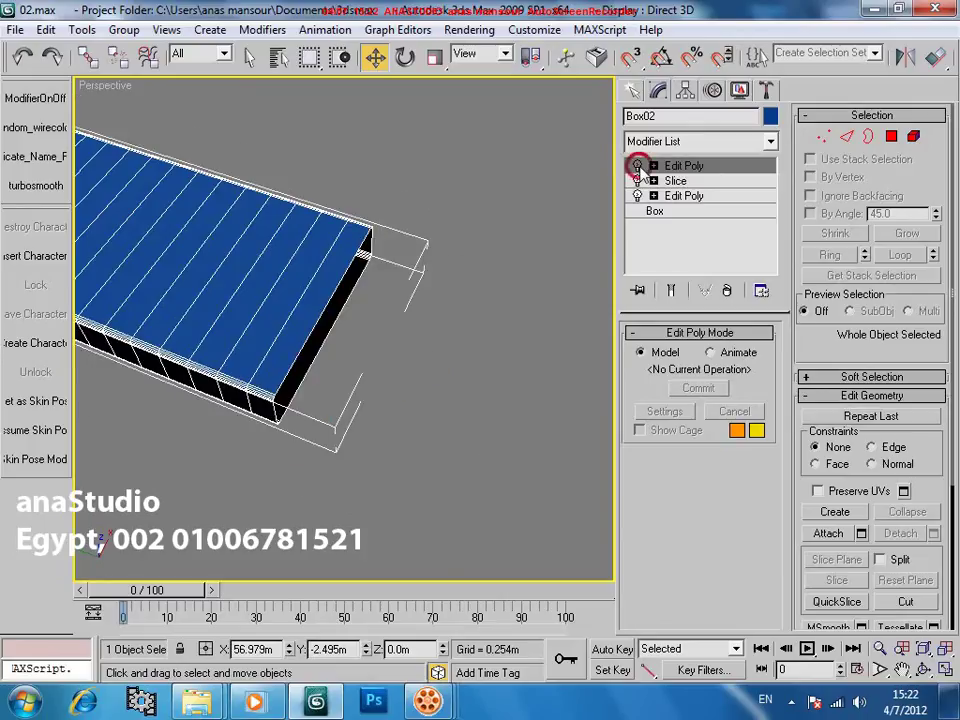
pyautogui.click(637, 165)
pyautogui.click(727, 290)
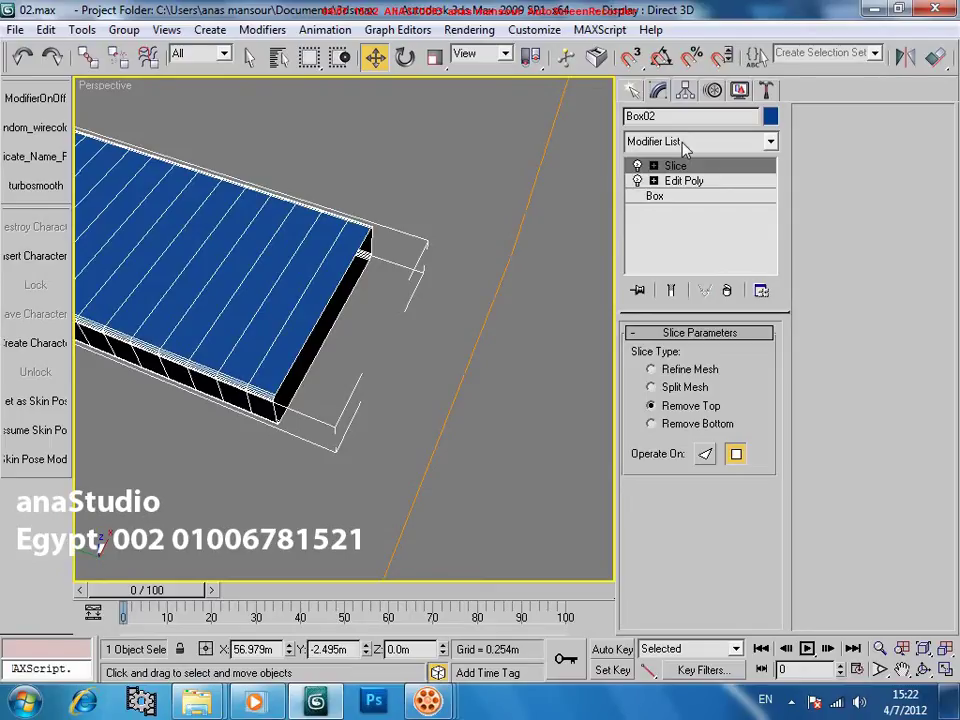
pyautogui.click(684, 141)
pyautogui.scroll(-10, 670, 200)
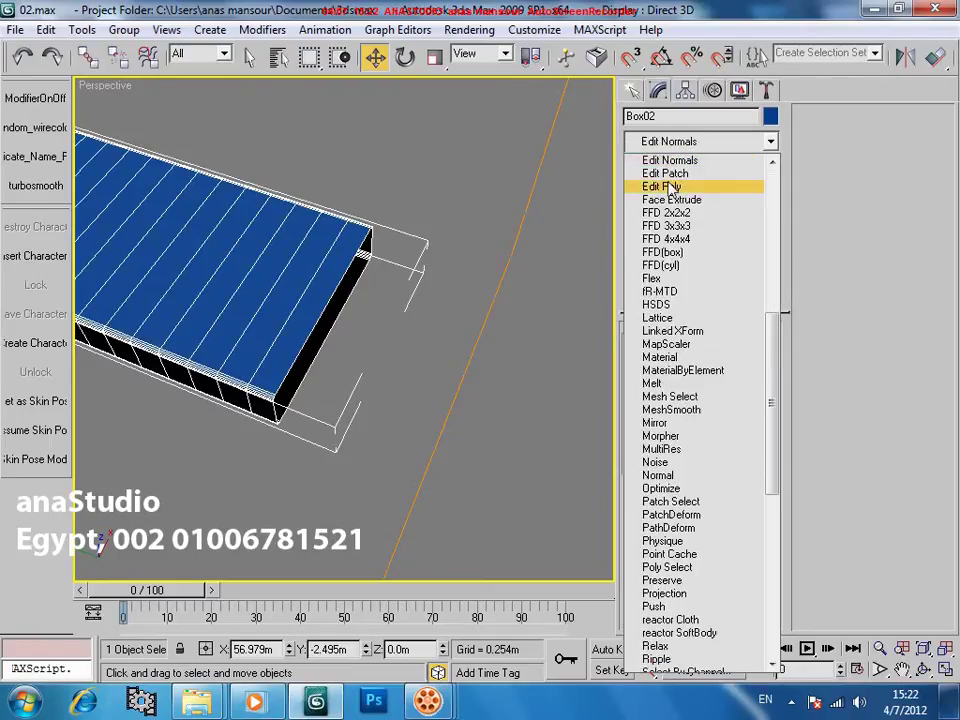
pyautogui.click(664, 186)
pyautogui.scroll(-10, 489, 369)
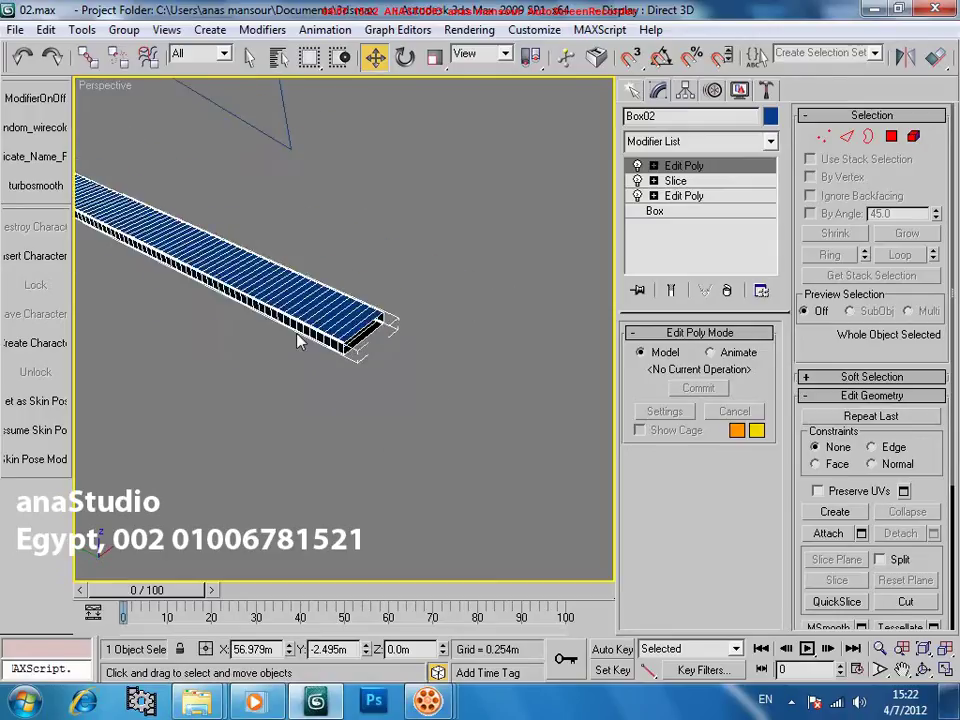
pyautogui.moveTo(335, 376); pyautogui.dragTo(384, 350, button='middle')
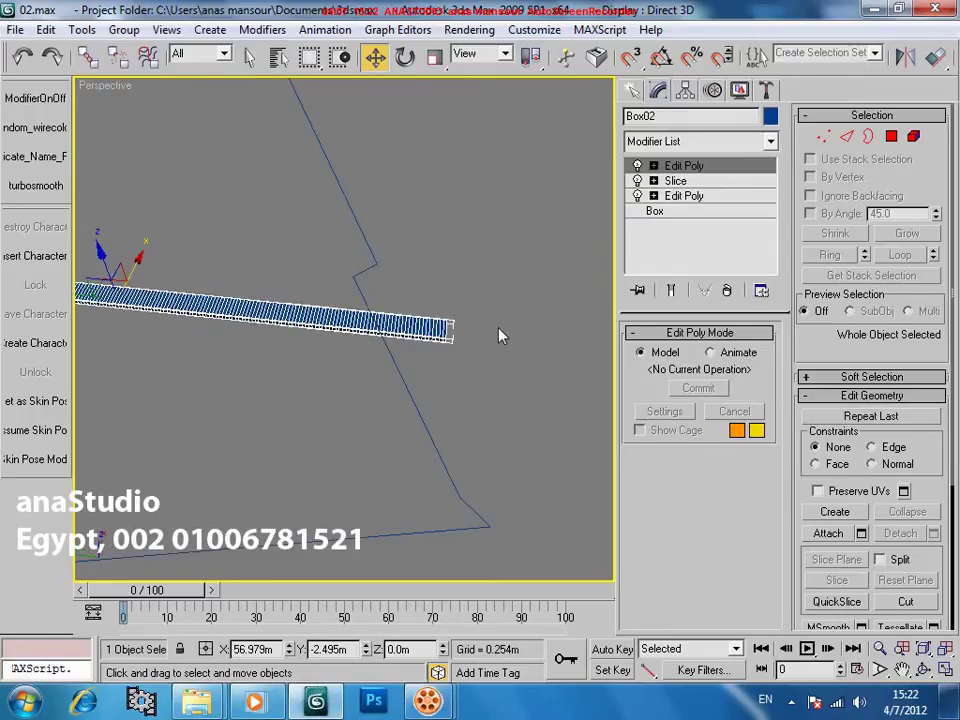
pyautogui.scroll(10, 443, 360)
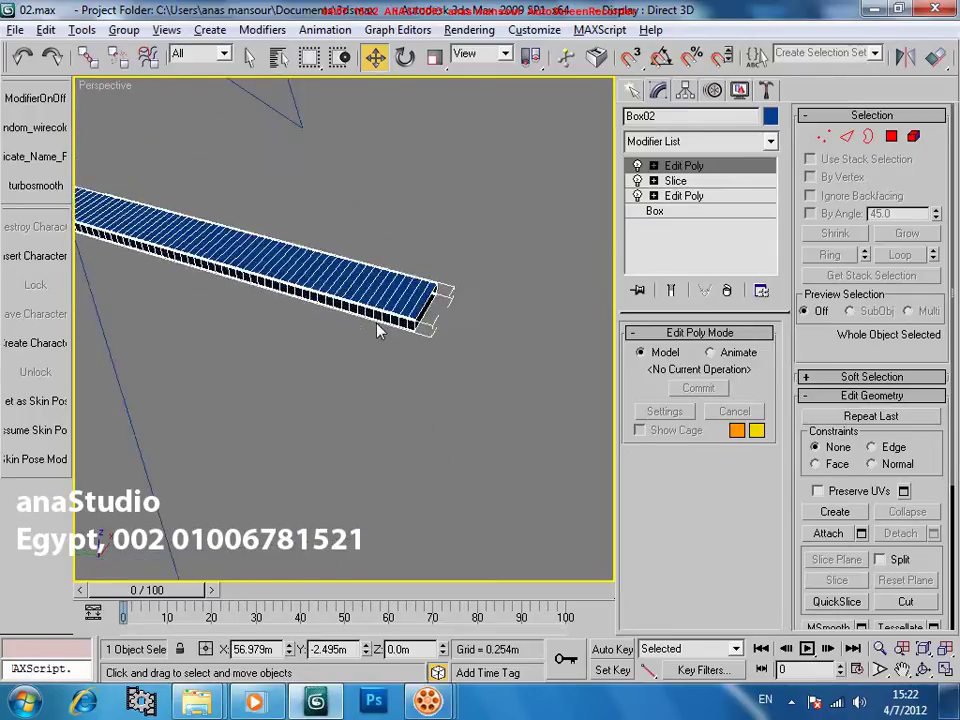
# Select the open border at the strip's cut end in the top Edit Poly, comparing it with the matching vertex selection
pyautogui.click(870, 138)
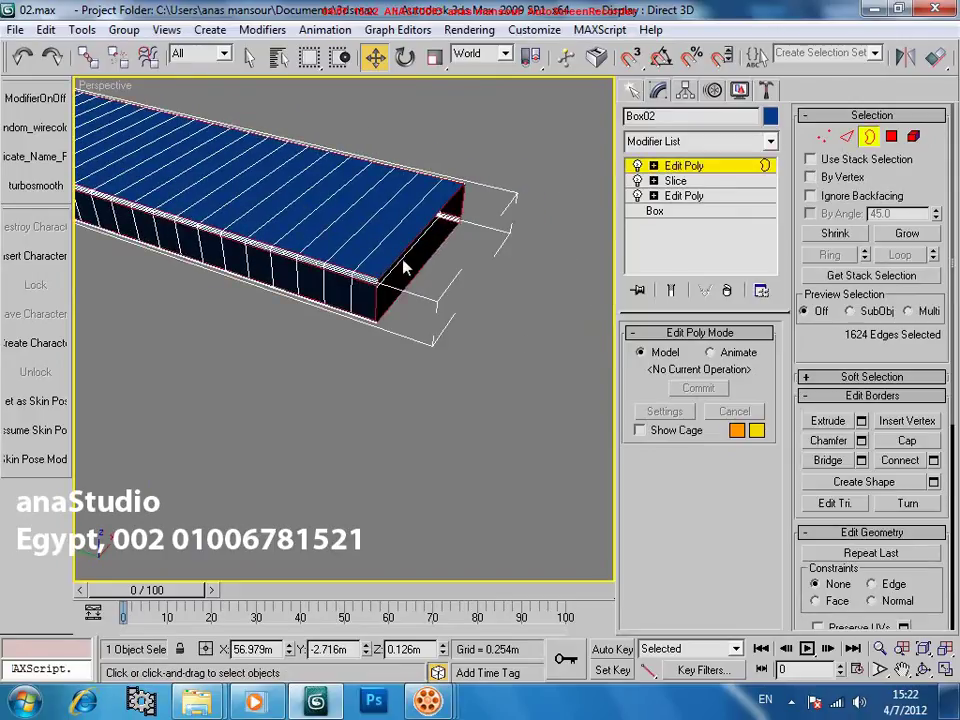
pyautogui.moveTo(434, 262); pyautogui.dragTo(391, 275, button='middle')
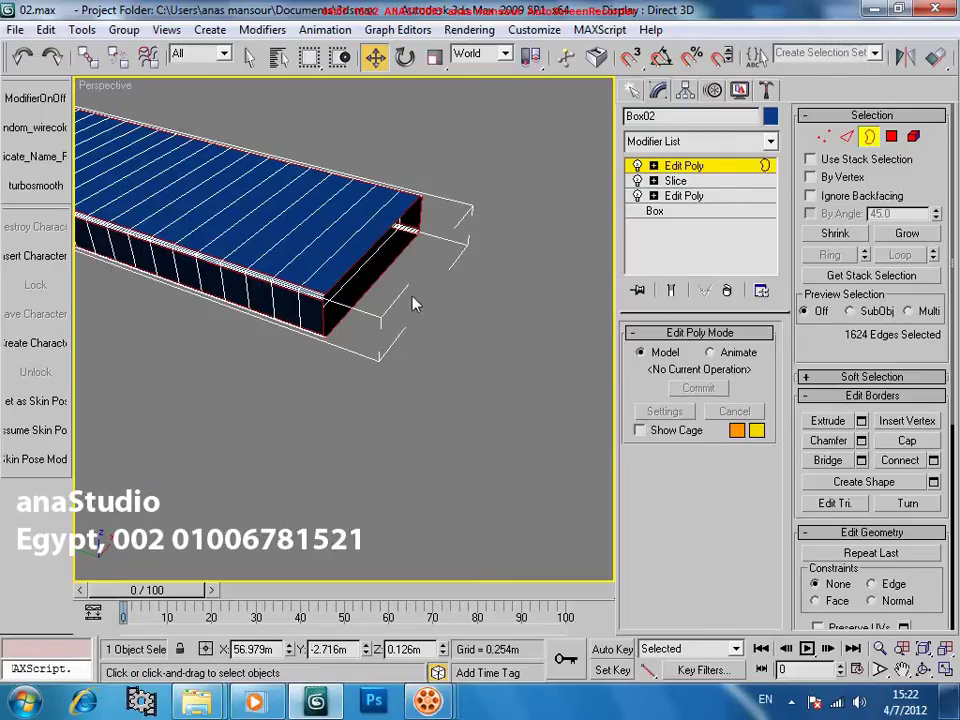
pyautogui.click(371, 288)
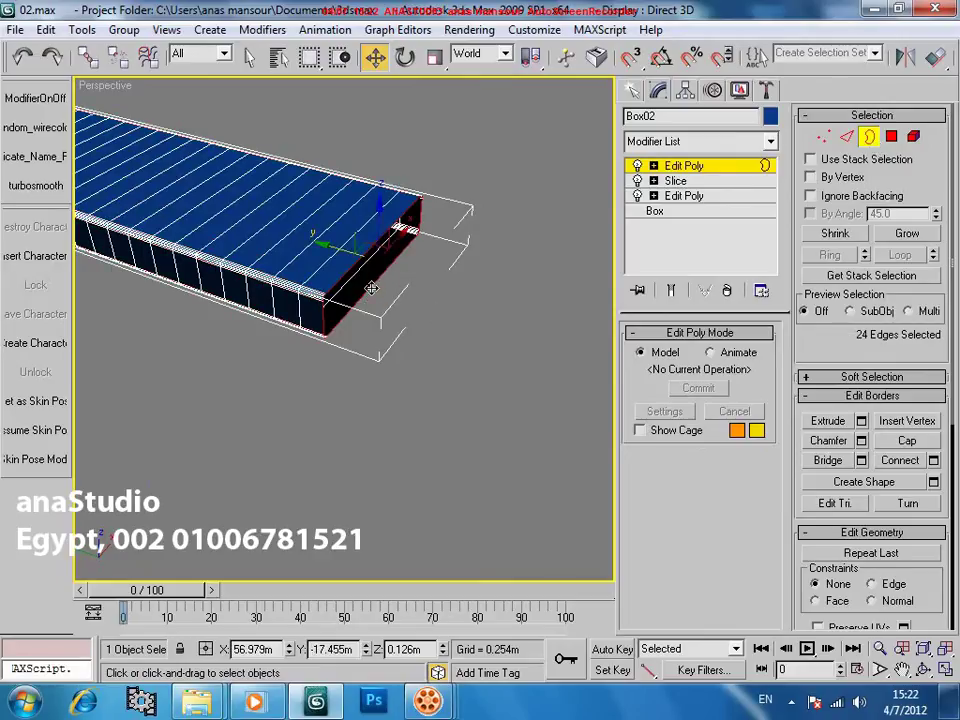
pyautogui.click(823, 138)
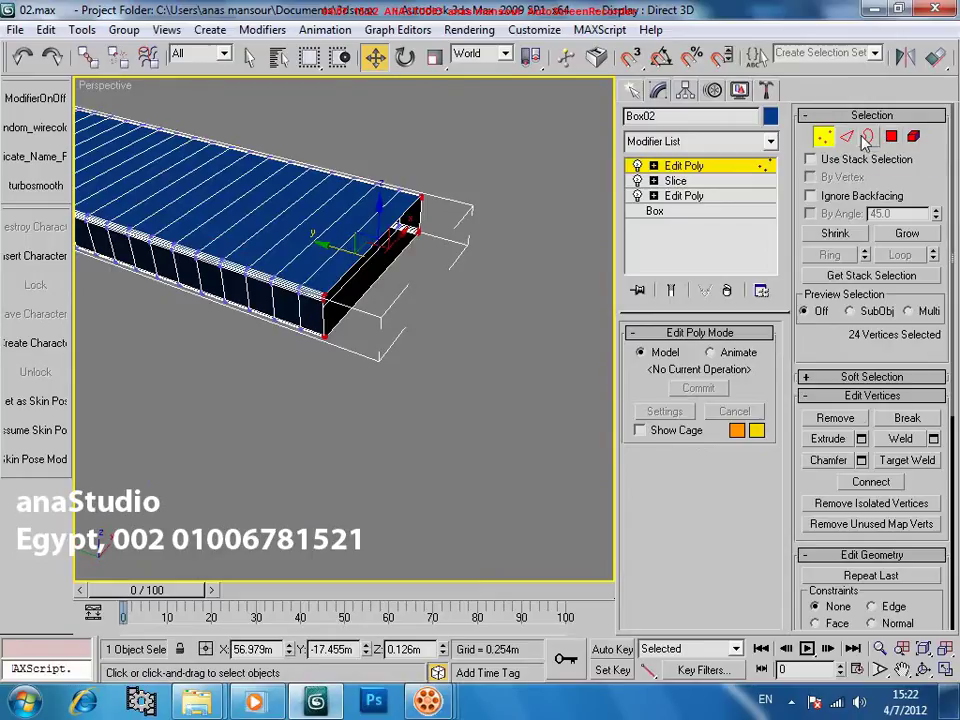
pyautogui.click(867, 138)
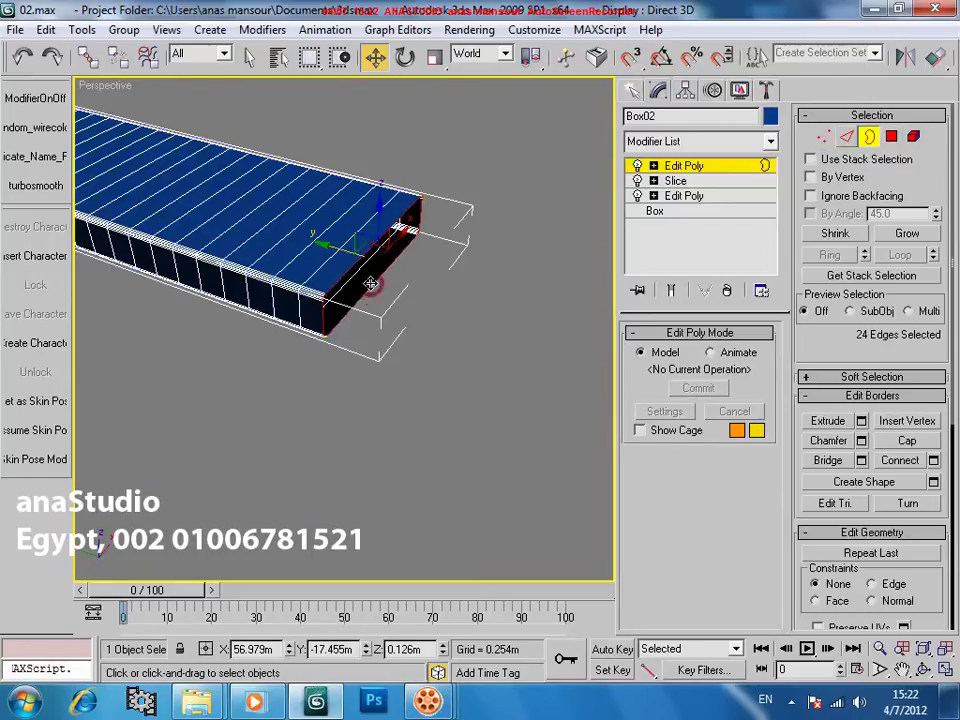
pyautogui.press('z')
pyautogui.keyDown('alt'); pyautogui.moveTo(350, 297); pyautogui.dragTo(324, 347, button='middle'); pyautogui.keyUp('alt')
pyautogui.scroll(-3, 369, 320)
pyautogui.press('r')
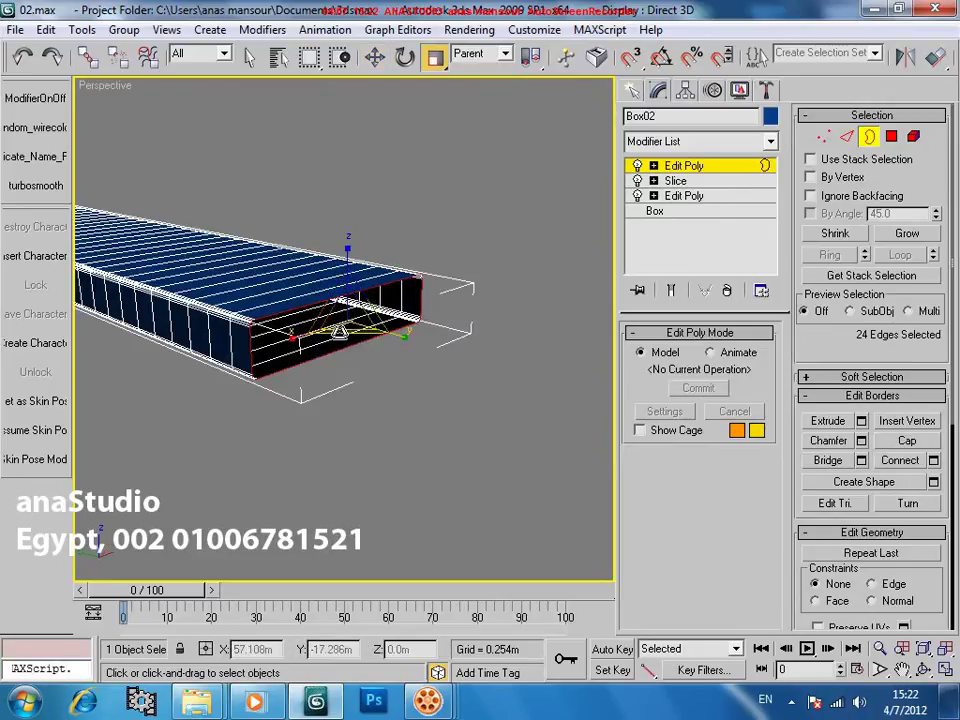
pyautogui.keyDown('alt'); pyautogui.moveTo(380, 288); pyautogui.dragTo(402, 314, button='middle'); pyautogui.keyUp('alt')
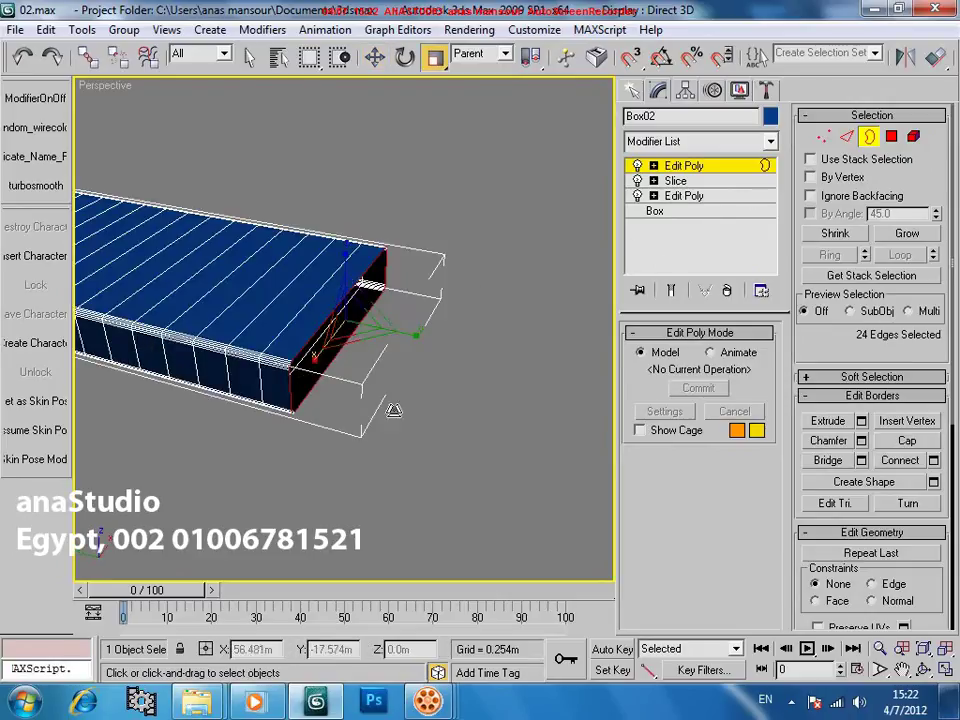
# Activate the Slice modifier's plane with the Move tool and turn on Auto Key at frame 0
pyautogui.click(722, 169)
pyautogui.click(690, 168)
pyautogui.click(681, 182)
pyautogui.click(690, 170)
pyautogui.click(692, 170)
pyautogui.click(680, 182)
pyautogui.keyDown('alt'); pyautogui.moveTo(514, 285); pyautogui.dragTo(617, 231, button='middle'); pyautogui.keyUp('alt')
pyautogui.moveTo(548, 251); pyautogui.dragTo(568, 248, button='middle')
pyautogui.scroll(-3, 440, 310)
pyautogui.keyDown('alt'); pyautogui.moveTo(429, 315); pyautogui.dragTo(418, 354, button='middle'); pyautogui.keyUp('alt')
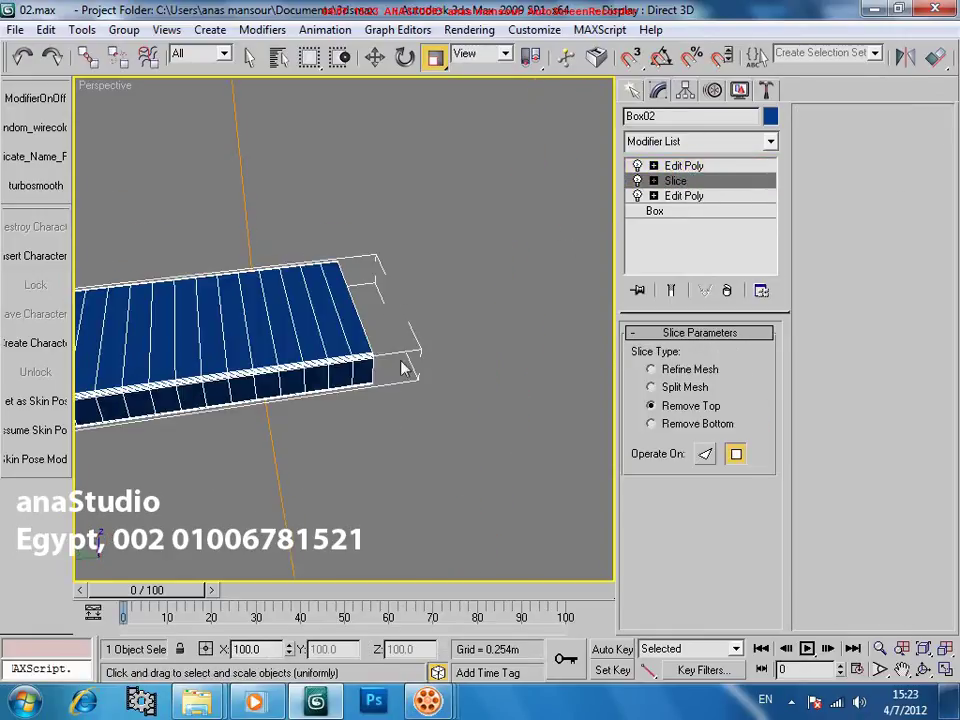
pyautogui.scroll(-2, 415, 400)
pyautogui.press('1')
pyautogui.scroll(-2, 415, 445)
pyautogui.press('n')
pyautogui.press('w')
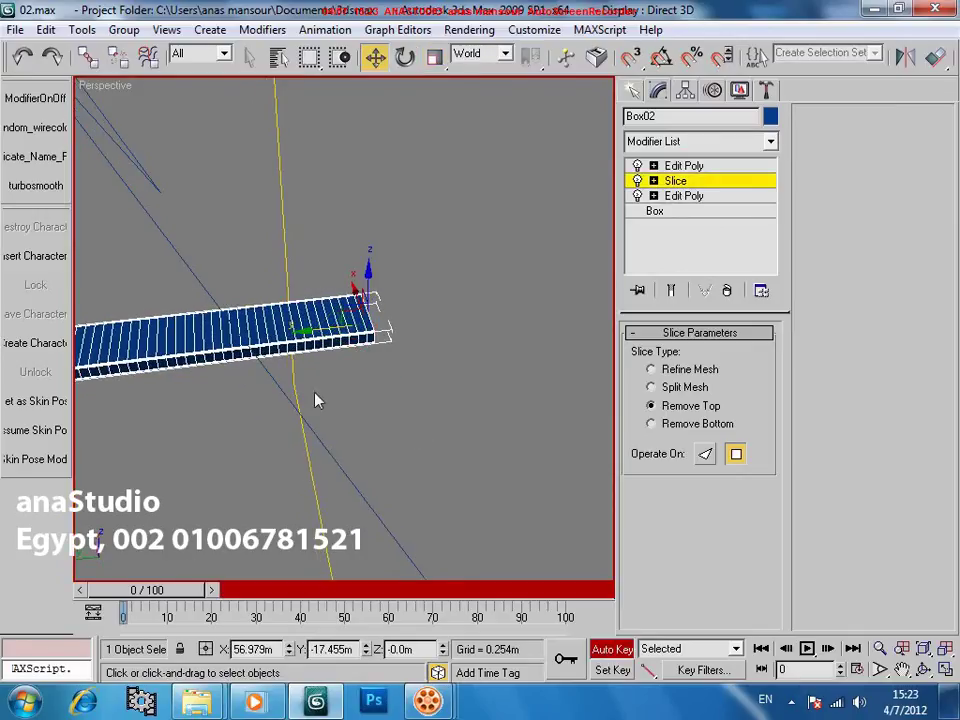
# Keyframe the slice plane's travel along the strip, from one end at frame 0 towards the opposite end at frame 50
pyautogui.keyDown('alt'); pyautogui.moveTo(315, 331); pyautogui.dragTo(178, 554, button='middle'); pyautogui.keyUp('alt')
pyautogui.moveTo(208, 475); pyautogui.dragTo(351, 435, button='middle')
pyautogui.scroll(-4, 302, 467)
pyautogui.moveTo(202, 546); pyautogui.dragTo(200, 563, button='middle')
pyautogui.moveTo(293, 347); pyautogui.dragTo(450, 371, button='middle')
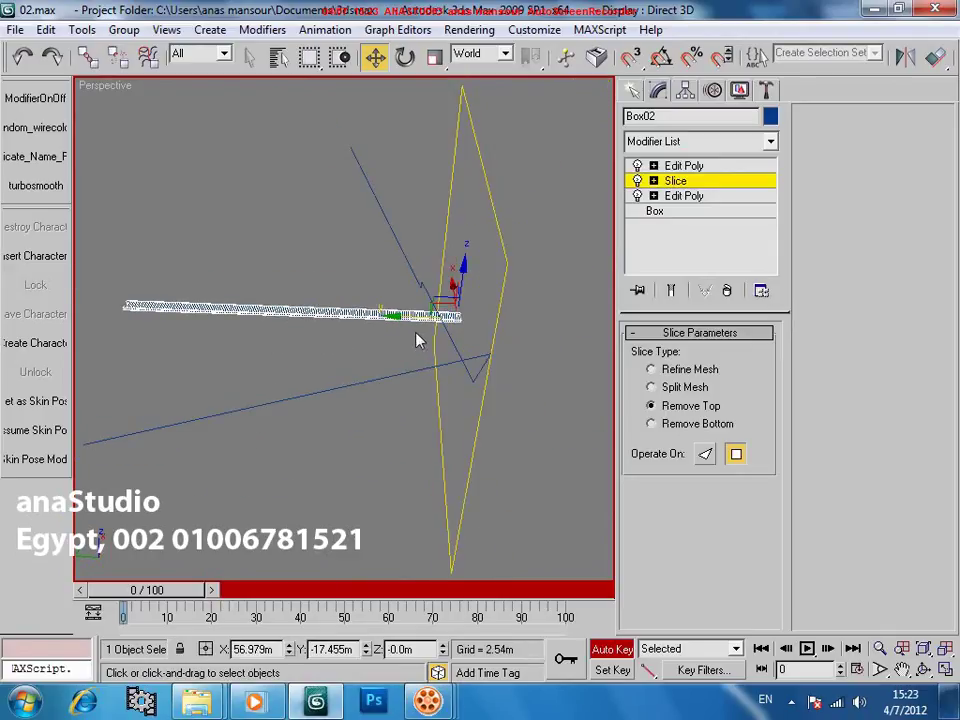
pyautogui.moveTo(386, 316); pyautogui.dragTo(384, 595)
pyautogui.moveTo(94, 304); pyautogui.dragTo(142, 320, button='middle')
pyautogui.moveTo(142, 320); pyautogui.dragTo(415, 356)
# Adjust the slice plane at frame 50 to about Y -17.431 m, near the strip's far end
pyautogui.scroll(4, 438, 412)
pyautogui.keyDown('alt'); pyautogui.moveTo(416, 332); pyautogui.dragTo(345, 377, button='middle'); pyautogui.keyUp('alt')
pyautogui.scroll(3, 340, 372)
pyautogui.moveTo(222, 255); pyautogui.dragTo(274, 315, button='middle')
pyautogui.scroll(-2, 275, 325)
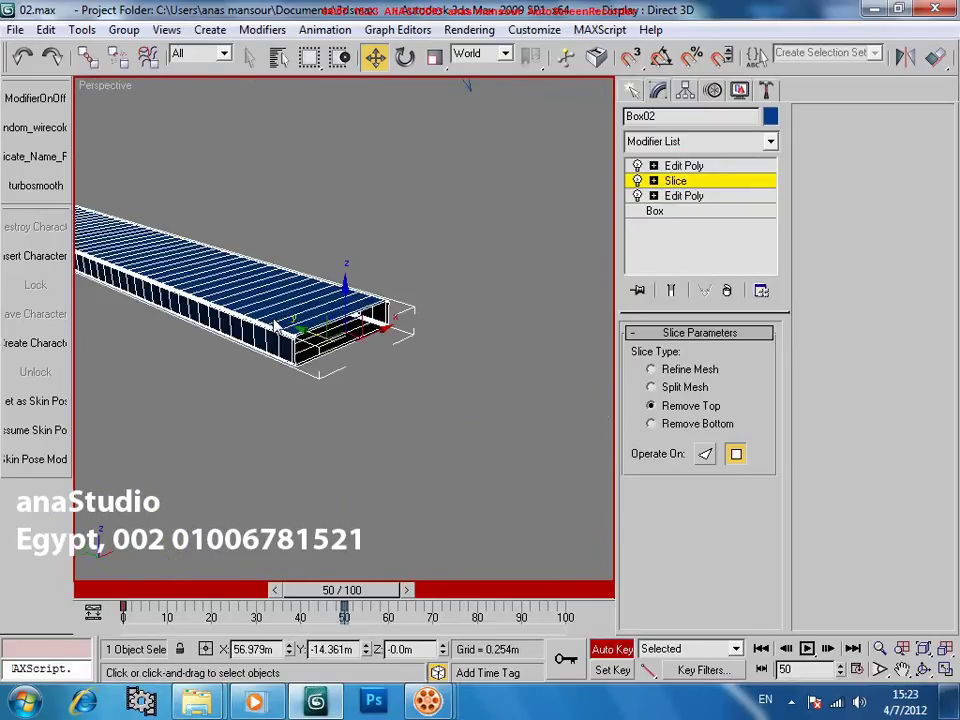
pyautogui.moveTo(306, 335); pyautogui.dragTo(542, 471)
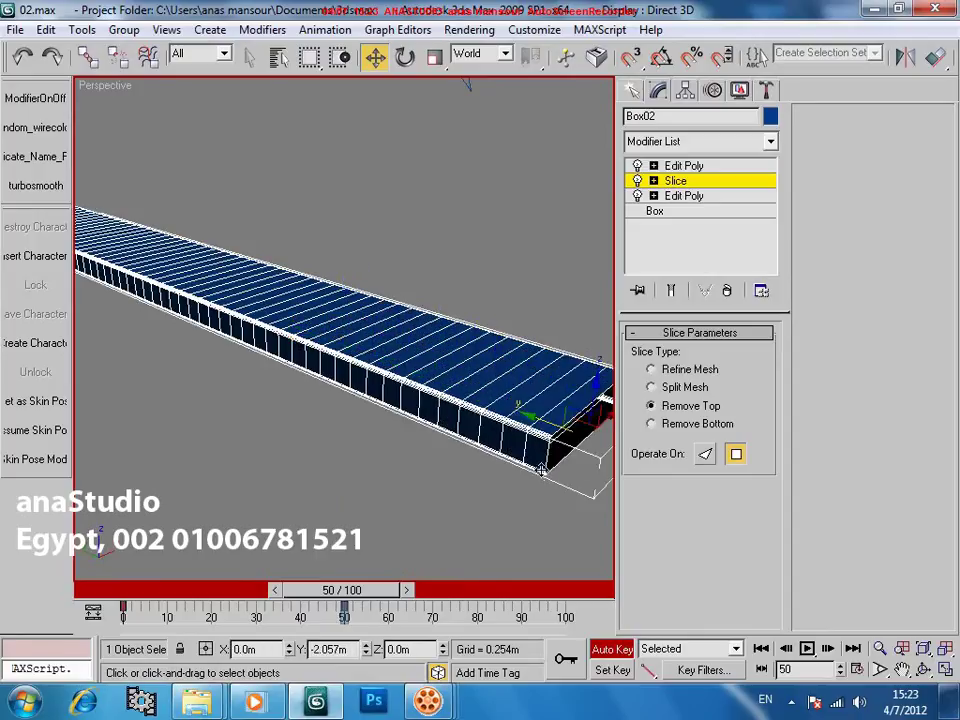
pyautogui.scroll(-4, 500, 466)
pyautogui.moveTo(484, 464); pyautogui.dragTo(360, 396, button='middle')
pyautogui.scroll(3, 262, 335)
pyautogui.moveTo(230, 290); pyautogui.dragTo(276, 327)
pyautogui.scroll(3, 329, 346)
pyautogui.scroll(-1, 329, 346)
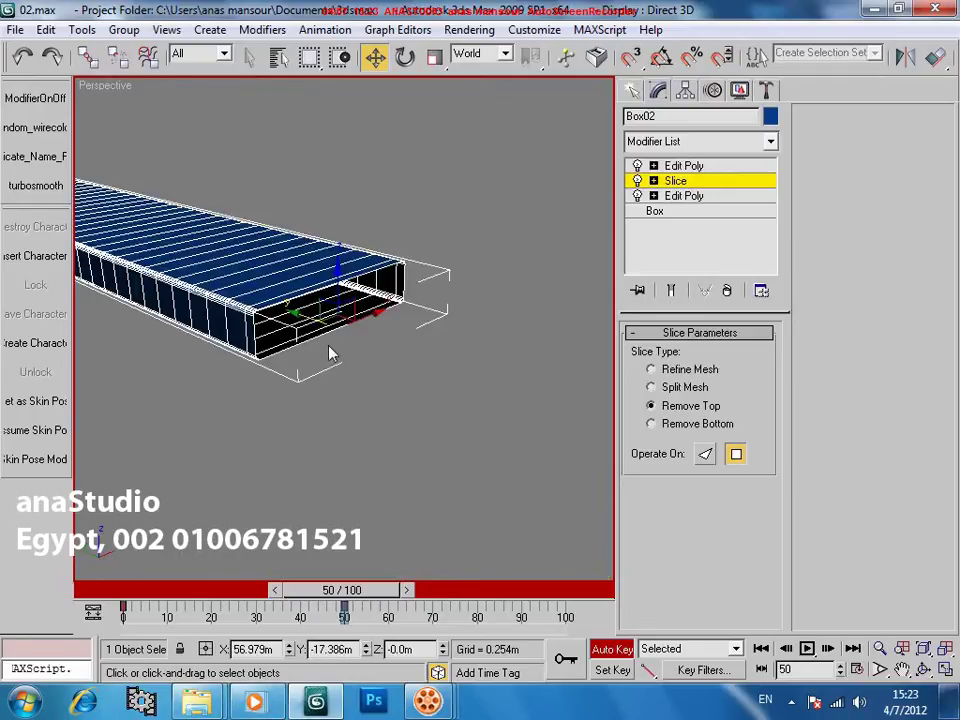
pyautogui.hotkey('ctrl', 'z')
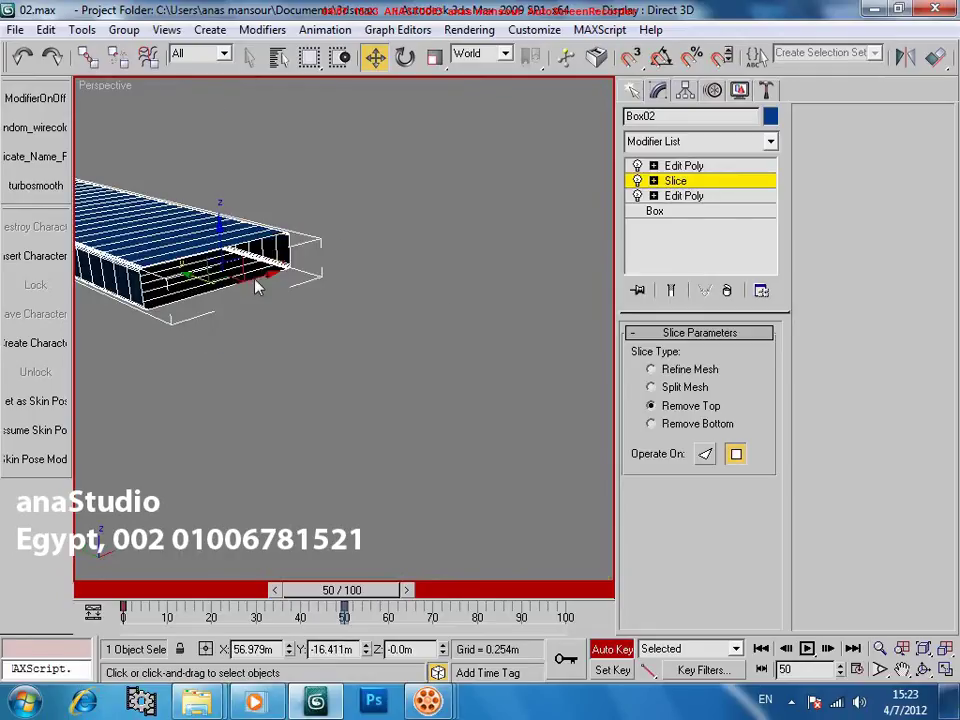
pyautogui.moveTo(199, 272); pyautogui.dragTo(313, 366)
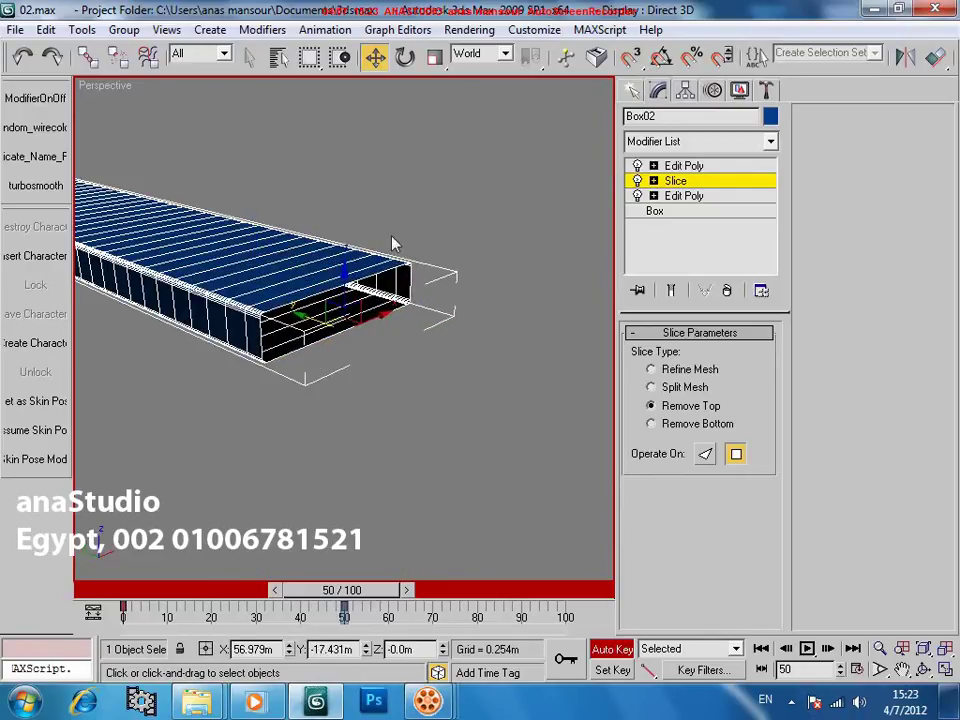
# Leave the slice plane level, turn off Auto Key and select the cut end's border in the top Edit Poly
pyautogui.click(714, 180)
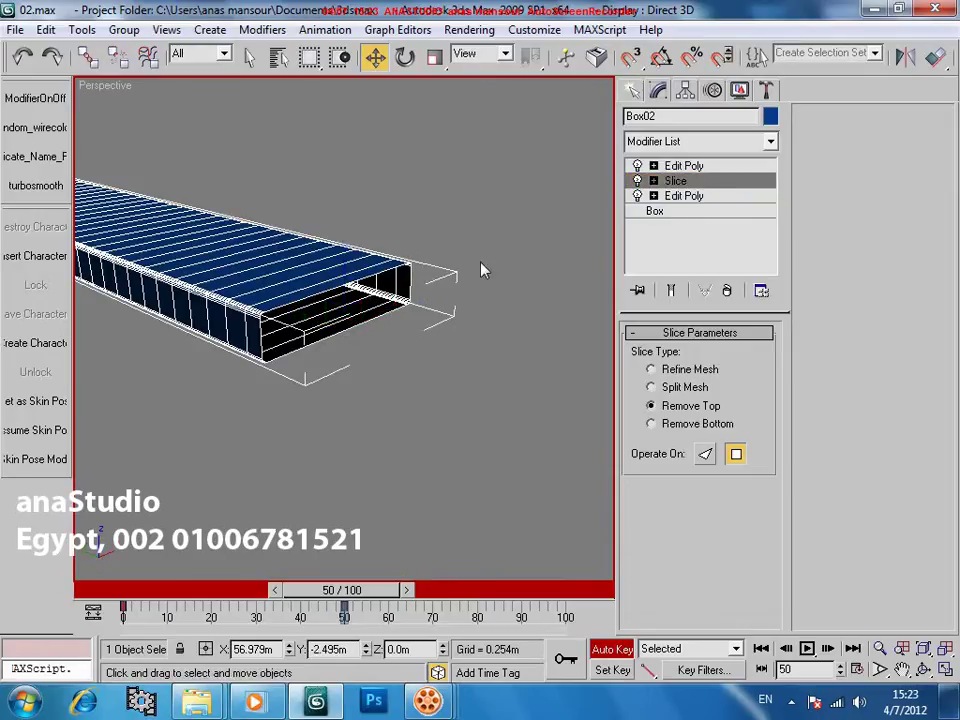
pyautogui.press('n')
pyautogui.click(706, 168)
pyautogui.click(872, 139)
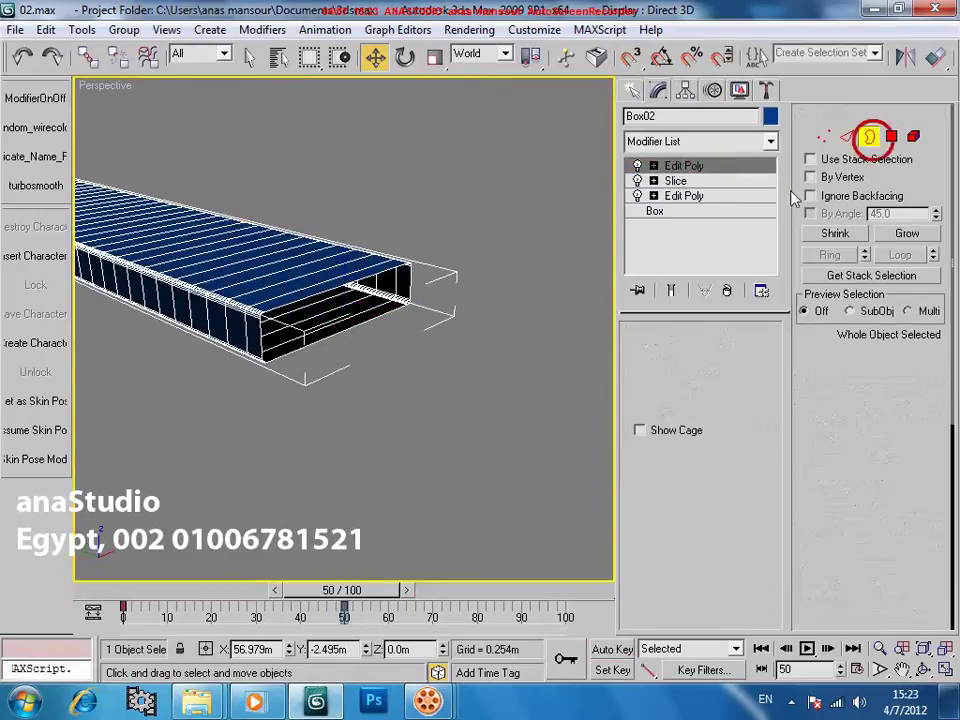
pyautogui.keyDown('alt'); pyautogui.moveTo(350, 329); pyautogui.dragTo(364, 309, button='middle'); pyautogui.keyUp('alt')
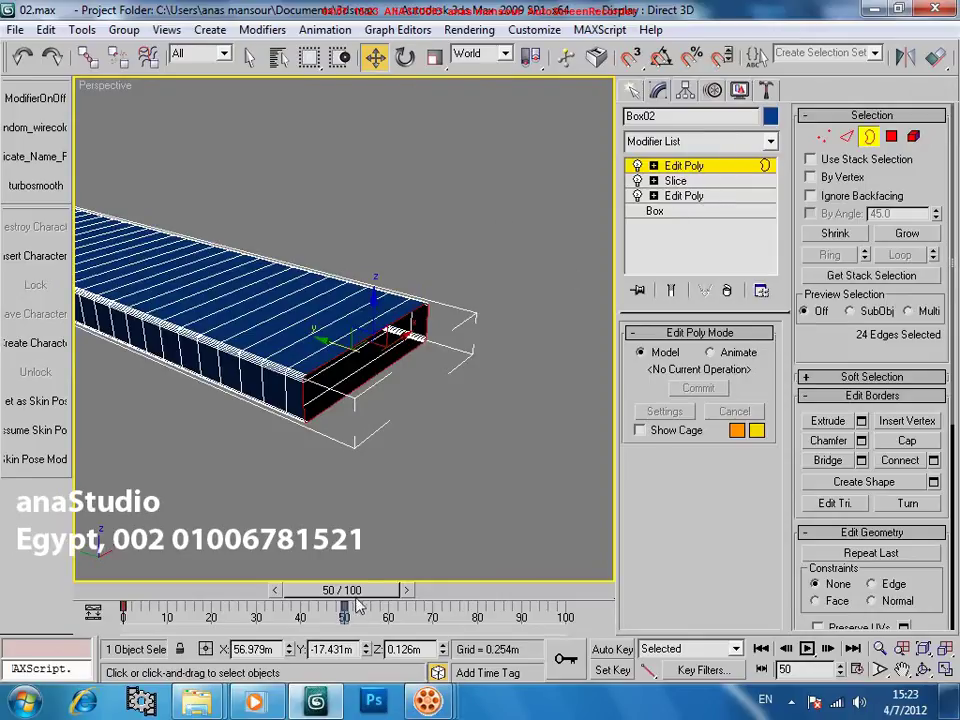
# Scrub the timeline between frames 50, 40 and 44 and examine the selected end border as the cut moves
pyautogui.moveTo(356, 598); pyautogui.dragTo(345, 598)
pyautogui.keyDown('alt'); pyautogui.moveTo(276, 421); pyautogui.dragTo(400, 474, button='middle'); pyautogui.keyUp('alt')
pyautogui.moveTo(358, 596); pyautogui.dragTo(332, 595)
pyautogui.keyDown('alt'); pyautogui.moveTo(362, 465); pyautogui.dragTo(222, 337, button='middle'); pyautogui.keyUp('alt')
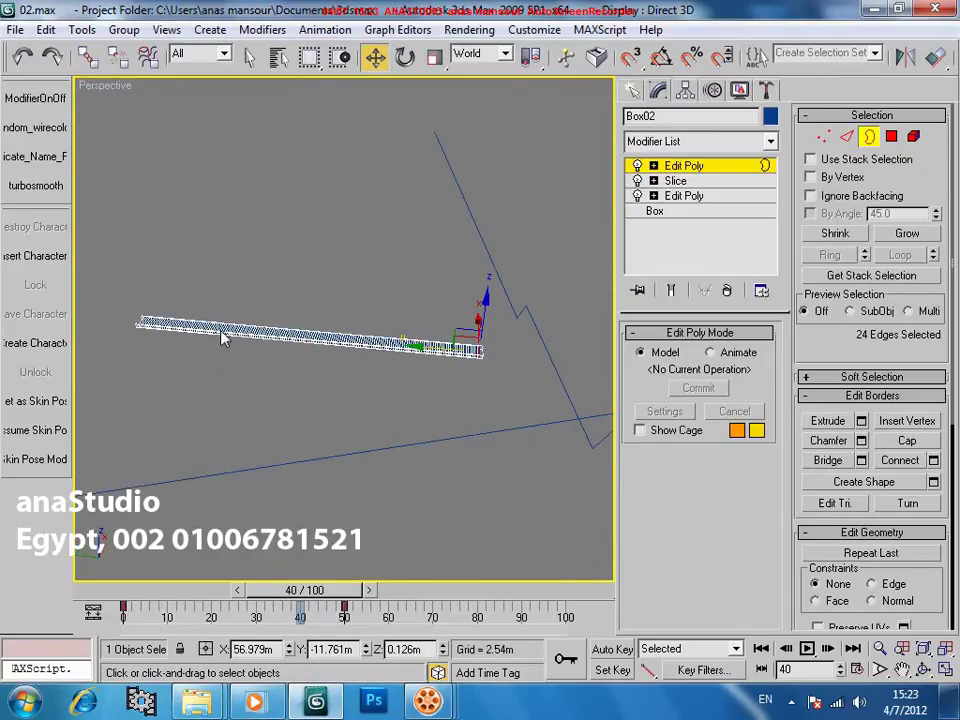
pyautogui.keyDown('alt'); pyautogui.moveTo(486, 398); pyautogui.dragTo(471, 386, button='middle'); pyautogui.keyUp('alt')
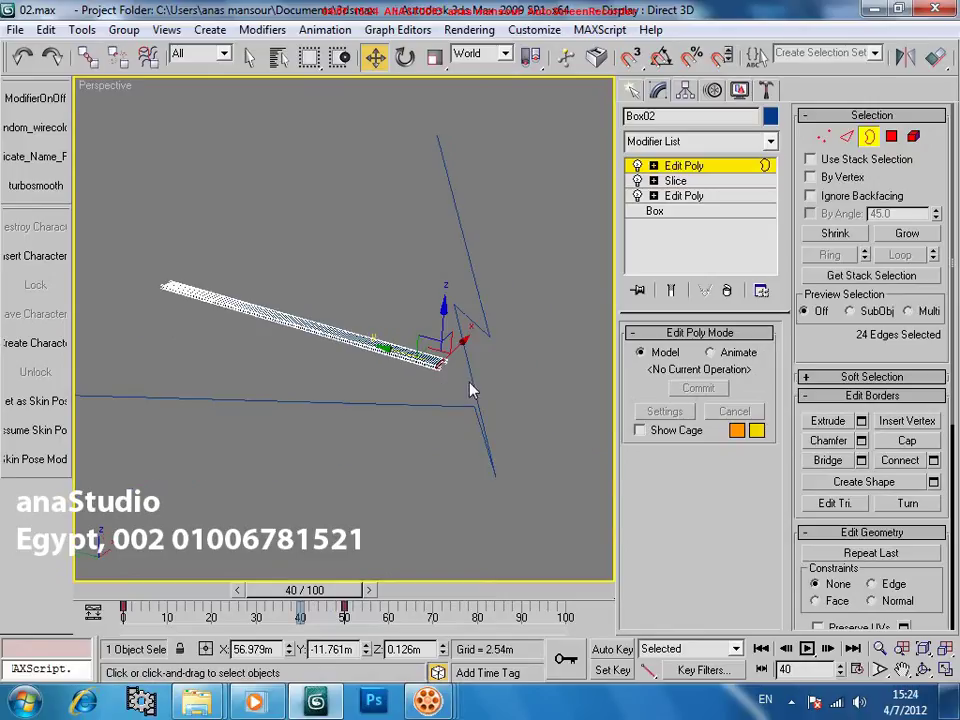
pyautogui.scroll(3, 471, 386)
pyautogui.moveTo(336, 590); pyautogui.dragTo(354, 590)
pyautogui.moveTo(439, 493); pyautogui.dragTo(330, 466, button='middle')
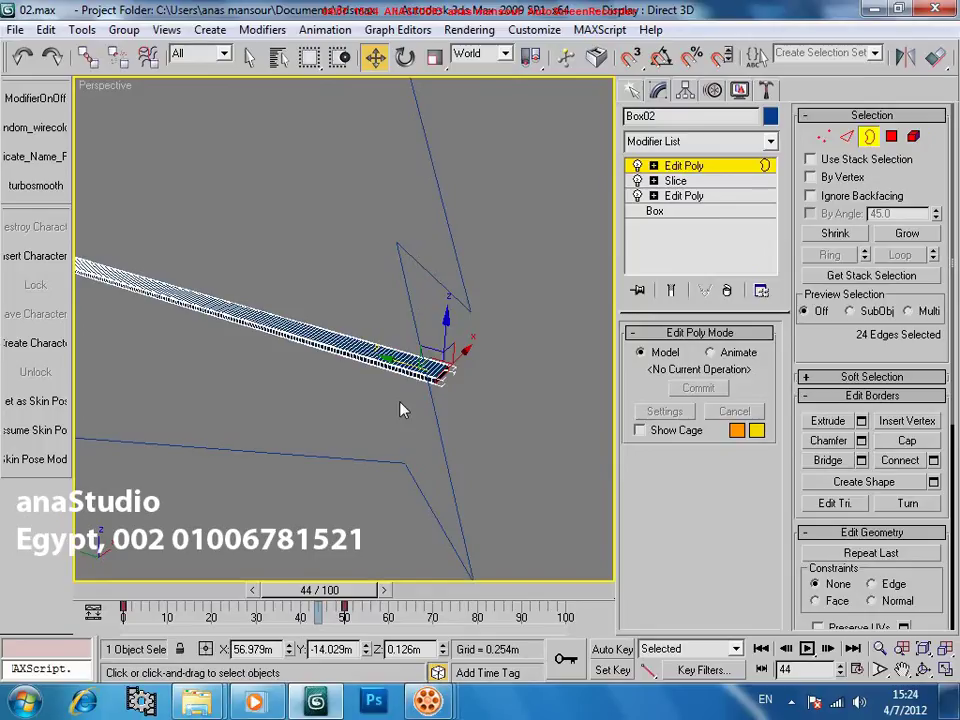
pyautogui.moveTo(406, 399); pyautogui.dragTo(369, 401, button='middle')
pyautogui.scroll(4, 391, 420)
pyautogui.moveTo(272, 386); pyautogui.dragTo(331, 381, button='middle')
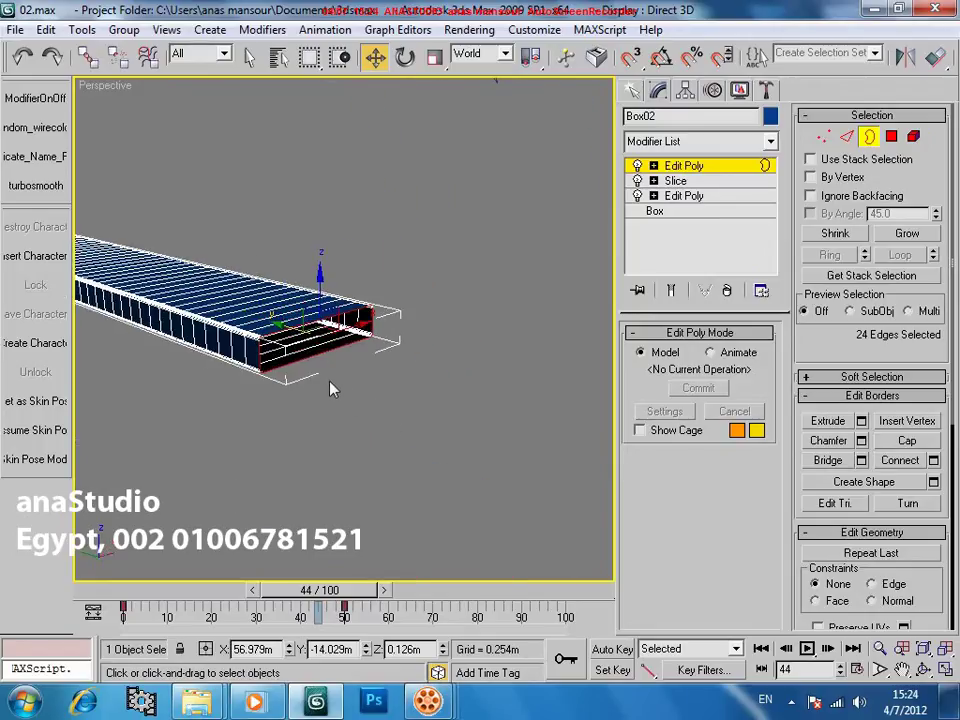
pyautogui.keyDown('alt'); pyautogui.moveTo(382, 470); pyautogui.dragTo(401, 419, button='middle'); pyautogui.keyUp('alt')
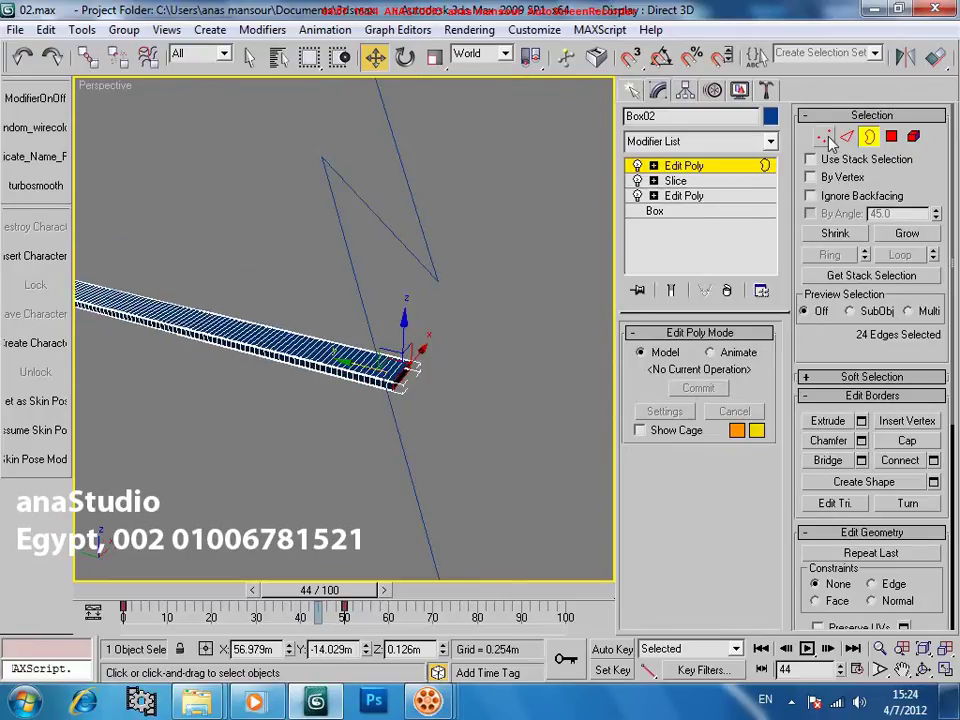
# Select all the strip's vertices and scrub from frame 44 to 48 to check how the vertex selection changes
pyautogui.click(824, 138)
pyautogui.keyDown('alt'); pyautogui.moveTo(443, 325); pyautogui.dragTo(430, 331, button='middle'); pyautogui.keyUp('alt')
pyautogui.scroll(-4, 282, 306)
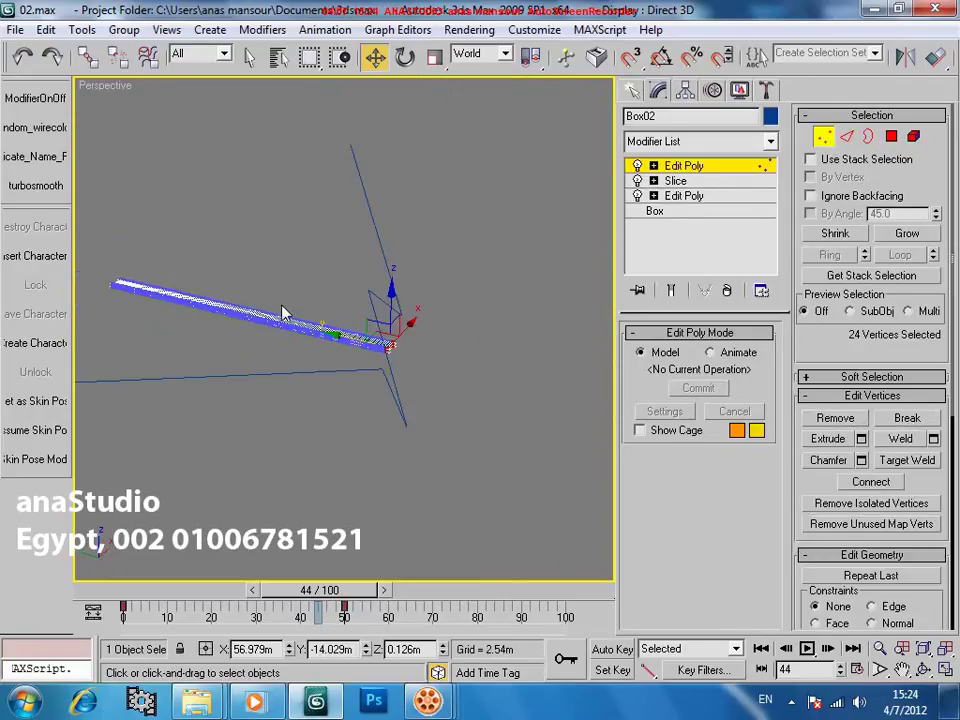
pyautogui.moveTo(338, 342); pyautogui.dragTo(376, 344, button='middle')
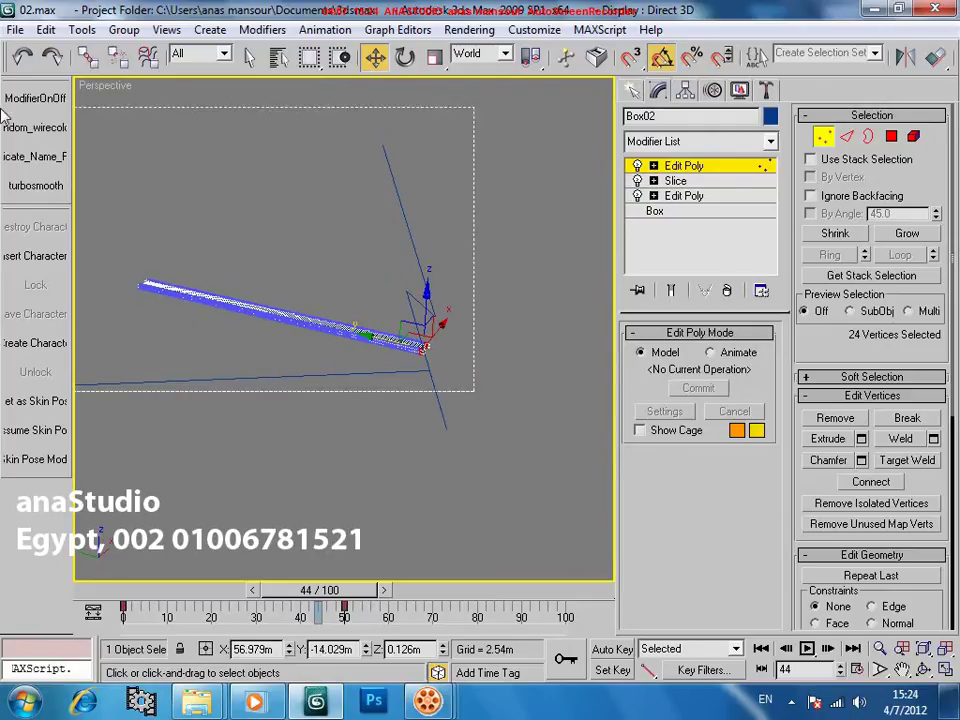
pyautogui.moveTo(1, 108); pyautogui.dragTo(2, 109)
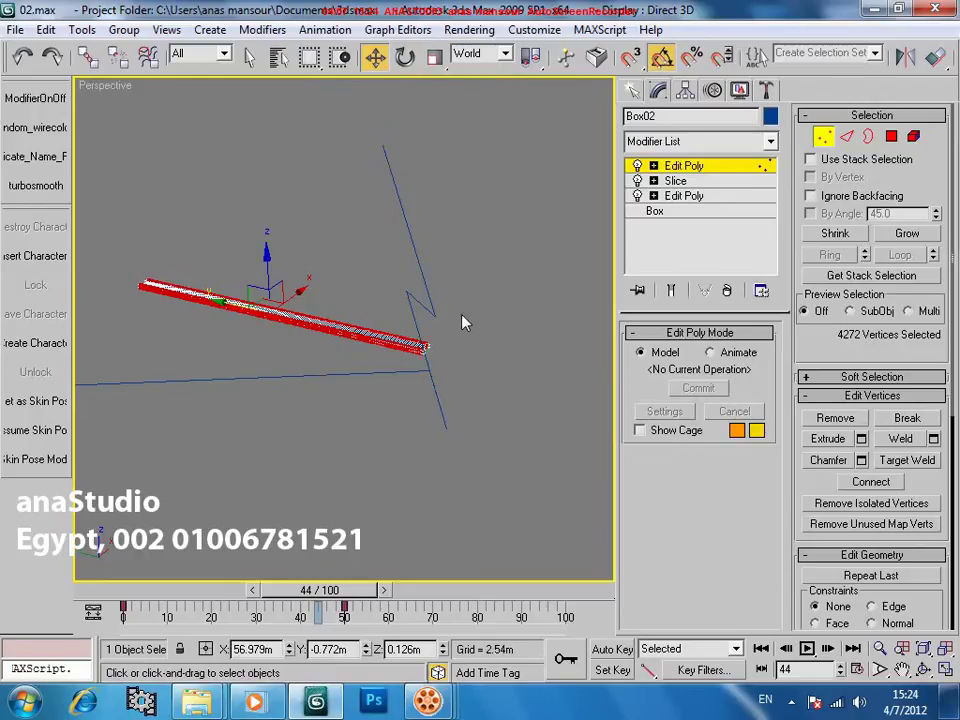
pyautogui.moveTo(437, 418); pyautogui.dragTo(420, 413, button='middle')
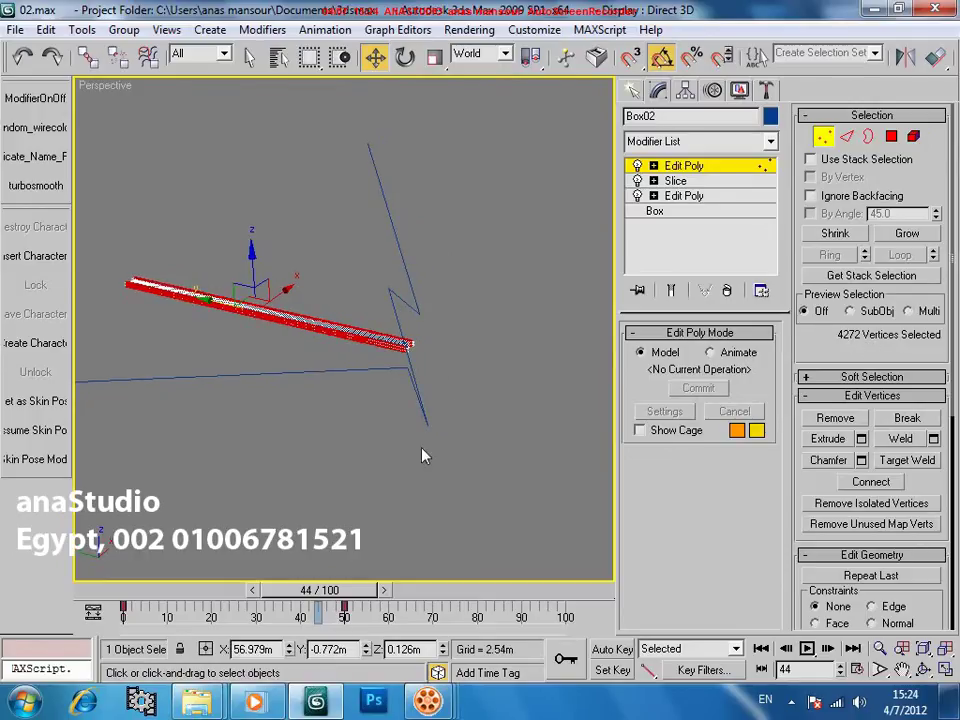
pyautogui.moveTo(340, 592); pyautogui.dragTo(356, 592)
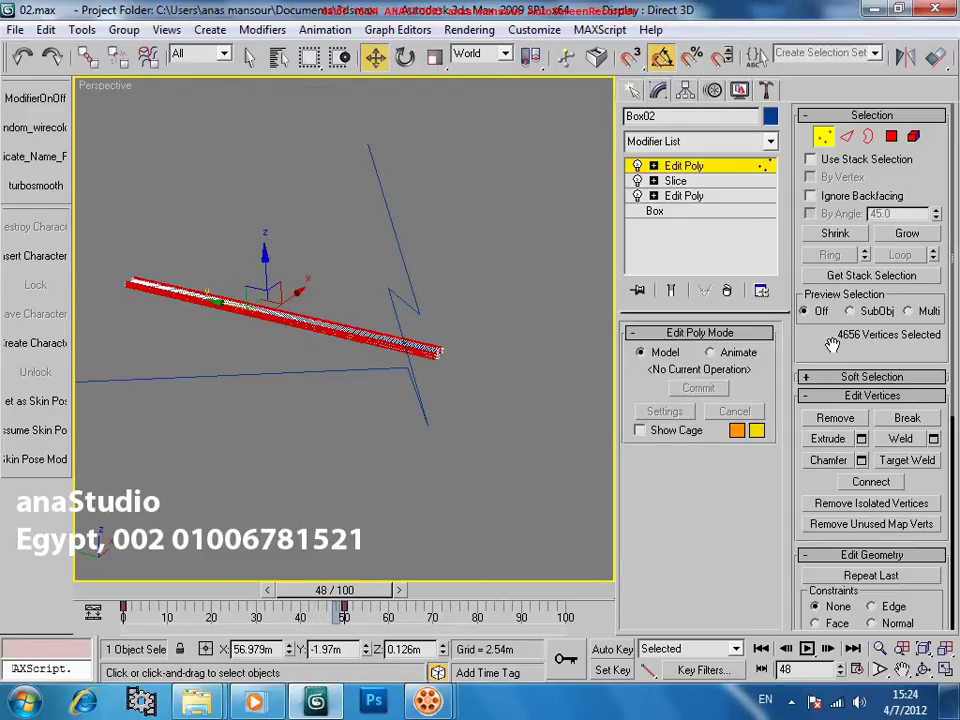
# Return to the Border level and examine the selected end border at frames 48 and 45
pyautogui.click(700, 171)
pyautogui.click(869, 137)
pyautogui.moveTo(460, 398); pyautogui.dragTo(407, 380, button='middle')
pyautogui.press('z')
pyautogui.scroll(-3, 430, 385)
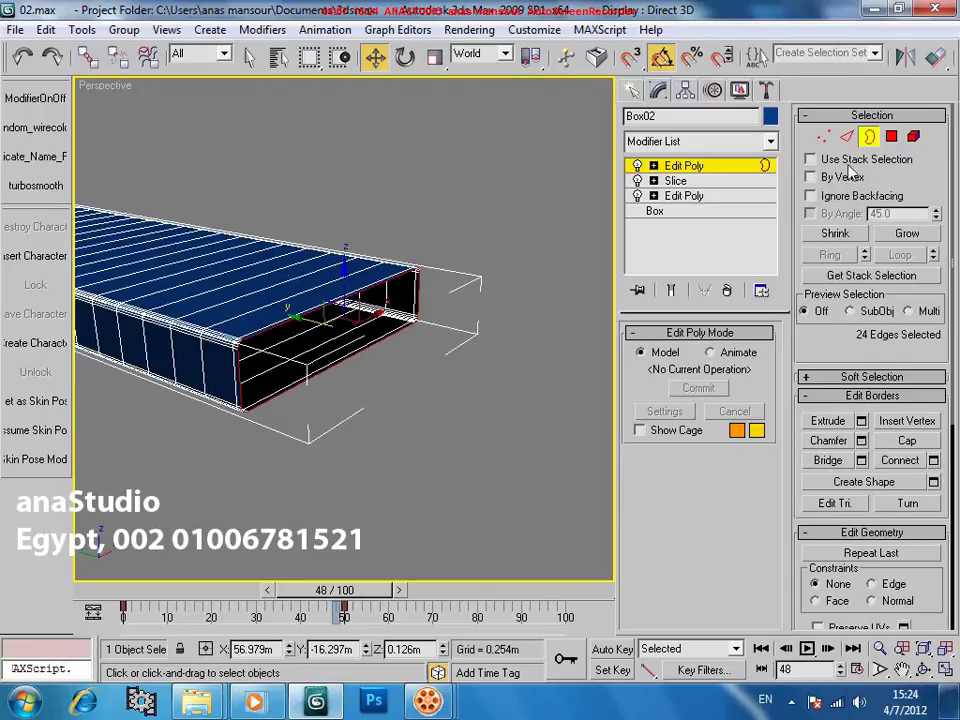
pyautogui.keyDown('alt'); pyautogui.moveTo(421, 408); pyautogui.dragTo(325, 402, button='middle'); pyautogui.keyUp('alt')
pyautogui.moveTo(363, 591); pyautogui.dragTo(350, 592)
pyautogui.press('z')
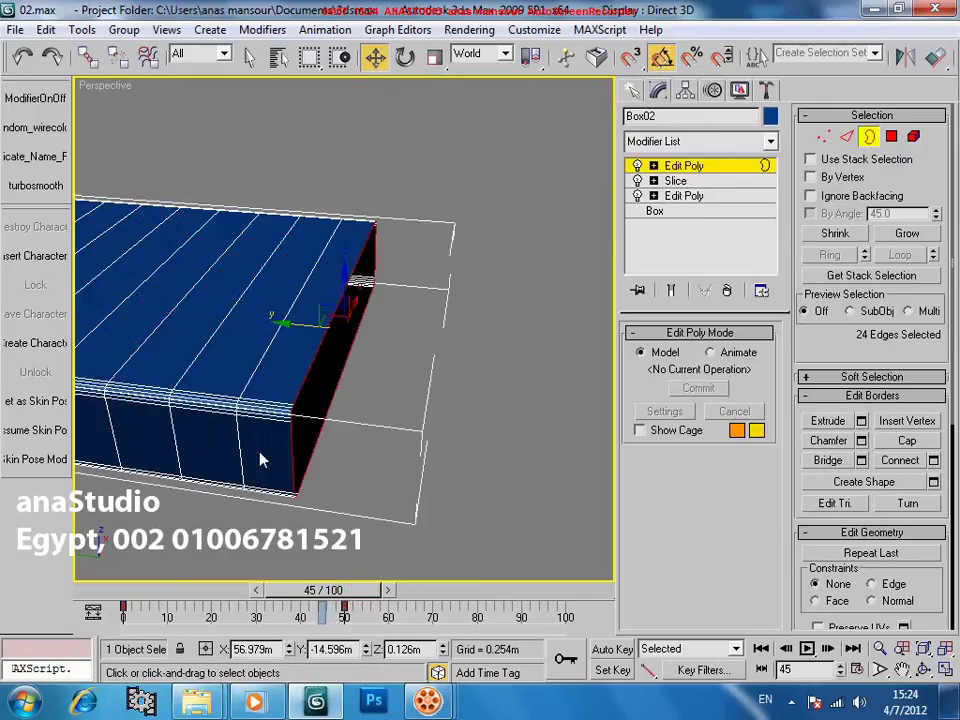
pyautogui.moveTo(262, 459); pyautogui.dragTo(369, 441, button='middle')
pyautogui.scroll(-6, 369, 441)
# Scrub the timeline back and forth to recheck the moving end border, finishing with a close view at frame 50
pyautogui.moveTo(348, 590); pyautogui.dragTo(318, 590)
pyautogui.moveTo(253, 463); pyautogui.dragTo(396, 437, button='middle')
pyautogui.press('z')
pyautogui.scroll(-8, 396, 444)
pyautogui.moveTo(304, 590); pyautogui.dragTo(362, 588)
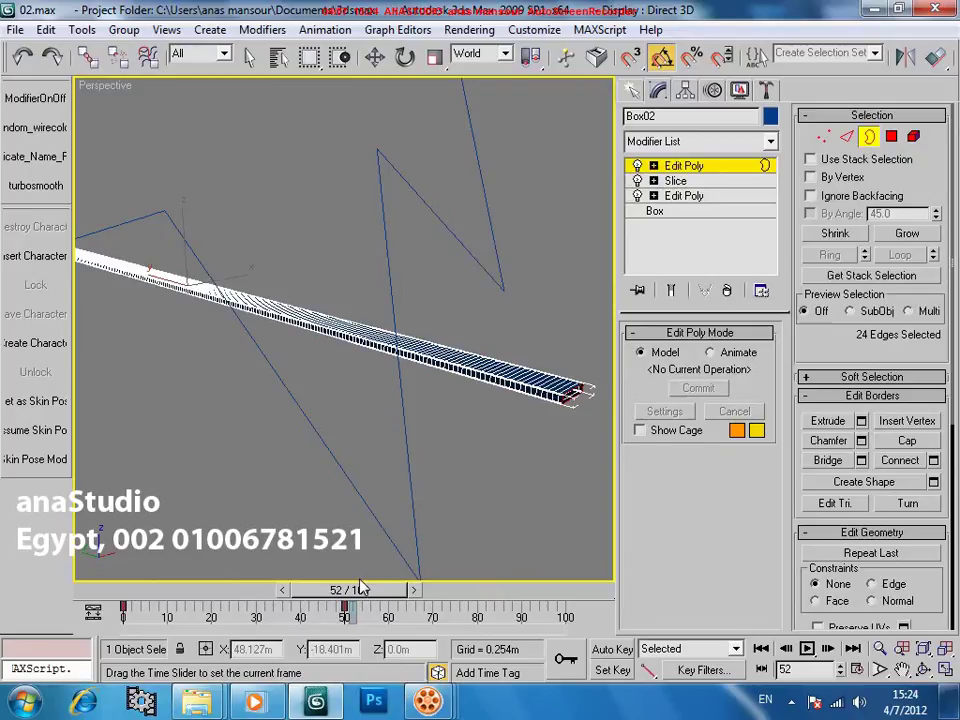
pyautogui.press('w')
pyautogui.press('z')
pyautogui.moveTo(424, 411)
pyautogui.keyDown('alt'); pyautogui.mouseDown(button='middle')
pyautogui.moveTo(390, 422)
pyautogui.moveTo(431, 434)
pyautogui.mouseUp(button='middle'); pyautogui.keyUp('alt')
pyautogui.keyDown('alt'); pyautogui.moveTo(328, 324); pyautogui.dragTo(388, 372, button='middle'); pyautogui.keyUp('alt')
pyautogui.scroll(4, 370, 317)
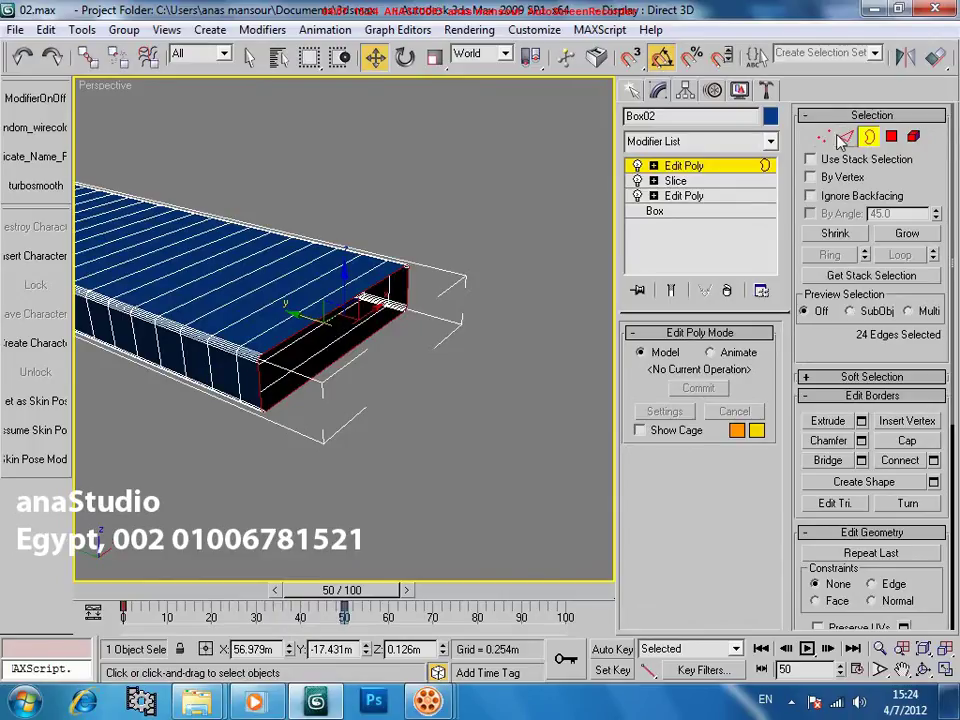
# Cancel the Extrude Edges settings and scale the end border outward in Local coordinates into a wider rim of new faces
pyautogui.click(861, 421)
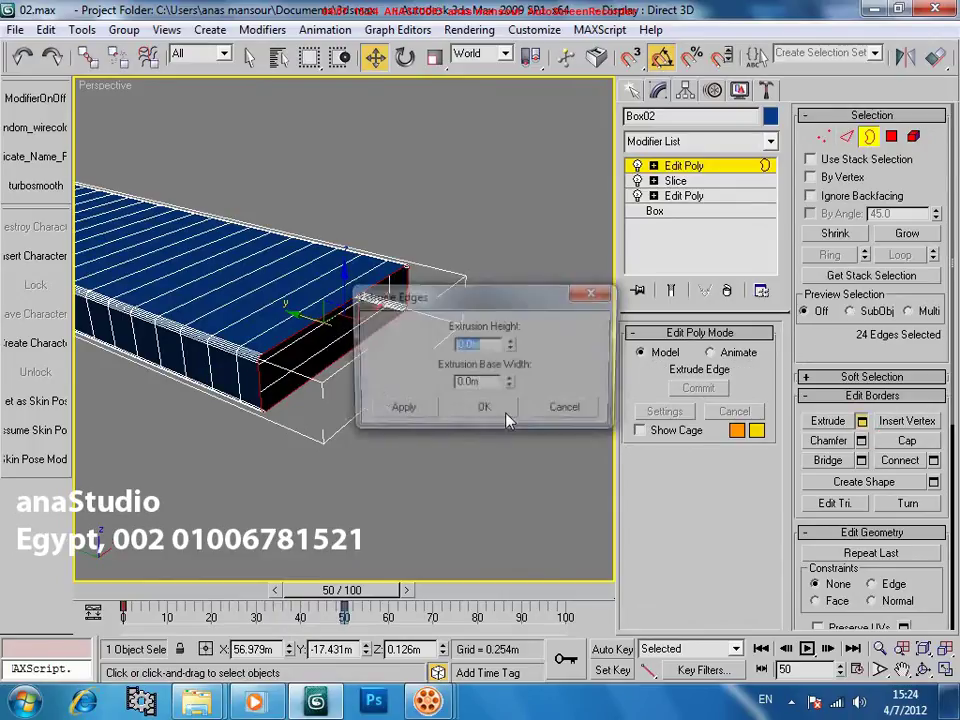
pyautogui.click(579, 418)
pyautogui.press('r')
pyautogui.keyDown('alt'); pyautogui.moveTo(334, 357); pyautogui.dragTo(247, 295, button='middle'); pyautogui.keyUp('alt')
pyautogui.rightClick(310, 308)
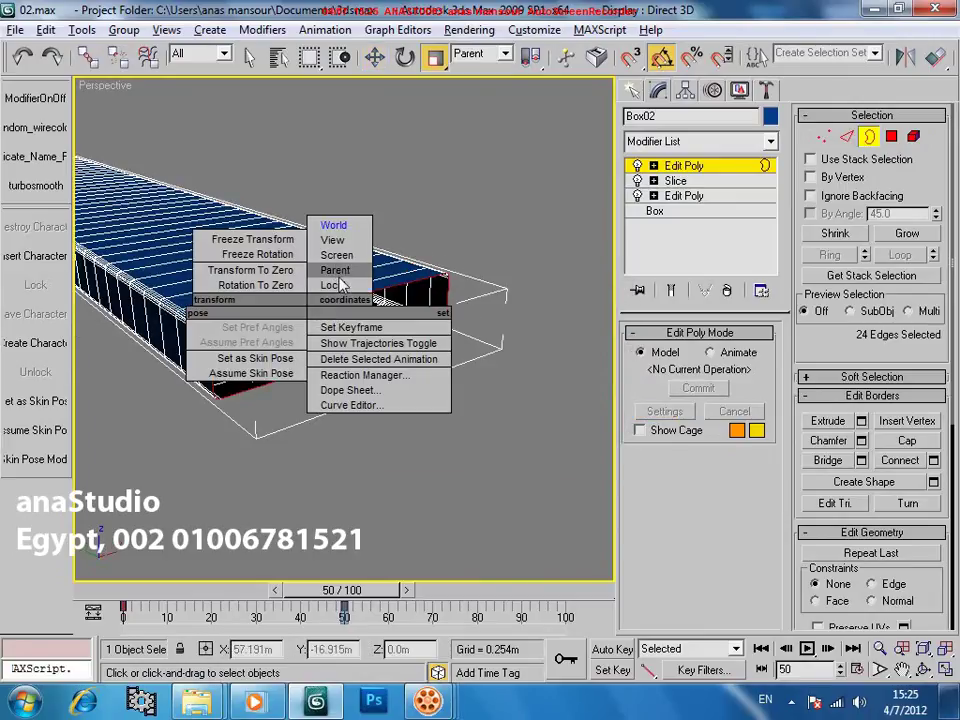
pyautogui.click(350, 287)
pyautogui.moveTo(342, 341)
pyautogui.keyDown('alt'); pyautogui.mouseDown(button='middle')
pyautogui.moveTo(328, 312)
pyautogui.moveTo(338, 334)
pyautogui.mouseUp(button='middle'); pyautogui.keyUp('alt')
pyautogui.moveTo(338, 332); pyautogui.dragTo(334, 277)
pyautogui.keyDown('alt'); pyautogui.moveTo(336, 286); pyautogui.dragTo(324, 272, button='middle'); pyautogui.keyUp('alt')
pyautogui.moveTo(364, 298); pyautogui.dragTo(364, 276)
pyautogui.keyDown('alt'); pyautogui.moveTo(358, 382); pyautogui.dragTo(396, 409, button='middle'); pyautogui.keyUp('alt')
pyautogui.scroll(-5, 367, 411)
pyautogui.press('w')
pyautogui.scroll(5, 390, 445)
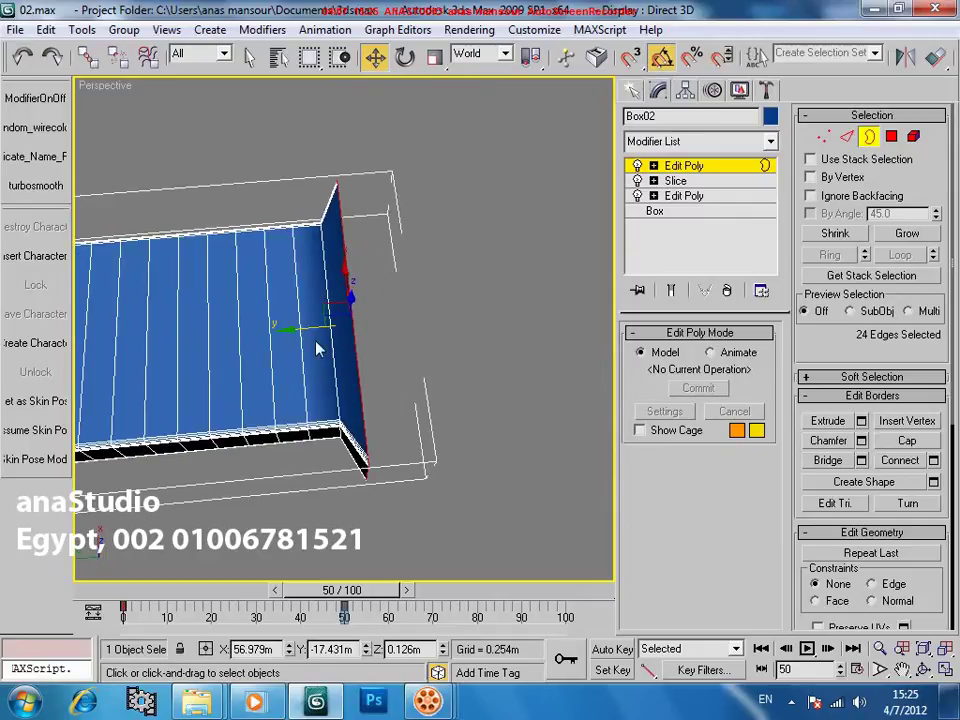
# Pull the widened end border forward along the strip's length into new faces, making a short shoulder and the arrowhead's body
pyautogui.moveTo(303, 328); pyautogui.dragTo(321, 329)
pyautogui.keyDown('alt'); pyautogui.moveTo(336, 331); pyautogui.dragTo(333, 358, button='middle'); pyautogui.keyUp('alt')
pyautogui.moveTo(321, 343); pyautogui.dragTo(543, 391)
pyautogui.moveTo(419, 423); pyautogui.dragTo(344, 290, button='middle')
# Scale the front border down almost to a point to form the arrowhead's tip, and hide the edge display
pyautogui.press('r')
pyautogui.moveTo(316, 384); pyautogui.dragTo(577, 376)
pyautogui.scroll(1, 389, 321)
pyautogui.keyDown('alt'); pyautogui.moveTo(389, 321); pyautogui.dragTo(314, 306, button='middle'); pyautogui.keyUp('alt')
pyautogui.moveTo(377, 304); pyautogui.dragTo(369, 392)
pyautogui.moveTo(313, 380); pyautogui.dragTo(368, 387)
pyautogui.keyDown('alt'); pyautogui.moveTo(368, 387); pyautogui.dragTo(347, 392, button='middle'); pyautogui.keyUp('alt')
pyautogui.scroll(-2, 347, 392)
pyautogui.press('F4')
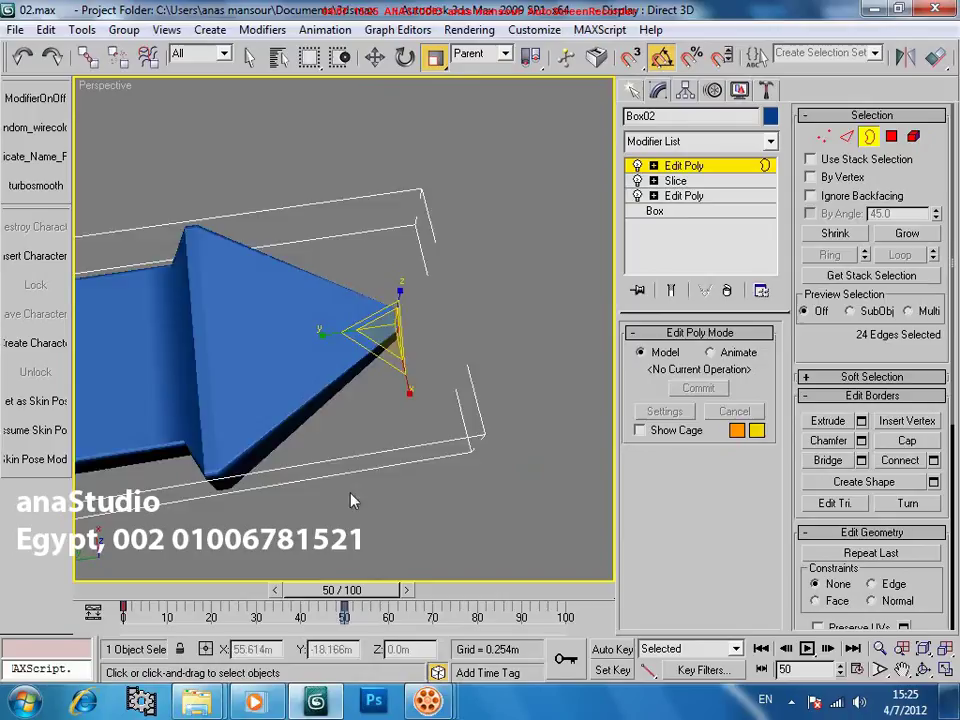
# Leave the Border level and scrub the timeline forward to check how the new arrowhead behaves on the strip
pyautogui.scroll(-3, 350, 493)
pyautogui.click(706, 166)
pyautogui.moveTo(381, 592); pyautogui.dragTo(422, 592)
pyautogui.moveTo(352, 394); pyautogui.dragTo(422, 362, button='middle')
pyautogui.scroll(-5, 357, 494)
pyautogui.moveTo(335, 440); pyautogui.dragTo(406, 406, button='middle')
pyautogui.scroll(-2, 406, 406)
pyautogui.scroll(5, 406, 406)
pyautogui.moveTo(444, 332); pyautogui.dragTo(282, 397, button='middle')
pyautogui.scroll(3, 400, 350)
# Show edged faces and scrub back to frame 38 to inspect the arrowhead's shoulder
pyautogui.press('q')
pyautogui.moveTo(491, 304); pyautogui.dragTo(350, 370, button='middle')
pyautogui.press('F4')
pyautogui.moveTo(404, 596); pyautogui.dragTo(308, 600)
pyautogui.press('z')
pyautogui.scroll(4, 536, 323)
pyautogui.moveTo(537, 330)
pyautogui.keyDown('alt'); pyautogui.mouseDown(button='middle')
pyautogui.moveTo(450, 353)
pyautogui.moveTo(510, 332)
pyautogui.moveTo(456, 345)
pyautogui.moveTo(548, 341)
pyautogui.mouseUp(button='middle'); pyautogui.keyUp('alt')
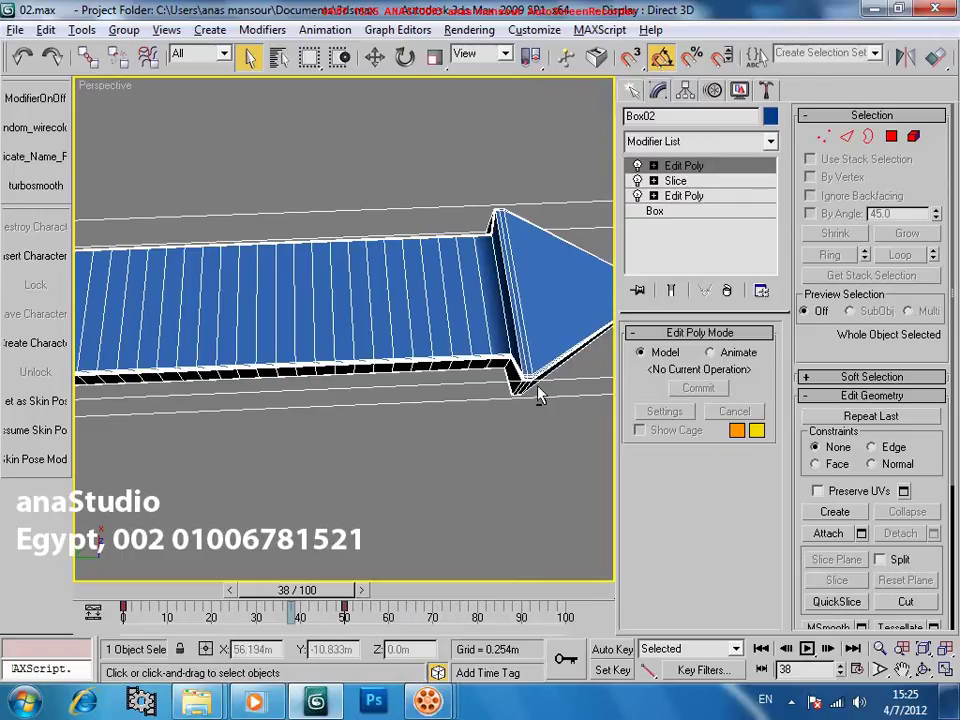
# Enter the Vertex level and frame the arrowhead in a maximised wireframe Top viewport
pyautogui.keyDown('alt'); pyautogui.moveTo(541, 391); pyautogui.dragTo(536, 397, button='middle'); pyautogui.keyUp('alt')
pyautogui.keyDown('alt'); pyautogui.moveTo(470, 260); pyautogui.dragTo(536, 232, button='middle'); pyautogui.keyUp('alt')
pyautogui.press('1')
pyautogui.hotkey('alt', 'w')
pyautogui.rightClick(200, 159)
pyautogui.hotkey('alt', 'w')
pyautogui.press('z')
pyautogui.press('F3')
pyautogui.scroll(5, 345, 500)
pyautogui.moveTo(290, 560); pyautogui.dragTo(345, 366, button='middle')
# Select the shoulder vertices on both sides of the arrowhead, move them about 0.038 m back along Y, and leave the Vertex level
pyautogui.press('g')
pyautogui.scroll(5, 345, 366)
pyautogui.moveTo(467, 425); pyautogui.dragTo(370, 399, button='middle')
pyautogui.press('F3')
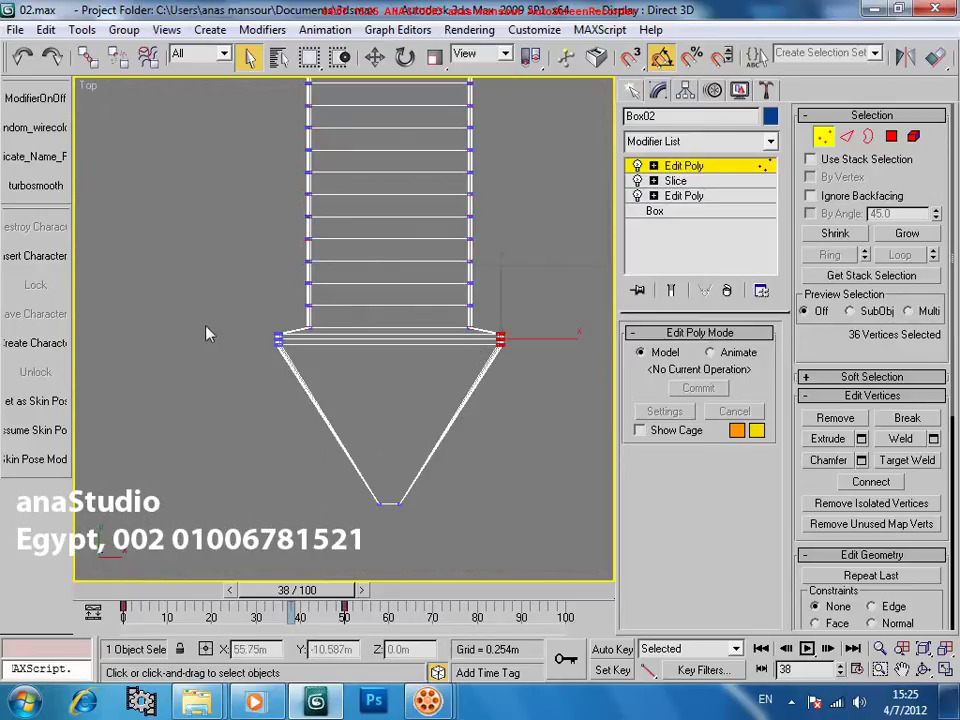
pyautogui.keyDown('ctrl'); pyautogui.moveTo(291, 361); pyautogui.dragTo(311, 363); pyautogui.keyUp('ctrl')
pyautogui.press('w')
pyautogui.press('F3')
pyautogui.moveTo(389, 301); pyautogui.dragTo(387, 295)
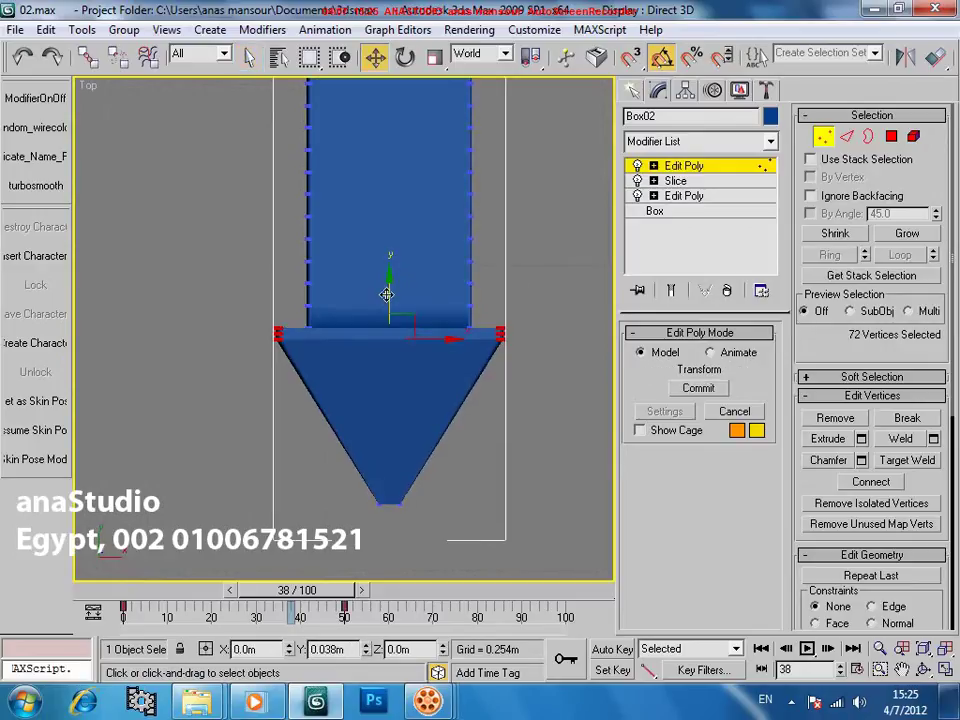
pyautogui.press('F3')
pyautogui.press('1')
pyautogui.press('F3')
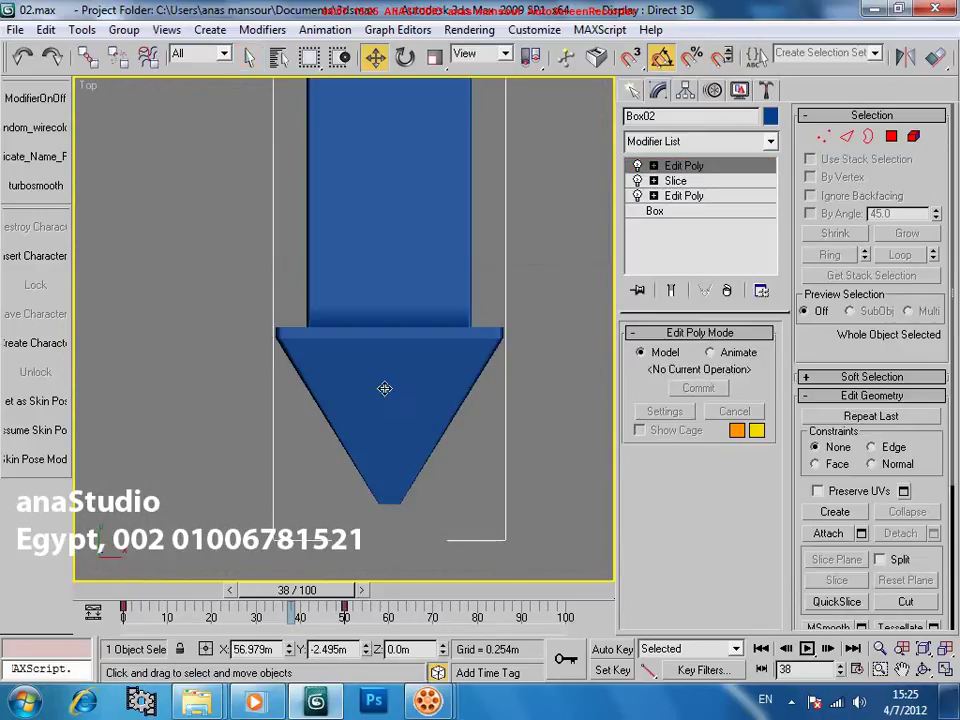
# Step the animation back from frame 38 to 34 and forward again to check the arrowhead from above
pyautogui.moveTo(388, 386); pyautogui.dragTo(373, 432, button='middle')
pyautogui.press(',')
pyautogui.press(',')
pyautogui.press(',')
pyautogui.moveTo(421, 322); pyautogui.dragTo(410, 444, button='middle')
pyautogui.press(',')
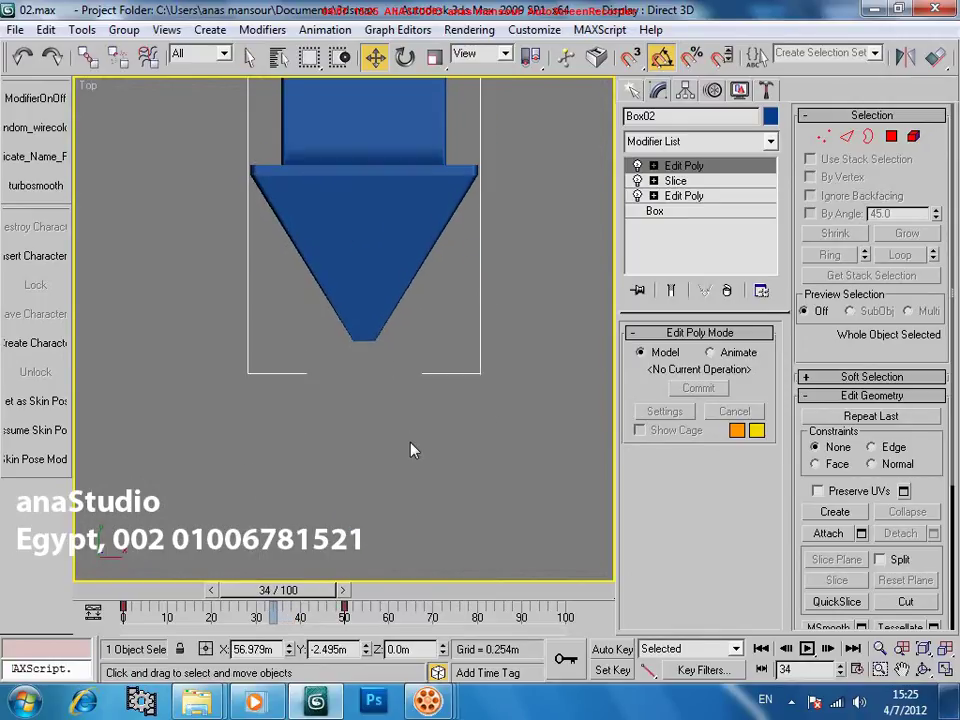
pyautogui.press('.')
pyautogui.press('.')
pyautogui.press('.')
pyautogui.press('.')
# Return to the maximised Perspective viewport and examine the arrowhead with edged faces on and off
pyautogui.hotkey('alt', 'w')
pyautogui.rightClick(525, 431)
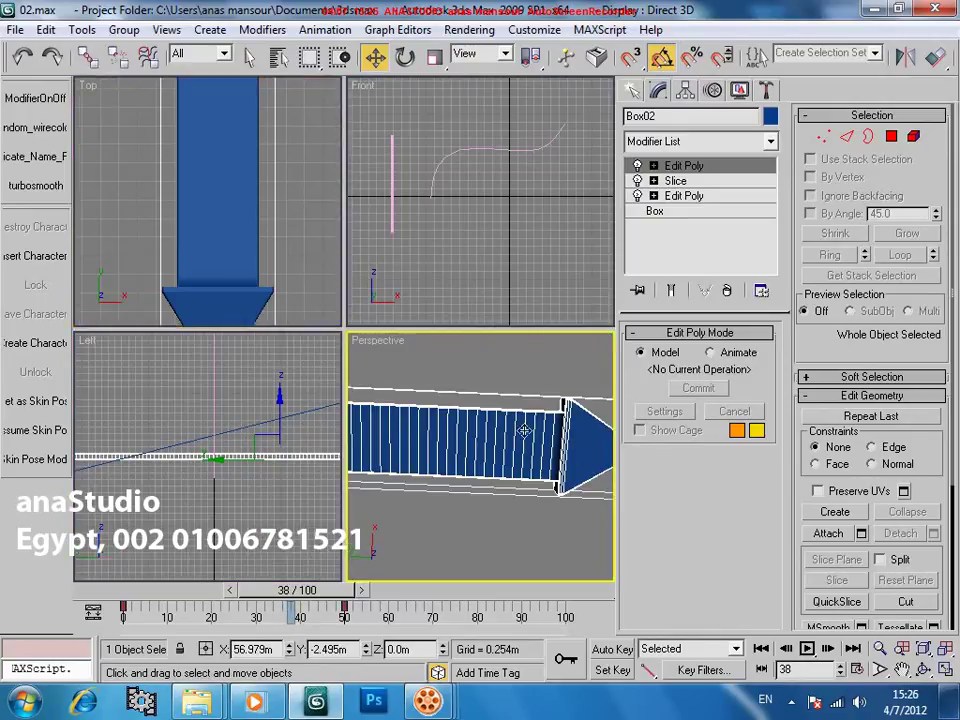
pyautogui.hotkey('alt', 'w')
pyautogui.scroll(-4, 506, 345)
pyautogui.scroll(6, 446, 324)
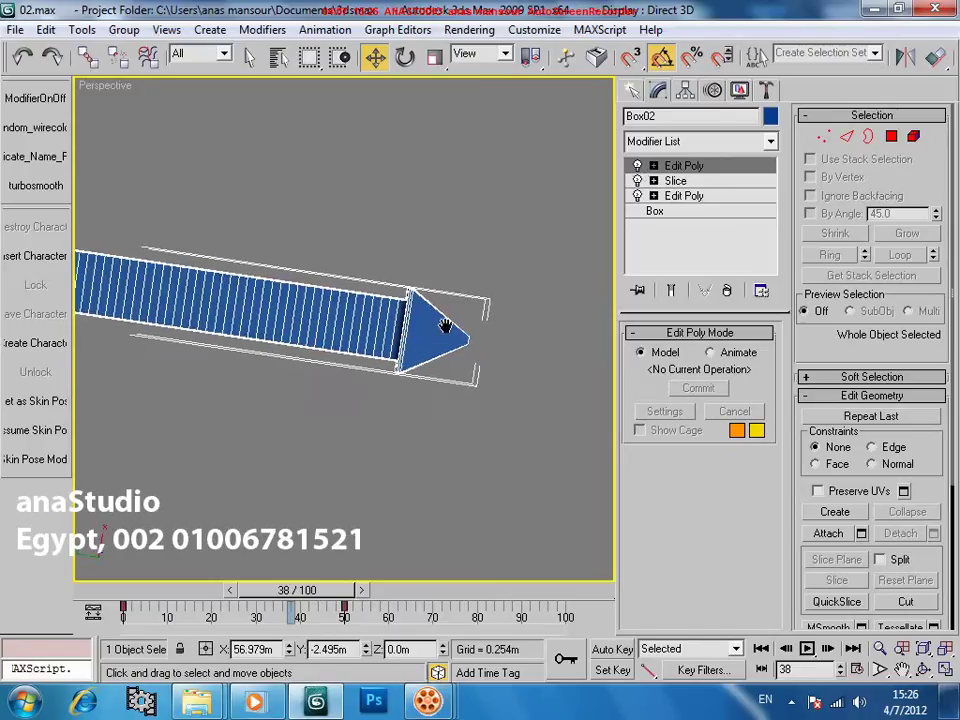
pyautogui.press('F4')
pyautogui.moveTo(446, 304)
pyautogui.keyDown('alt'); pyautogui.mouseDown(button='middle')
pyautogui.moveTo(489, 217)
pyautogui.moveTo(448, 309)
pyautogui.mouseUp(button='middle'); pyautogui.keyUp('alt')
pyautogui.press('F4')
pyautogui.press('F4')
pyautogui.press('F4')
pyautogui.press('F4')
pyautogui.keyDown('alt'); pyautogui.moveTo(445, 333); pyautogui.dragTo(424, 339, button='middle'); pyautogui.keyUp('alt')
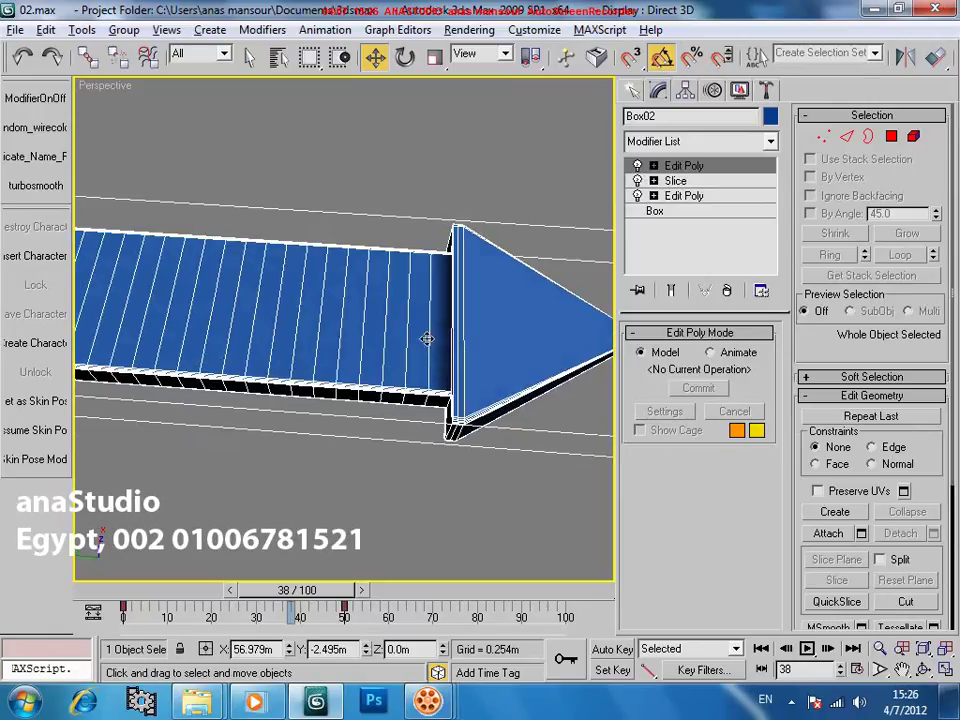
pyautogui.press('F4')
pyautogui.scroll(-4, 430, 332)
# Cancel opening another file and save the scene as 03.max
pyautogui.press('q')
pyautogui.hotkey('ctrl', 'o')
pyautogui.click(585, 410)
pyautogui.click(16, 30)
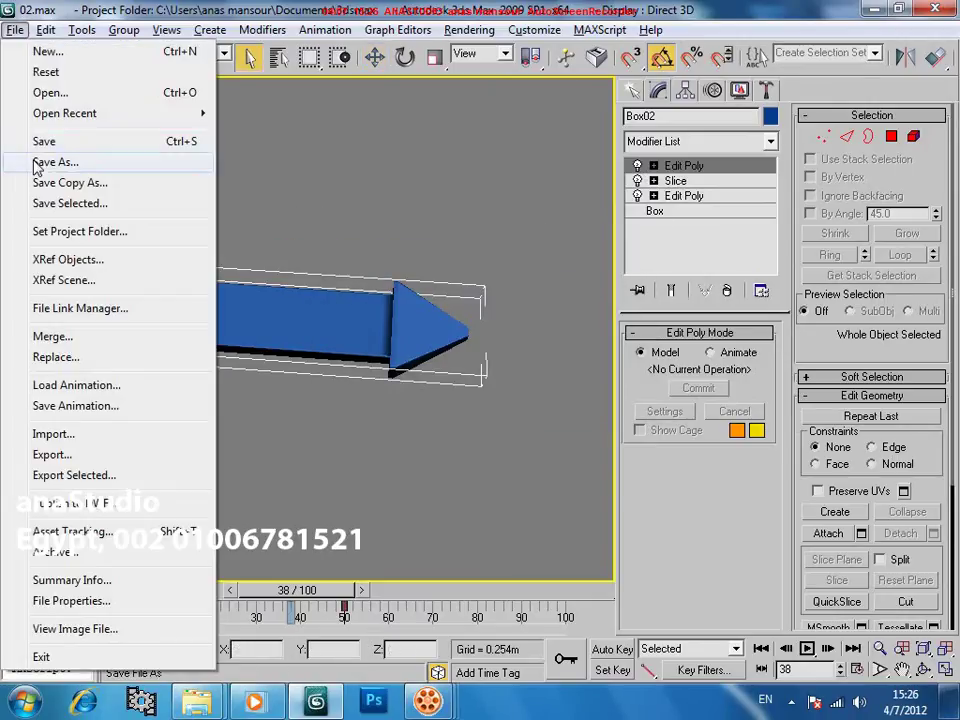
pyautogui.click(40, 162)
pyautogui.click(709, 629)
# Scrub the timeline from frame 38 down to 18 and up to 53 to review the arrow's growth beside the zigzag line
pyautogui.moveTo(415, 340); pyautogui.dragTo(345, 325, button='middle')
pyautogui.press('F4')
pyautogui.scroll(1, 363, 356)
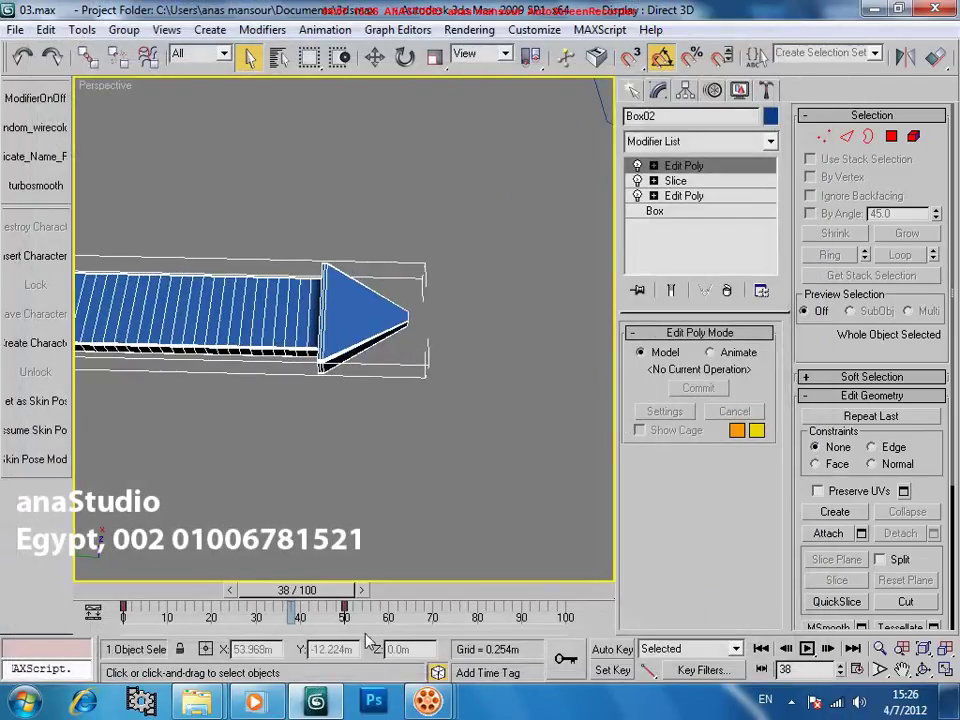
pyautogui.press('F4')
pyautogui.moveTo(313, 593); pyautogui.dragTo(279, 595)
pyautogui.scroll(-4, 394, 466)
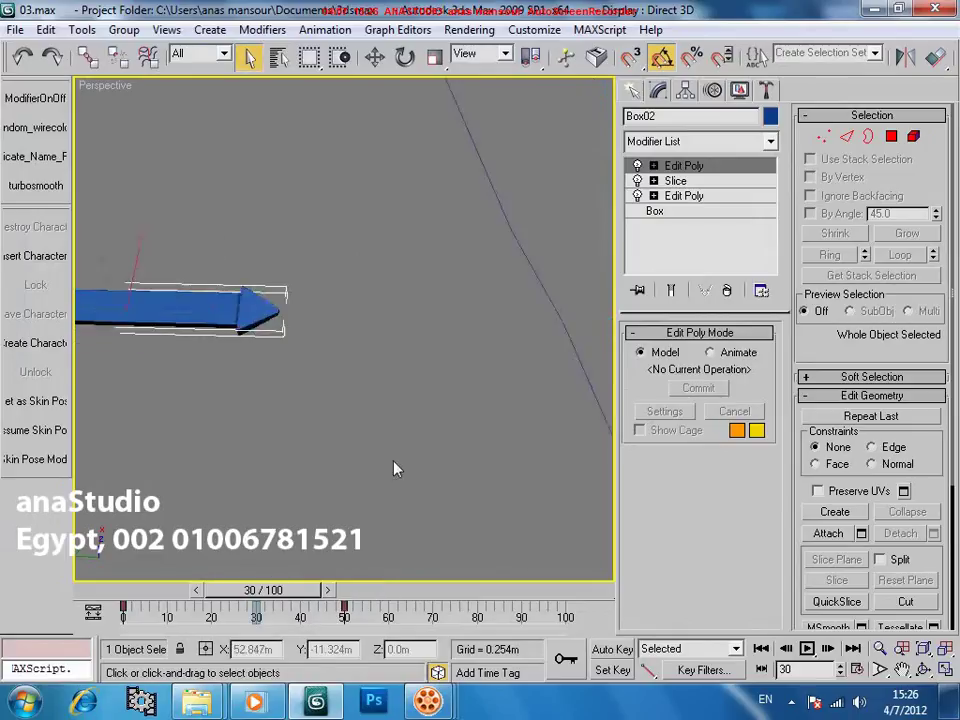
pyautogui.keyDown('alt'); pyautogui.moveTo(334, 492); pyautogui.dragTo(405, 453, button='middle'); pyautogui.keyUp('alt')
pyautogui.scroll(-1, 405, 453)
pyautogui.moveTo(283, 600); pyautogui.dragTo(250, 570)
pyautogui.keyDown('alt'); pyautogui.moveTo(415, 385); pyautogui.dragTo(334, 386, button='middle'); pyautogui.keyUp('alt')
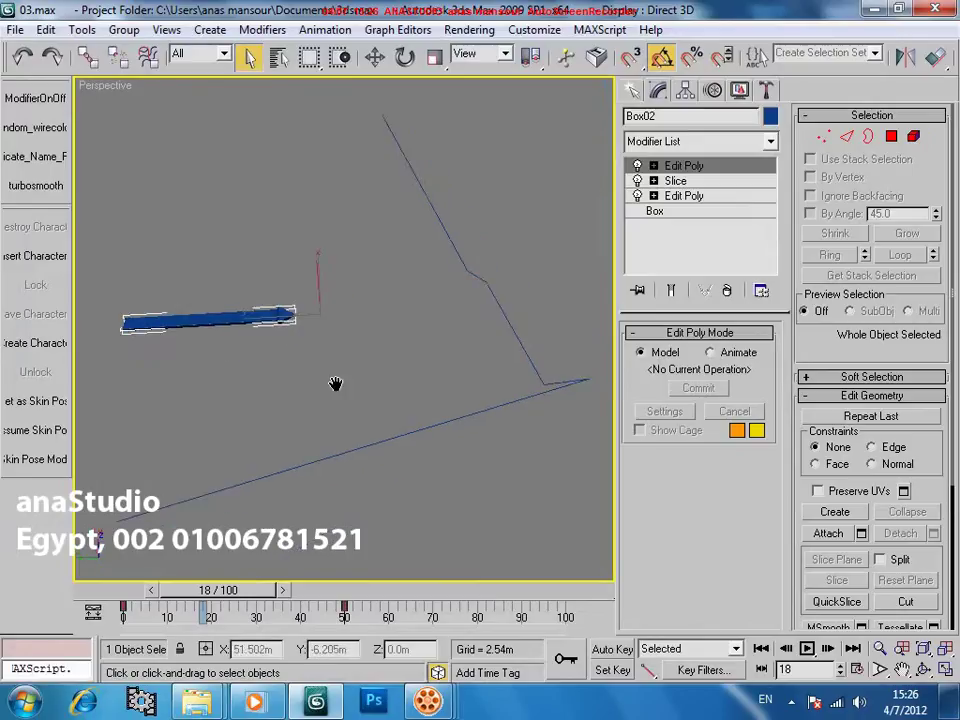
pyautogui.moveTo(224, 589); pyautogui.dragTo(376, 588)
pyautogui.keyDown('alt'); pyautogui.moveTo(455, 390); pyautogui.dragTo(406, 388, button='middle'); pyautogui.keyUp('alt')
pyautogui.moveTo(540, 295); pyautogui.dragTo(548, 243, button='middle')
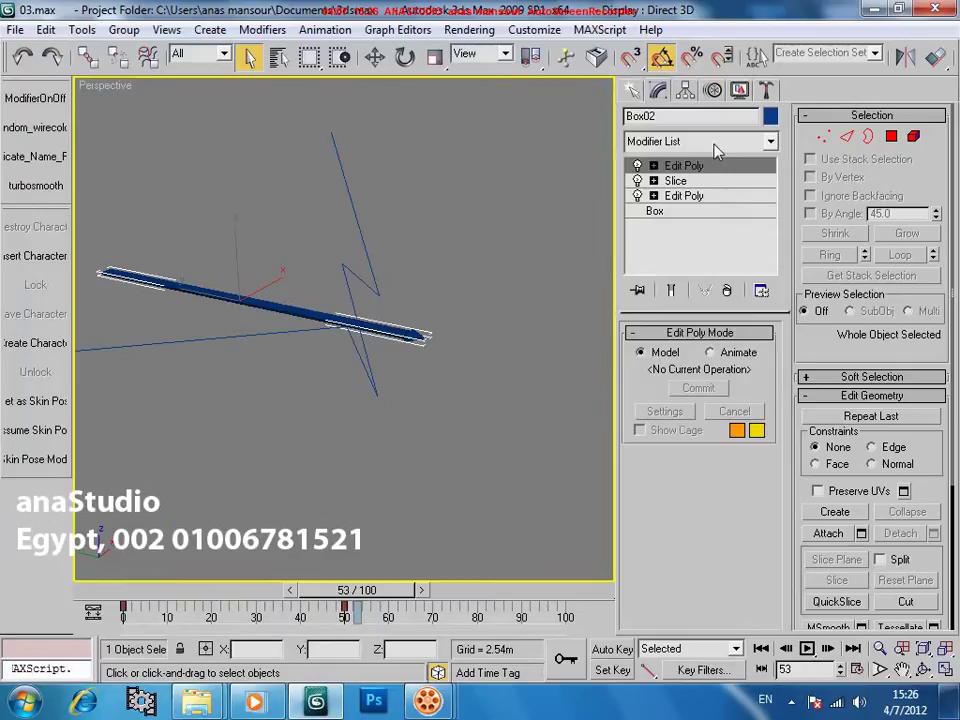
pyautogui.click(714, 145)
pyautogui.press('p')
pyautogui.press('p')
pyautogui.press('p')
pyautogui.press('p')
pyautogui.press('p')
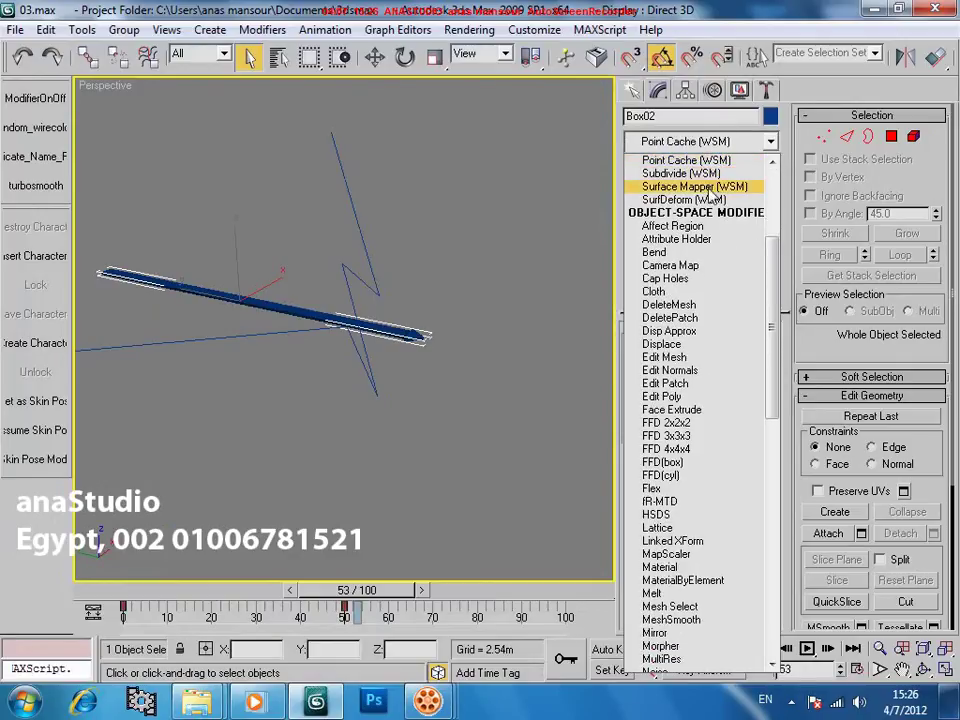
pyautogui.click(733, 144)
pyautogui.click(735, 145)
pyautogui.click(694, 147)
# Apply a PathDeform (WSM) modifier to the arrow and pick the zigzag line Line01 as its path
pyautogui.click(688, 146)
pyautogui.press('p')
pyautogui.press('p')
pyautogui.press('p')
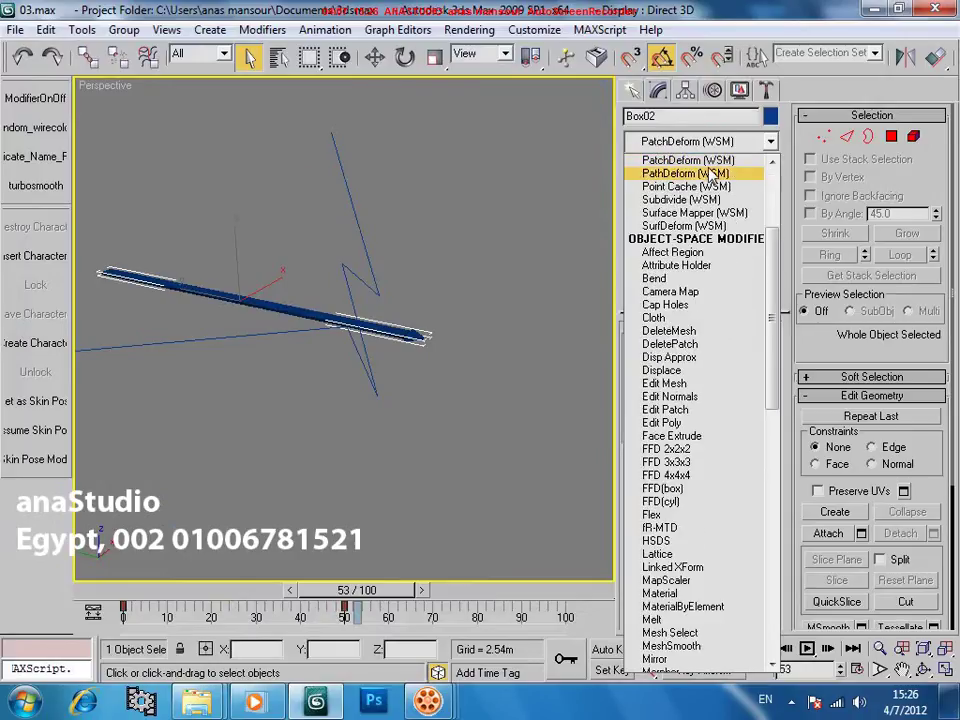
pyautogui.click(687, 173)
pyautogui.click(700, 384)
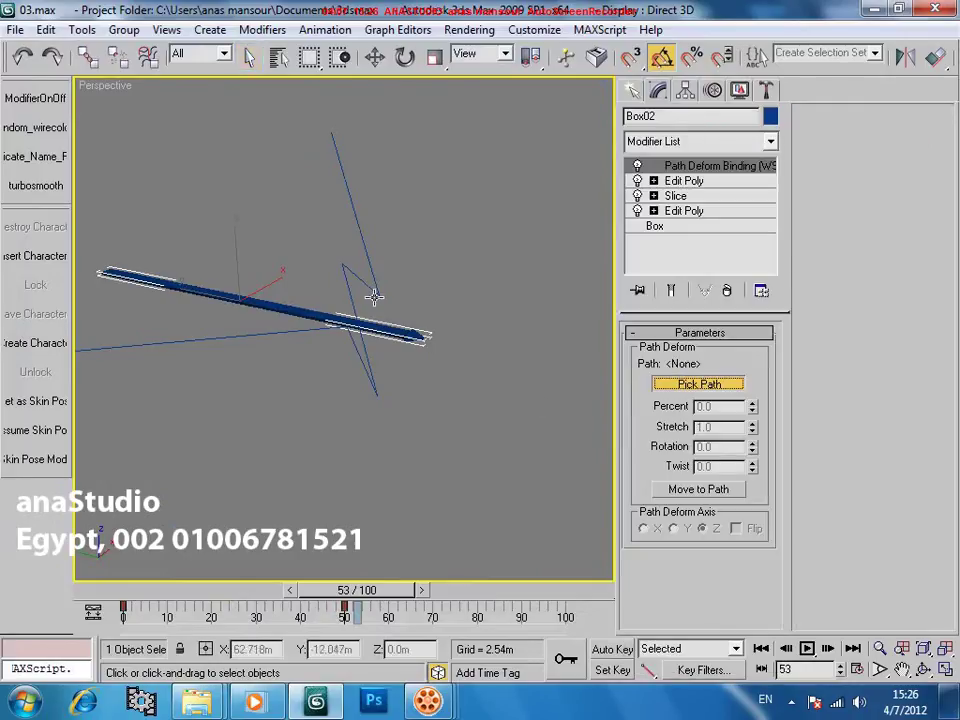
pyautogui.click(366, 287)
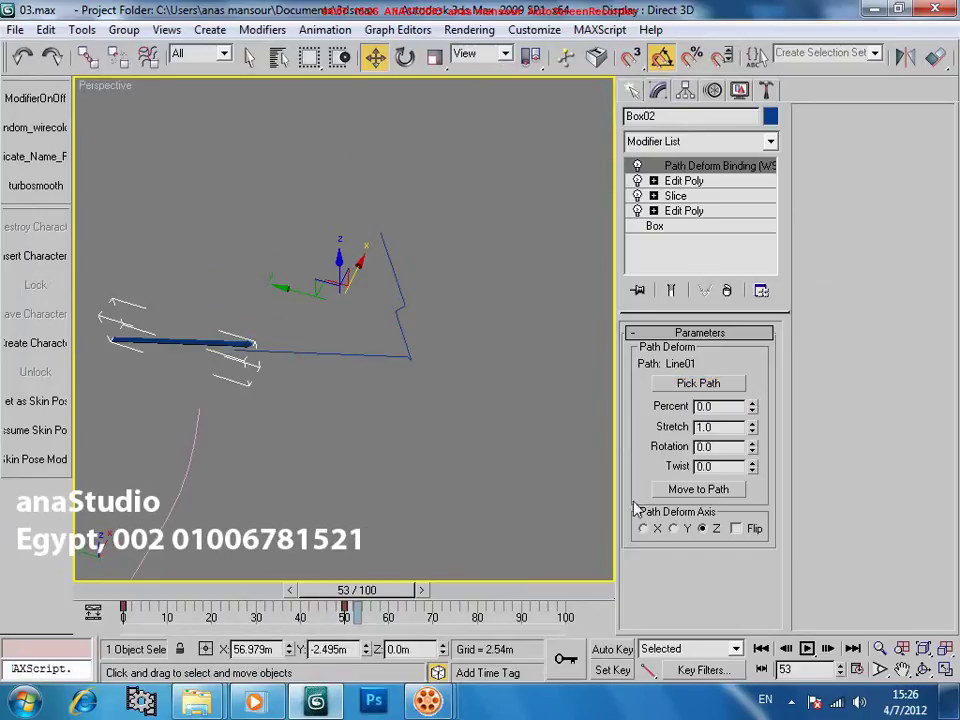
# Move the arrow to the path and set the path deform axis to Y with Flip enabled
pyautogui.click(706, 492)
pyautogui.scroll(3, 441, 407)
pyautogui.keyDown('alt'); pyautogui.moveTo(441, 407); pyautogui.dragTo(349, 544, button='middle'); pyautogui.keyUp('alt')
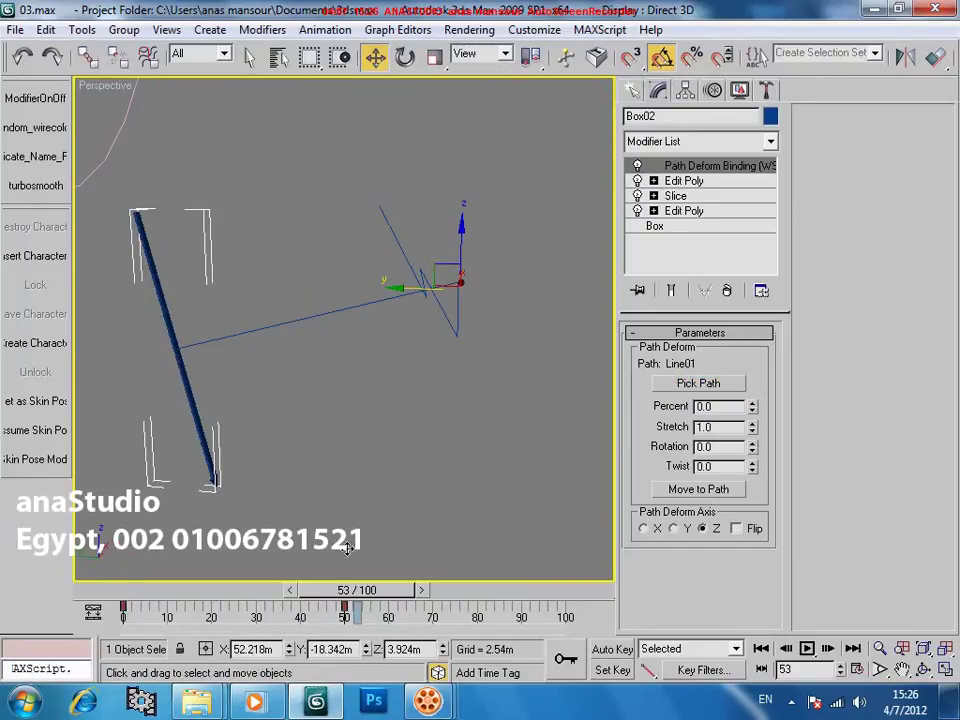
pyautogui.moveTo(366, 590); pyautogui.dragTo(315, 590)
pyautogui.click(676, 529)
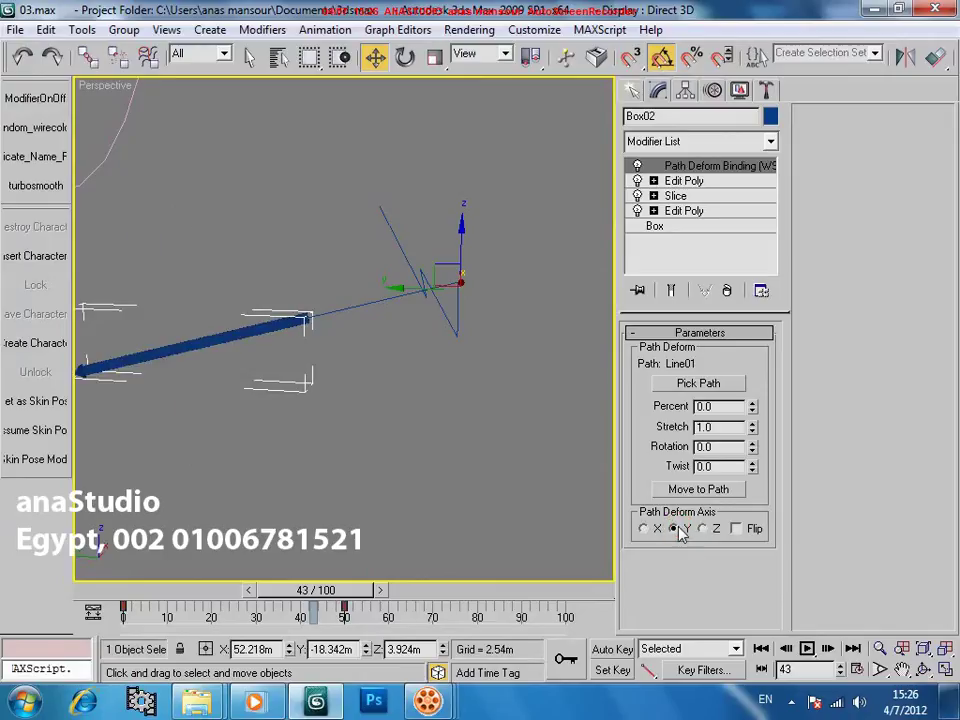
pyautogui.click(752, 530)
pyautogui.moveTo(315, 590)
pyautogui.mouseDown()
pyautogui.moveTo(368, 593)
pyautogui.moveTo(278, 595)
pyautogui.moveTo(311, 594)
pyautogui.mouseUp()
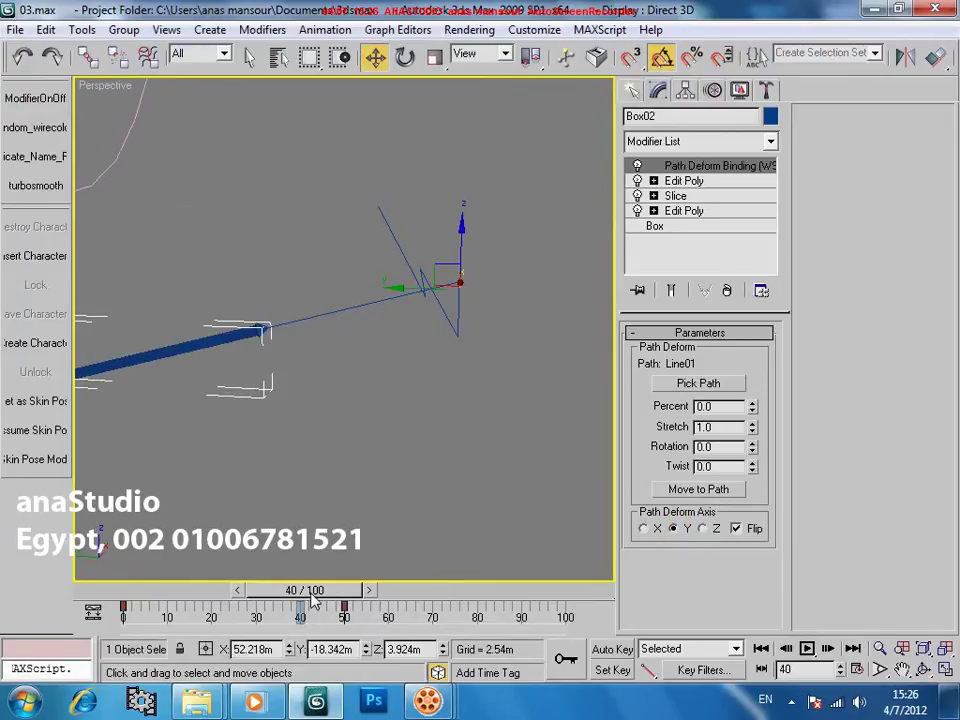
# Set the path deform's Percent to 42.5 and Stretch to 2.44 so the arrow spreads along the zigzag path
pyautogui.press('.')
pyautogui.moveTo(753, 409); pyautogui.dragTo(743, 338)
pyautogui.moveTo(753, 427); pyautogui.dragTo(753, 385)
pyautogui.moveTo(761, 285); pyautogui.dragTo(761, 290)
pyautogui.moveTo(754, 407)
pyautogui.mouseDown()
pyautogui.moveTo(754, 424)
pyautogui.moveTo(755, 393)
pyautogui.mouseUp()
# Scrub the animation back to frame 27 and examine the deformed arrowhead at the path's bends with edged faces shown
pyautogui.keyDown('alt'); pyautogui.moveTo(455, 430); pyautogui.dragTo(406, 476, button='middle'); pyautogui.keyUp('alt')
pyautogui.scroll(-3, 406, 476)
pyautogui.keyDown('alt'); pyautogui.moveTo(377, 416); pyautogui.dragTo(392, 448, button='middle'); pyautogui.keyUp('alt')
pyautogui.moveTo(368, 588)
pyautogui.mouseDown()
pyautogui.moveTo(245, 589)
pyautogui.moveTo(351, 589)
pyautogui.mouseUp()
pyautogui.keyDown('alt'); pyautogui.moveTo(390, 400); pyautogui.dragTo(422, 358, button='middle'); pyautogui.keyUp('alt')
pyautogui.scroll(4, 469, 304)
pyautogui.keyDown('alt'); pyautogui.moveTo(469, 304); pyautogui.dragTo(430, 330, button='middle'); pyautogui.keyUp('alt')
pyautogui.moveTo(430, 330); pyautogui.dragTo(341, 343, button='middle')
pyautogui.press('F4')
pyautogui.moveTo(323, 590); pyautogui.dragTo(275, 591)
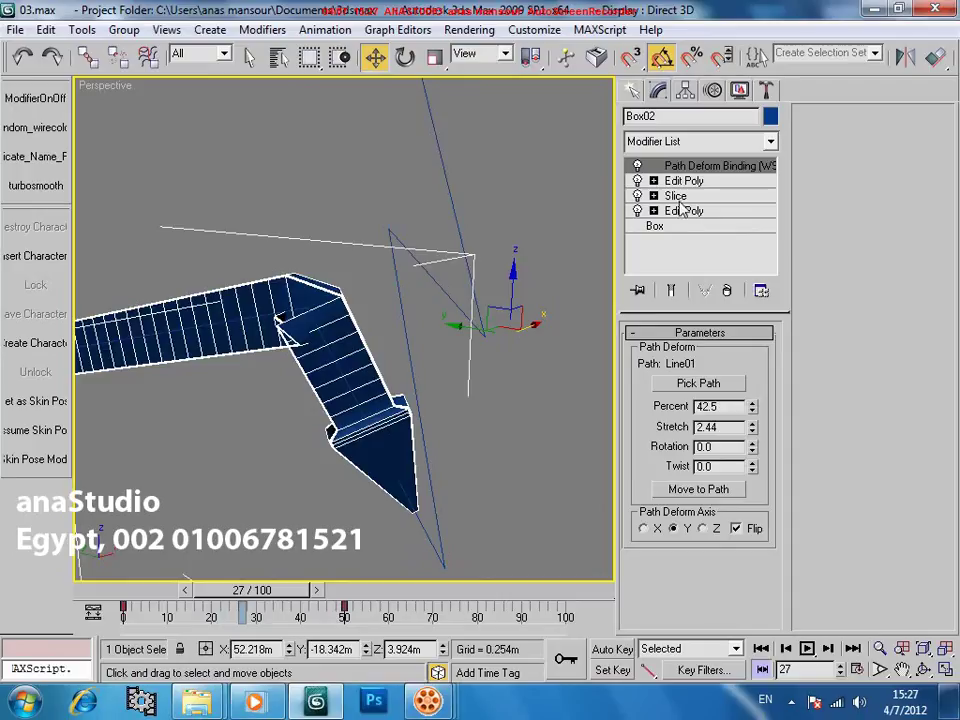
# Turn on Show End Result, compare the Slice and Path Deform Binding levels, and examine the deformed strip at frame 42 from Slice
pyautogui.click(675, 196)
pyautogui.click(671, 291)
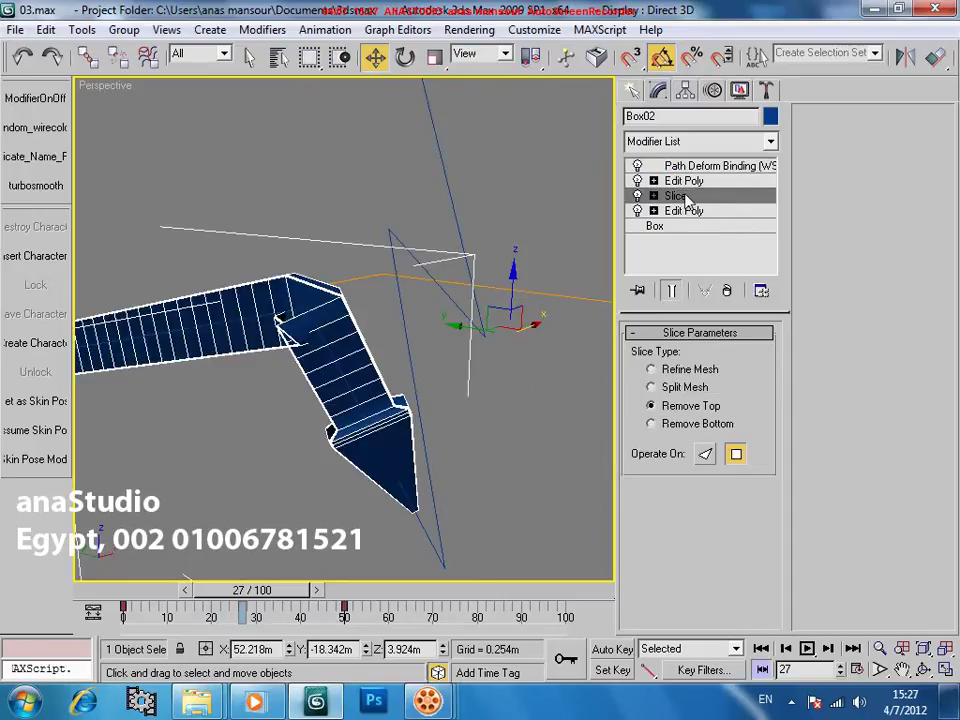
pyautogui.click(715, 166)
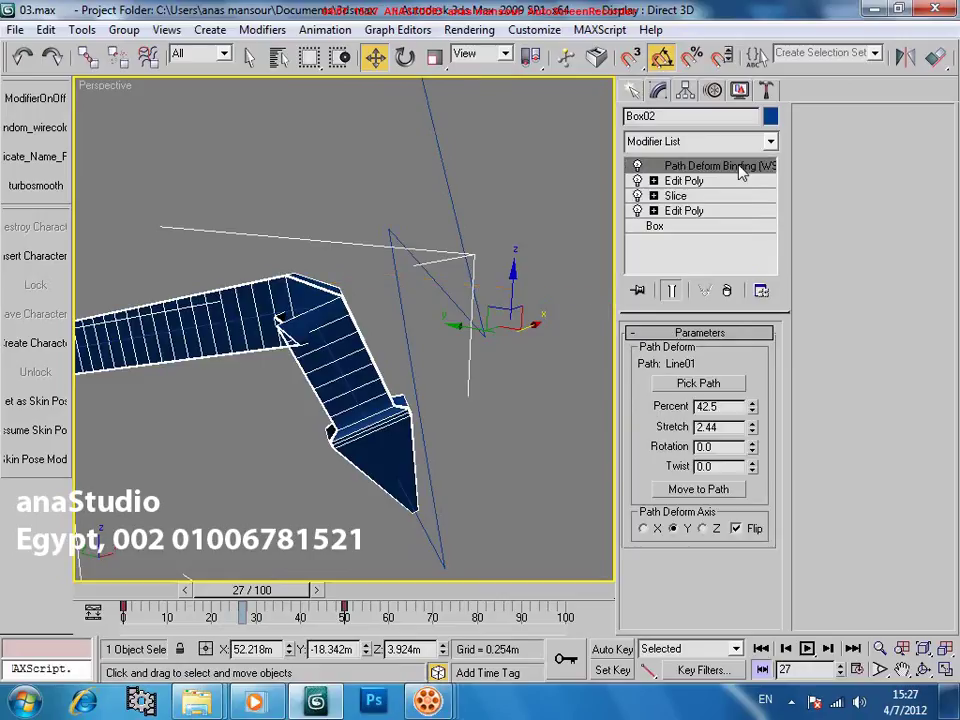
pyautogui.click(688, 196)
pyautogui.moveTo(268, 592); pyautogui.dragTo(325, 597)
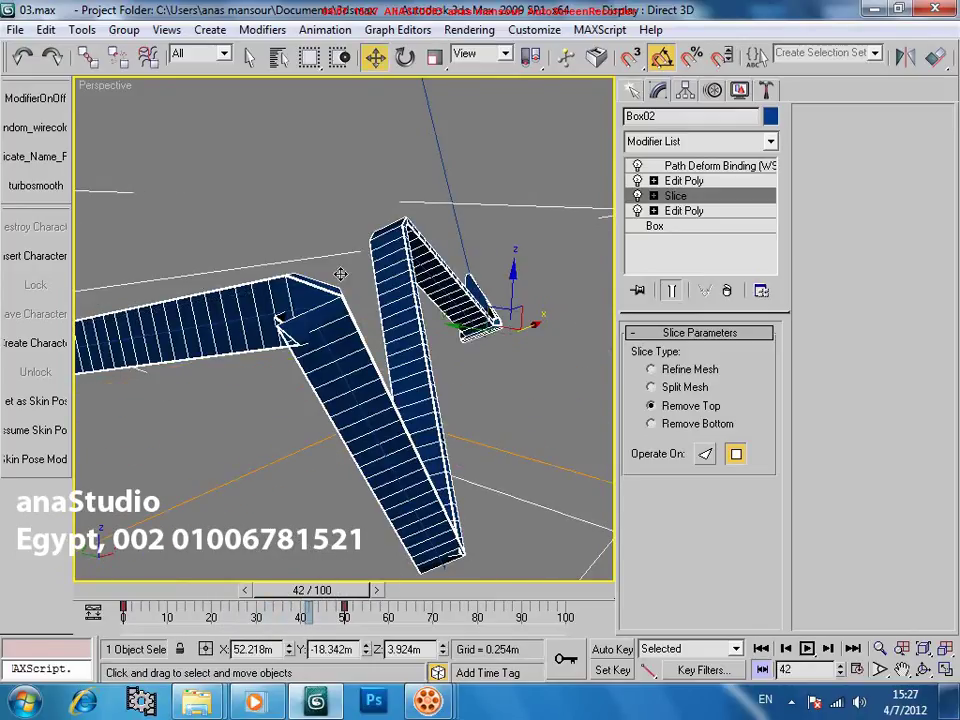
pyautogui.scroll(5, 314, 350)
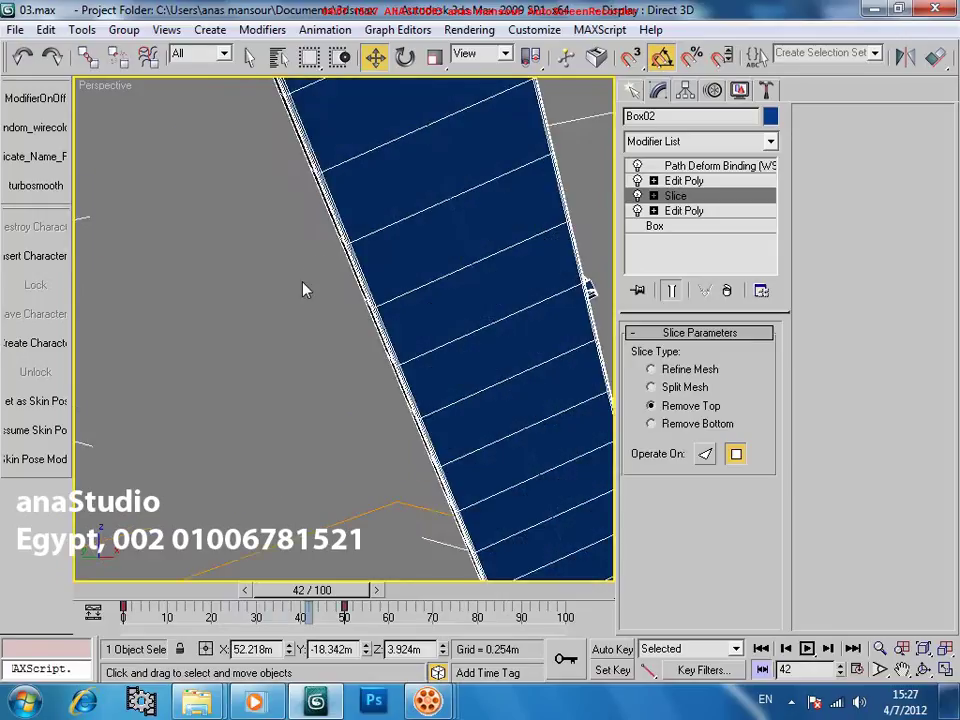
pyautogui.keyDown('alt'); pyautogui.moveTo(304, 287); pyautogui.dragTo(375, 426, button='middle'); pyautogui.keyUp('alt')
pyautogui.scroll(-5, 372, 400)
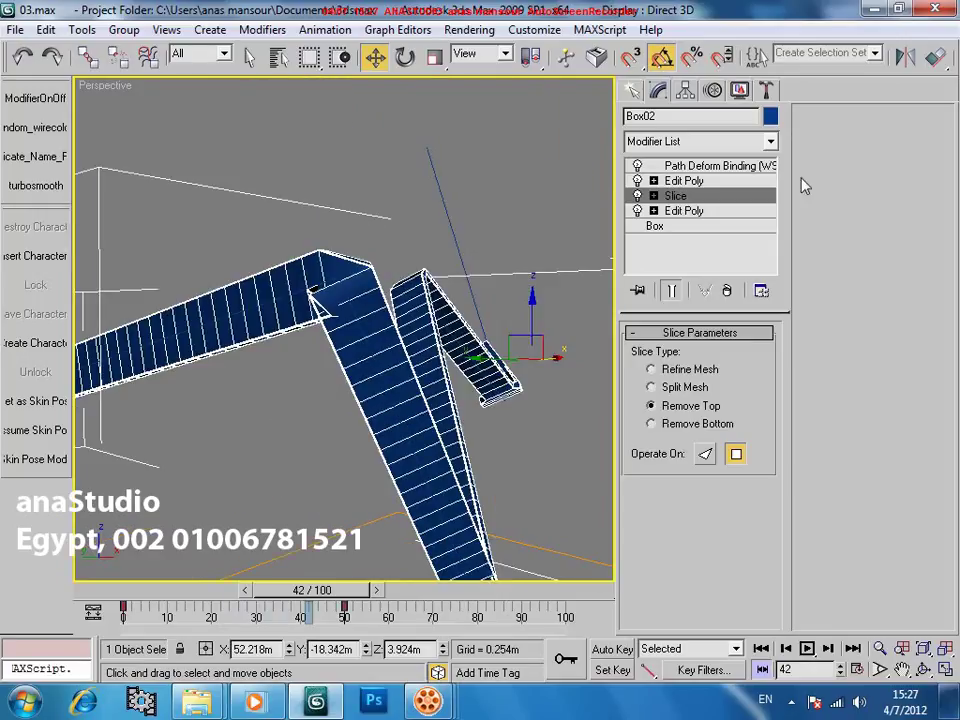
pyautogui.scroll(-4, 533, 337)
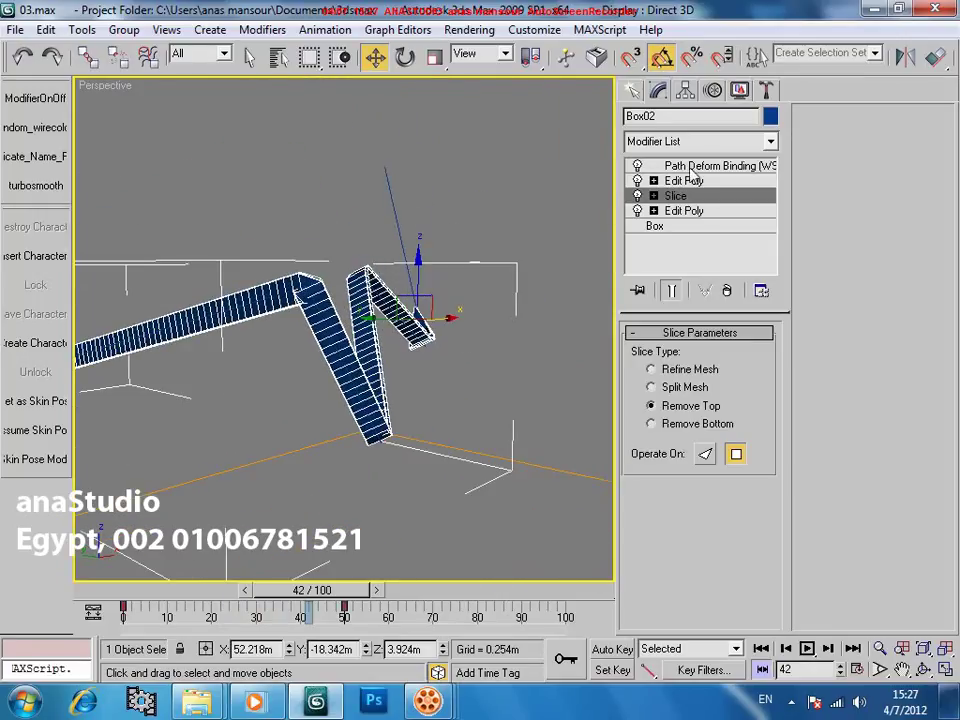
# Add another Edit Poly modifier at the top of the object-space stack, beneath Path Deform Binding
pyautogui.click(690, 169)
pyautogui.click(688, 142)
pyautogui.press('e')
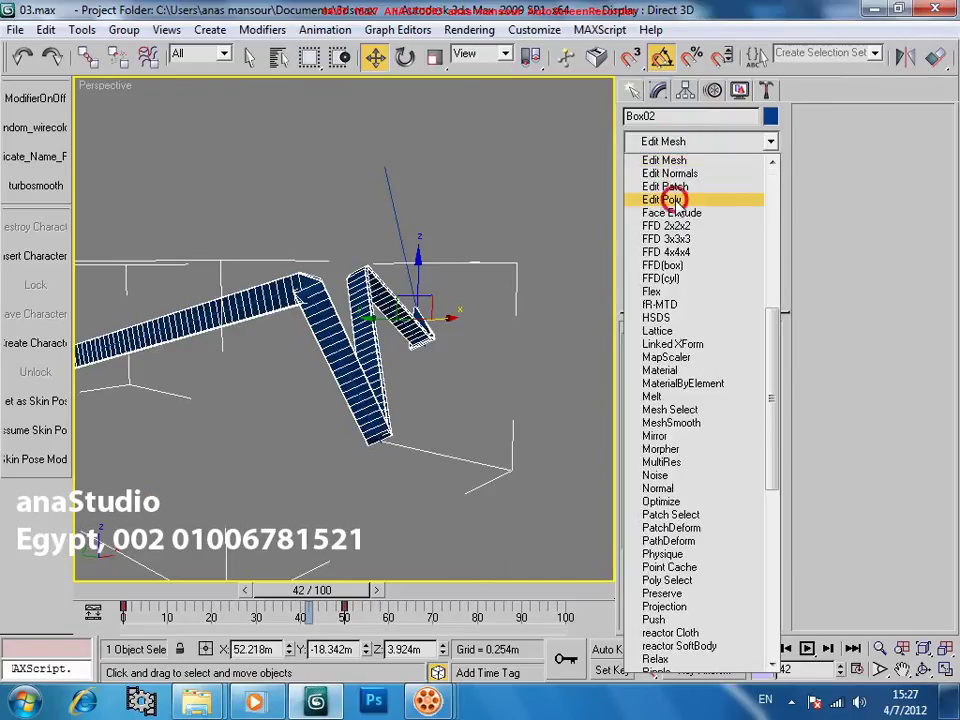
pyautogui.click(662, 200)
pyautogui.scroll(4, 312, 277)
pyautogui.moveTo(228, 234); pyautogui.dragTo(277, 266, button='middle')
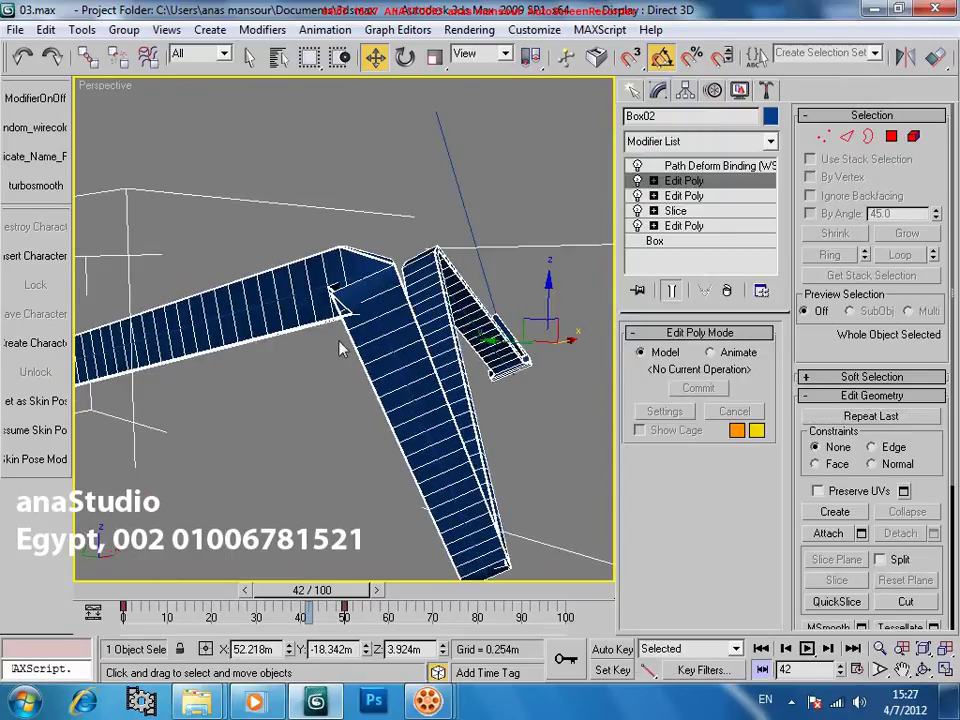
# Try removing Path Deform Binding from the stack and undo the removal
pyautogui.click(722, 166)
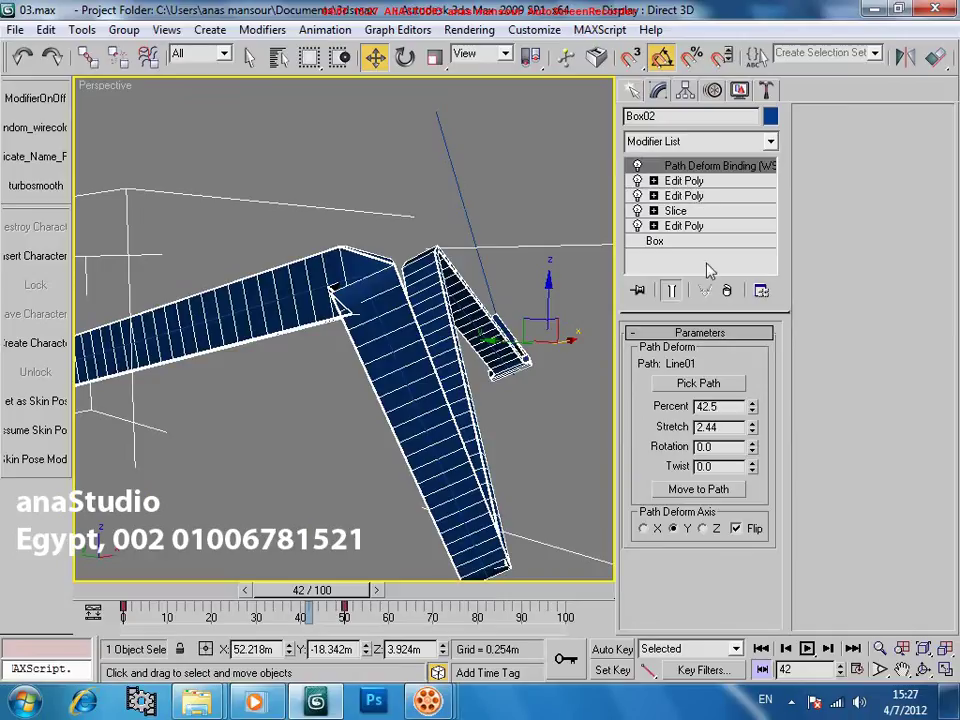
pyautogui.click(727, 291)
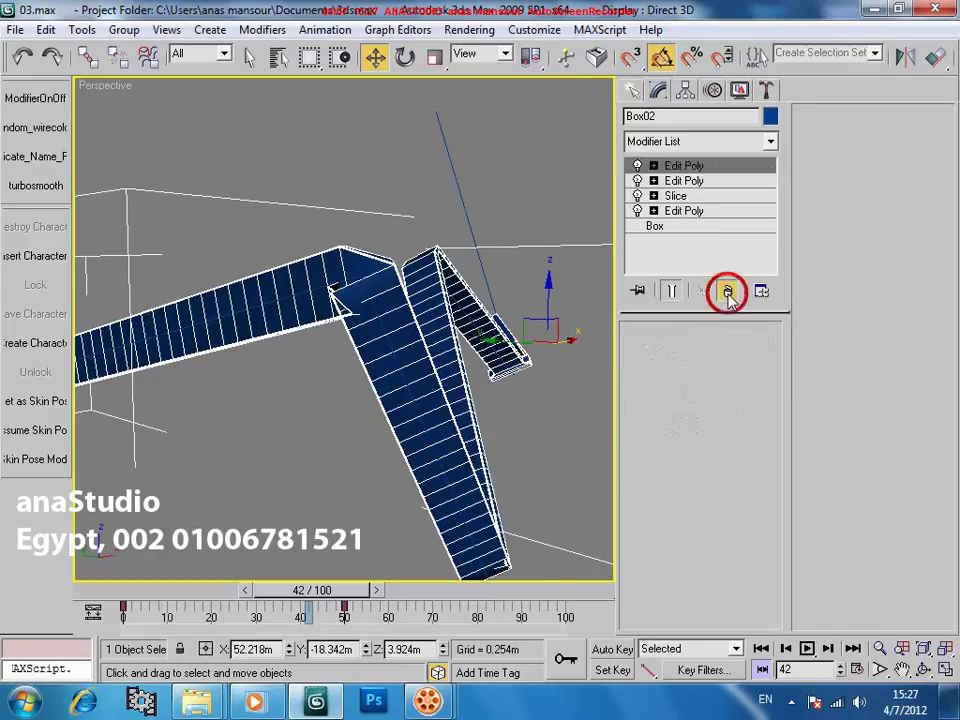
pyautogui.hotkey('ctrl', 'z')
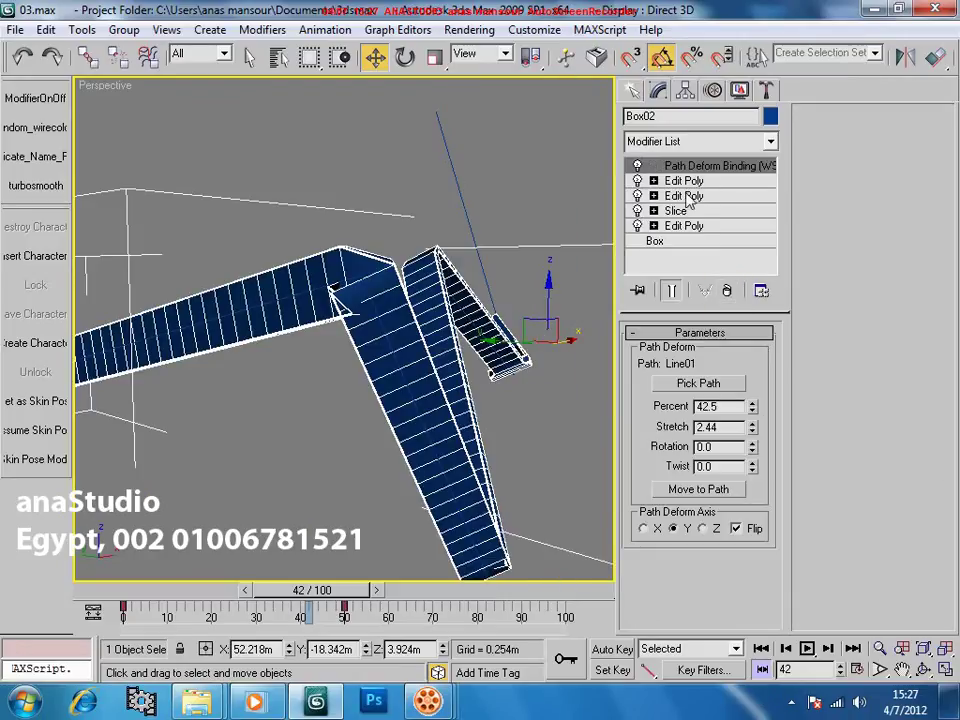
# Delete the extra Edit Poly modifier directly beneath Path Deform Binding and look over the zigzag arrow
pyautogui.click(690, 181)
pyautogui.click(727, 290)
pyautogui.keyDown('alt'); pyautogui.moveTo(388, 362); pyautogui.dragTo(444, 364, button='middle'); pyautogui.keyUp('alt')
pyautogui.keyDown('alt'); pyautogui.moveTo(332, 374); pyautogui.dragTo(427, 349, button='middle'); pyautogui.keyUp('alt')
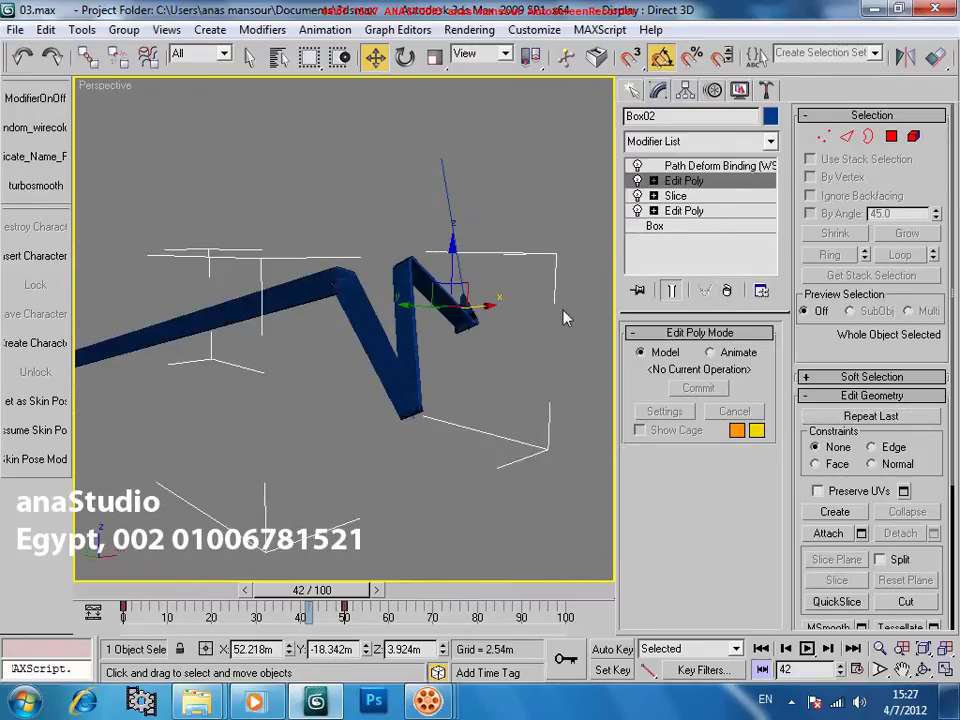
pyautogui.keyDown('alt'); pyautogui.moveTo(388, 415); pyautogui.dragTo(304, 432, button='middle'); pyautogui.keyUp('alt')
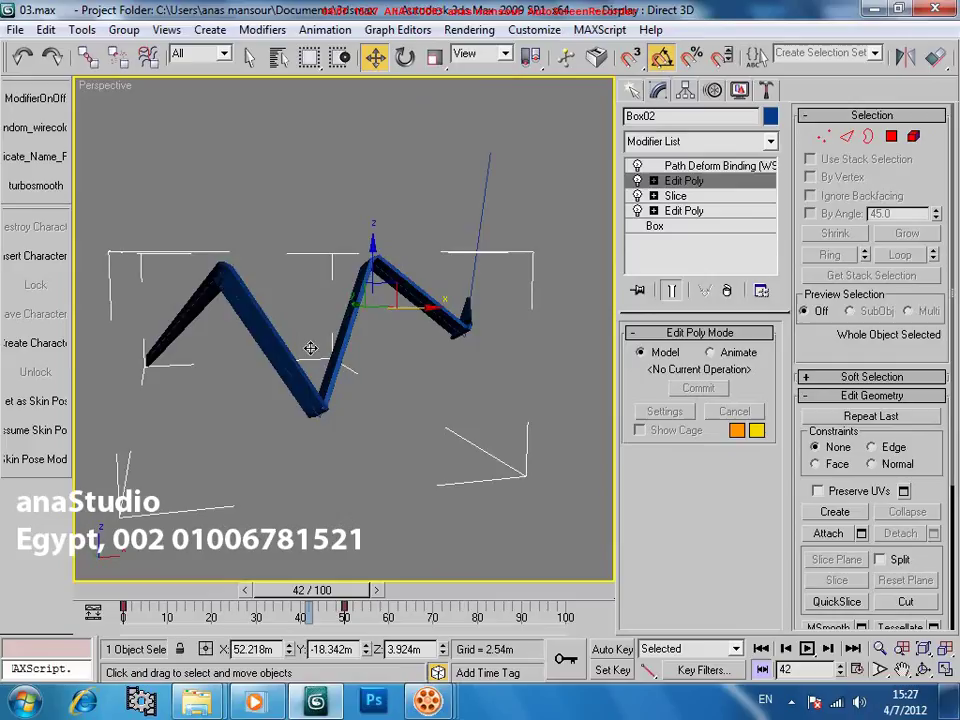
# Go to frame 40 and clone the zigzag arrow as a copy named Box03_final
pyautogui.keyDown('alt'); pyautogui.moveTo(332, 354); pyautogui.dragTo(402, 385, button='middle'); pyautogui.keyUp('alt')
pyautogui.moveTo(333, 595)
pyautogui.mouseDown()
pyautogui.moveTo(345, 594)
pyautogui.moveTo(240, 593)
pyautogui.moveTo(394, 593)
pyautogui.moveTo(229, 594)
pyautogui.moveTo(326, 583)
pyautogui.mouseUp()
pyautogui.press('w')
pyautogui.hotkey('ctrl', 'v')
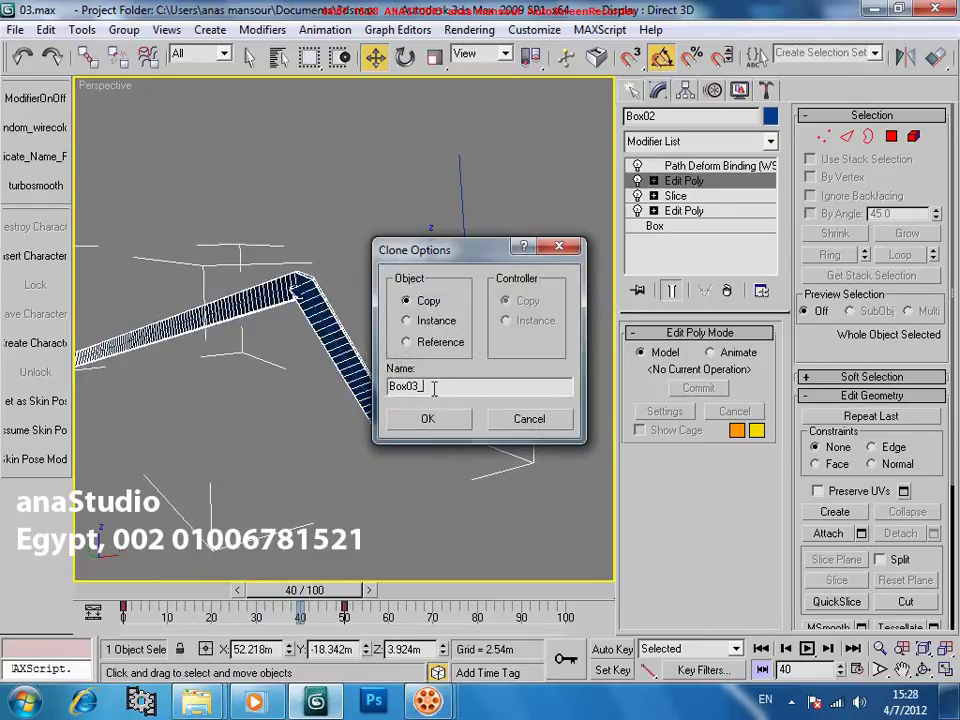
pyautogui.press('Return')
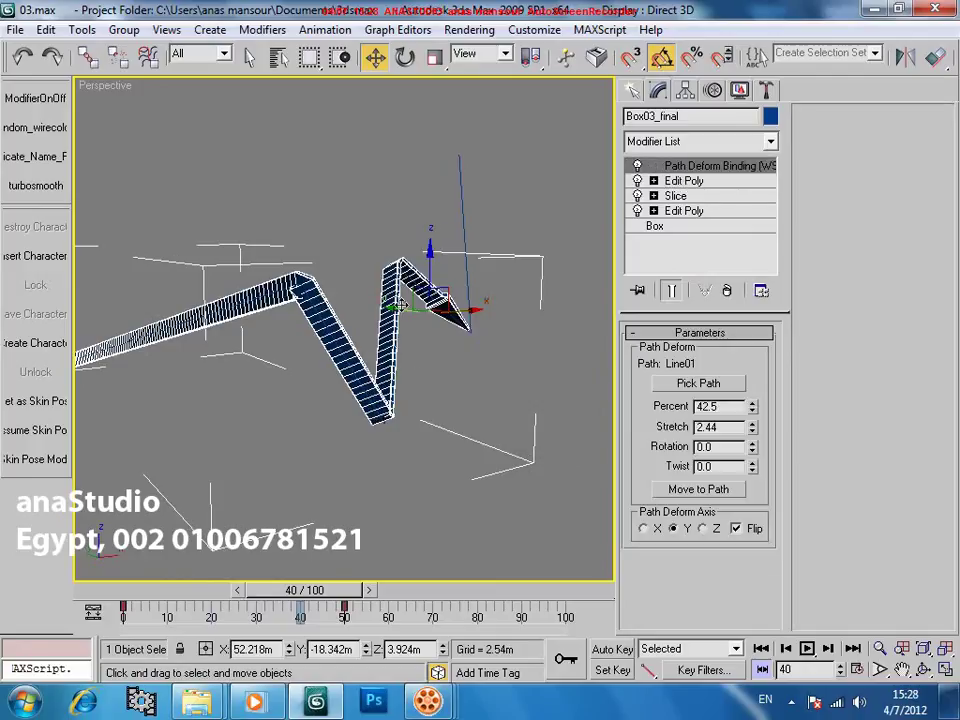
# Move Box03_final away from the original arrow along Y and remove Path Deform Binding from its stack
pyautogui.moveTo(398, 306); pyautogui.dragTo(612, 360)
pyautogui.moveTo(512, 360); pyautogui.dragTo(394, 368, button='middle')
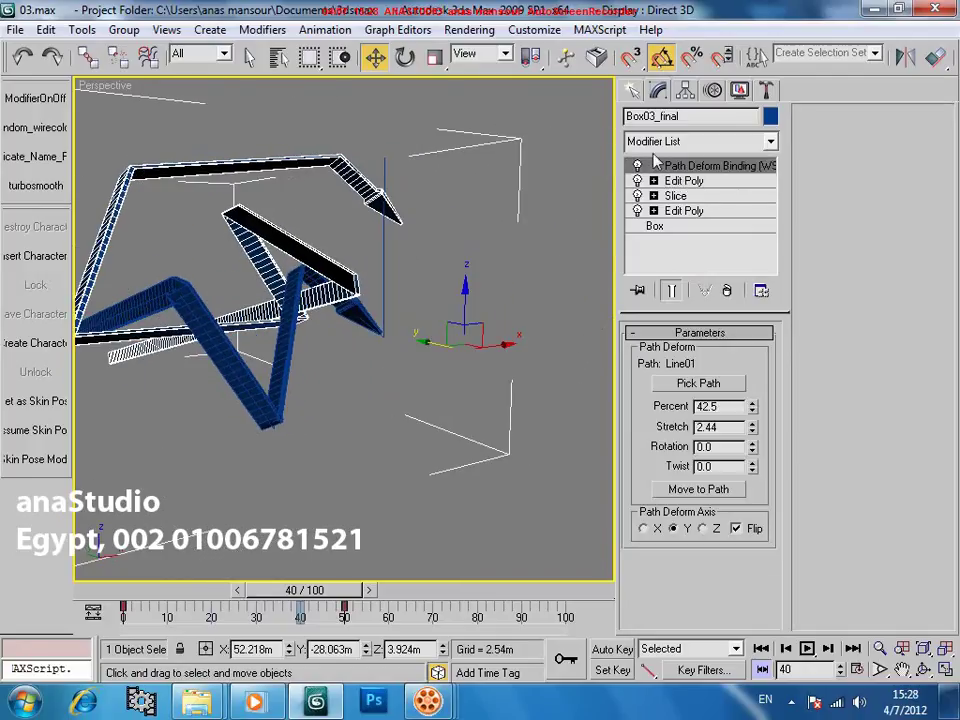
pyautogui.click(728, 290)
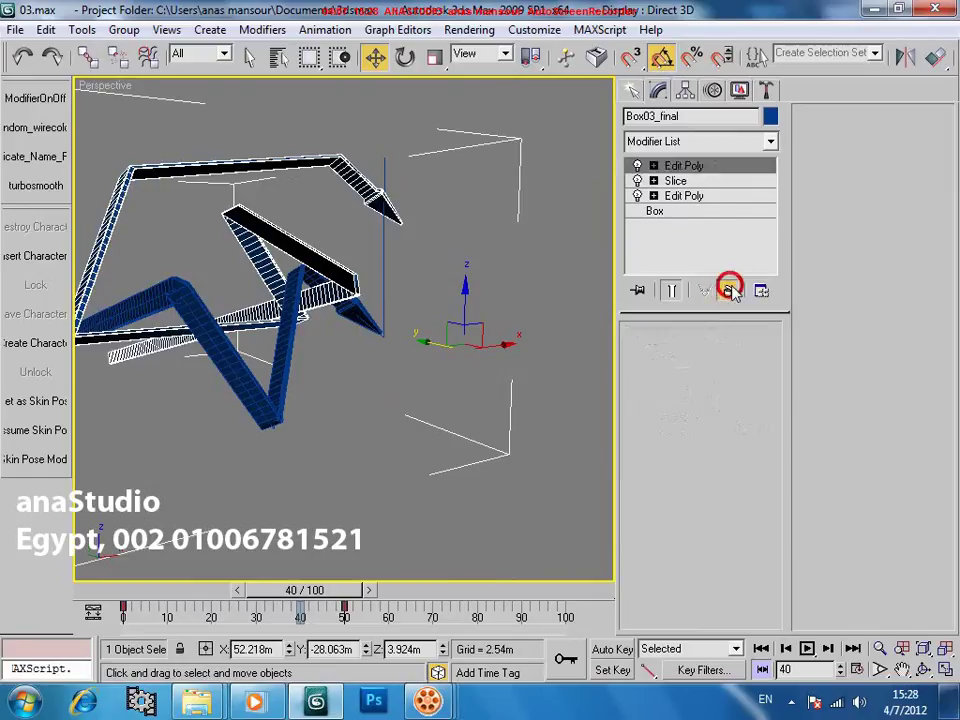
# Add the object-space PathDeform modifier to Box03_final and pick the zigzag line Line01 as its path
pyautogui.click(700, 142)
pyautogui.press('p')
pyautogui.press('p')
pyautogui.press('p')
pyautogui.press('p')
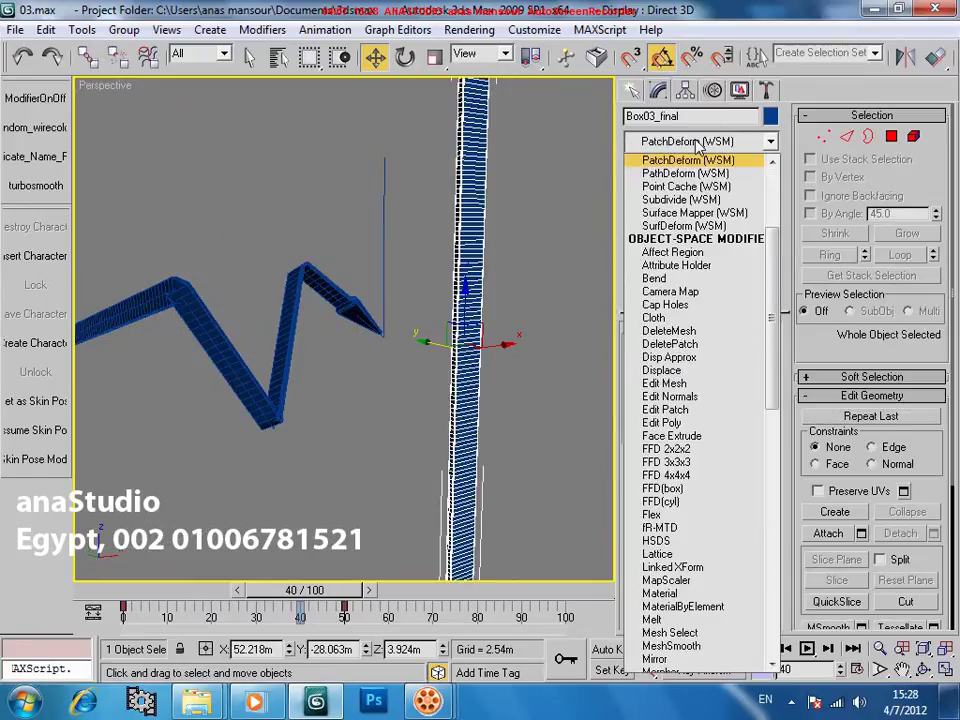
pyautogui.press('p')
pyautogui.press('p')
pyautogui.press('p')
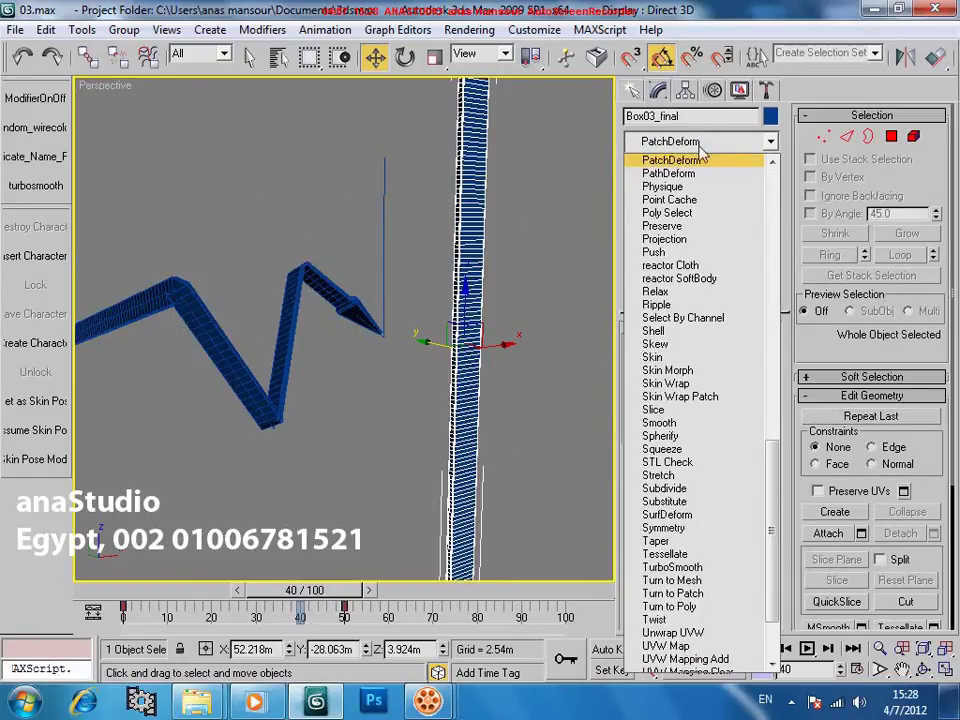
pyautogui.click(686, 176)
pyautogui.click(700, 383)
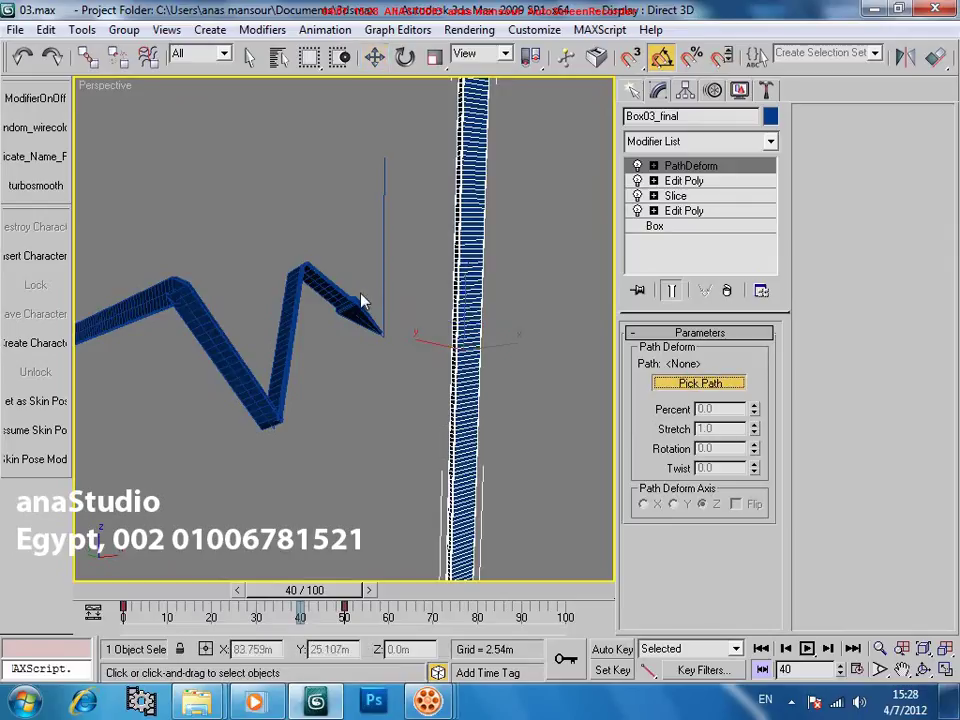
pyautogui.click(384, 291)
# Set the Path Deform axis of Box03_final to Y and its Percent to 56.0
pyautogui.moveTo(407, 367); pyautogui.dragTo(367, 333, button='middle')
pyautogui.keyDown('alt'); pyautogui.moveTo(450, 409); pyautogui.dragTo(388, 406, button='middle'); pyautogui.keyUp('alt')
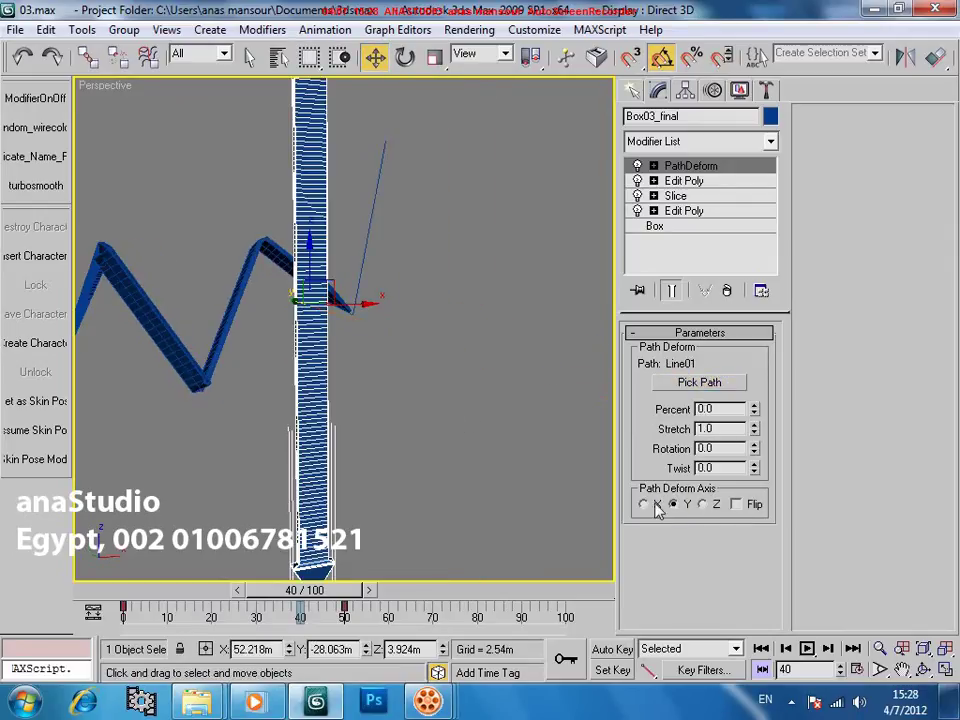
pyautogui.scroll(-6, 393, 458)
pyautogui.scroll(3, 469, 428)
pyautogui.keyDown('alt'); pyautogui.moveTo(469, 428); pyautogui.dragTo(422, 434, button='middle'); pyautogui.keyUp('alt')
pyautogui.moveTo(754, 409); pyautogui.dragTo(749, 315)
pyautogui.keyDown('alt'); pyautogui.moveTo(452, 425); pyautogui.dragTo(431, 408, button='middle'); pyautogui.keyUp('alt')
pyautogui.scroll(3, 420, 405)
pyautogui.moveTo(345, 390); pyautogui.dragTo(311, 476, button='middle')
# Select Box03_final again after picking the original arrow and return the animation to frame 0
pyautogui.click(364, 403)
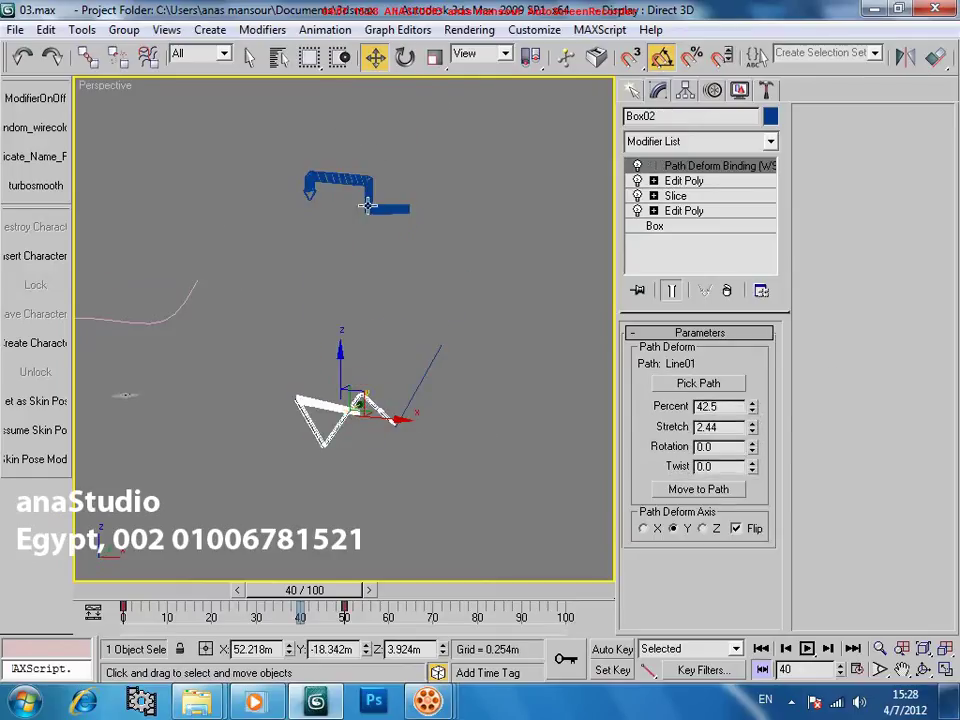
pyautogui.click(368, 206)
pyautogui.keyDown('alt'); pyautogui.moveTo(433, 397); pyautogui.dragTo(413, 404, button='middle'); pyautogui.keyUp('alt')
pyautogui.keyDown('alt'); pyautogui.moveTo(338, 310); pyautogui.dragTo(339, 280, button='middle'); pyautogui.keyUp('alt')
pyautogui.moveTo(334, 591); pyautogui.dragTo(122, 500)
pyautogui.moveTo(385, 272)
pyautogui.keyDown('alt'); pyautogui.mouseDown(button='middle')
pyautogui.moveTo(331, 308)
pyautogui.moveTo(390, 262)
pyautogui.moveTo(453, 264)
pyautogui.moveTo(498, 341)
pyautogui.moveTo(500, 388)
pyautogui.moveTo(519, 279)
pyautogui.moveTo(505, 268)
pyautogui.moveTo(401, 260)
pyautogui.mouseUp(button='middle'); pyautogui.keyUp('alt')
# Try 3D snapping for Box03_final, change the Vertex snap option in the snap settings, and switch snapping off
pyautogui.press('s')
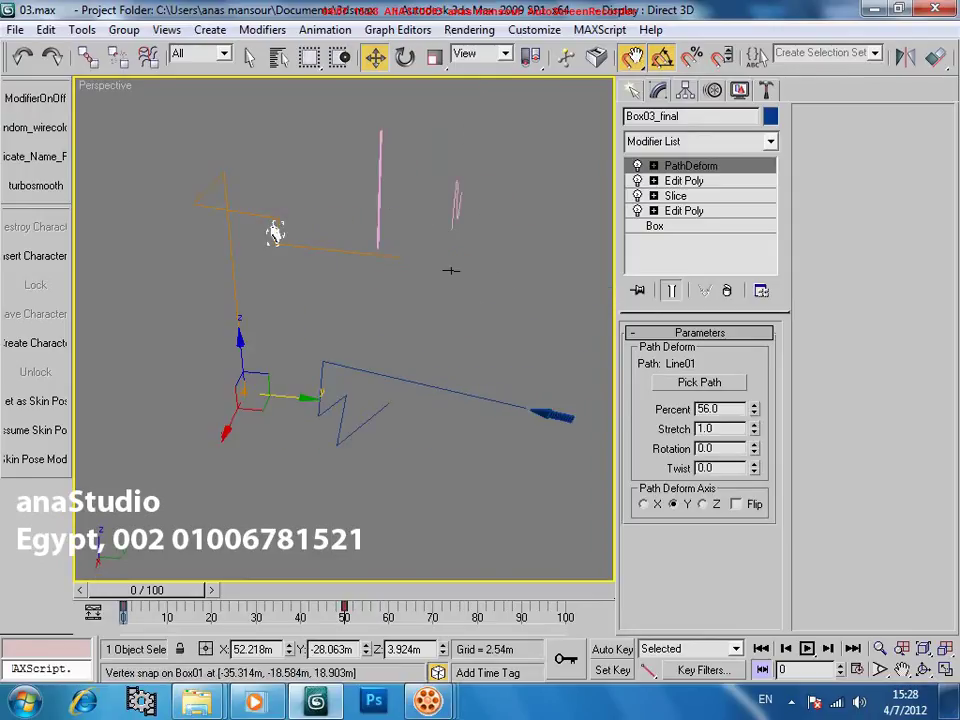
pyautogui.rightClick(634, 57)
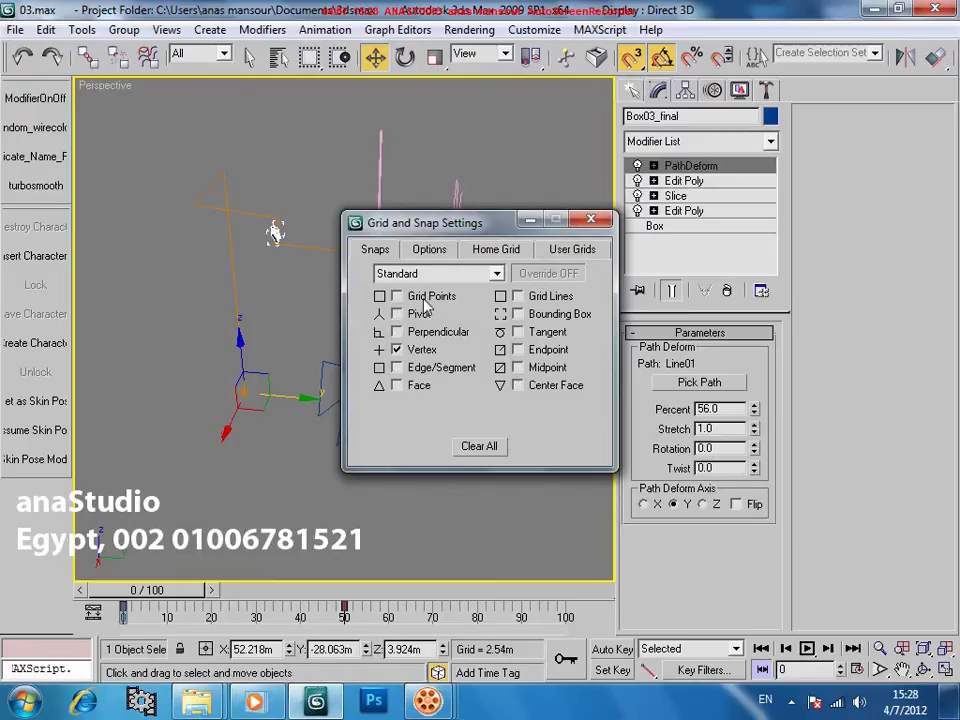
pyautogui.click(414, 354)
pyautogui.click(602, 221)
pyautogui.keyDown('alt'); pyautogui.moveTo(440, 302); pyautogui.dragTo(362, 262, button='middle'); pyautogui.keyUp('alt')
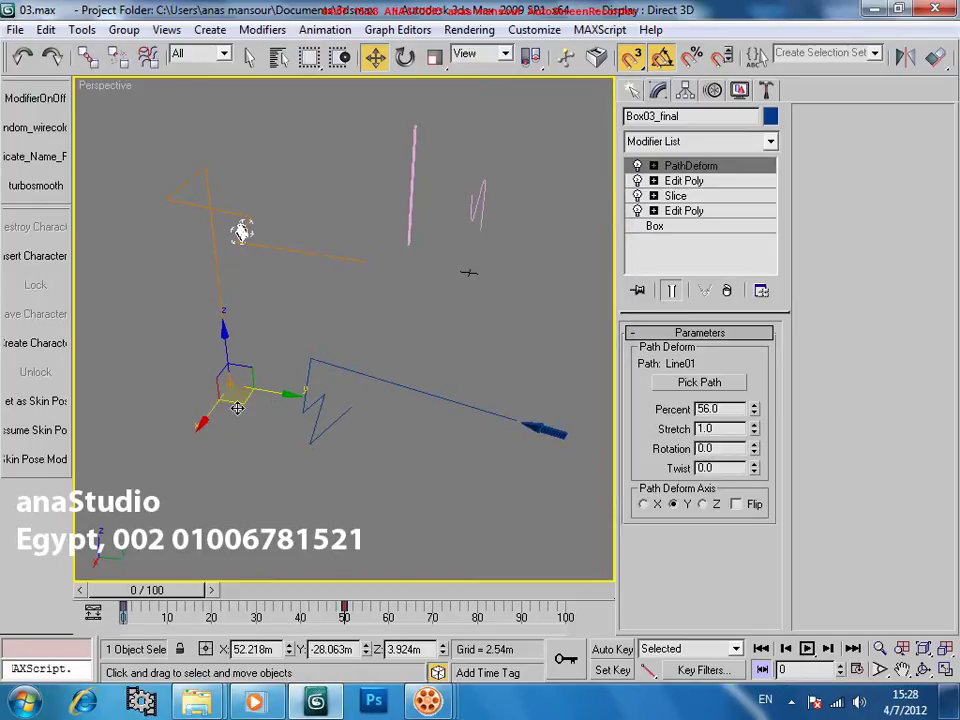
pyautogui.keyDown('alt'); pyautogui.moveTo(235, 387); pyautogui.dragTo(228, 376, button='middle'); pyautogui.keyUp('alt')
pyautogui.scroll(2, 226, 384)
pyautogui.press('s')
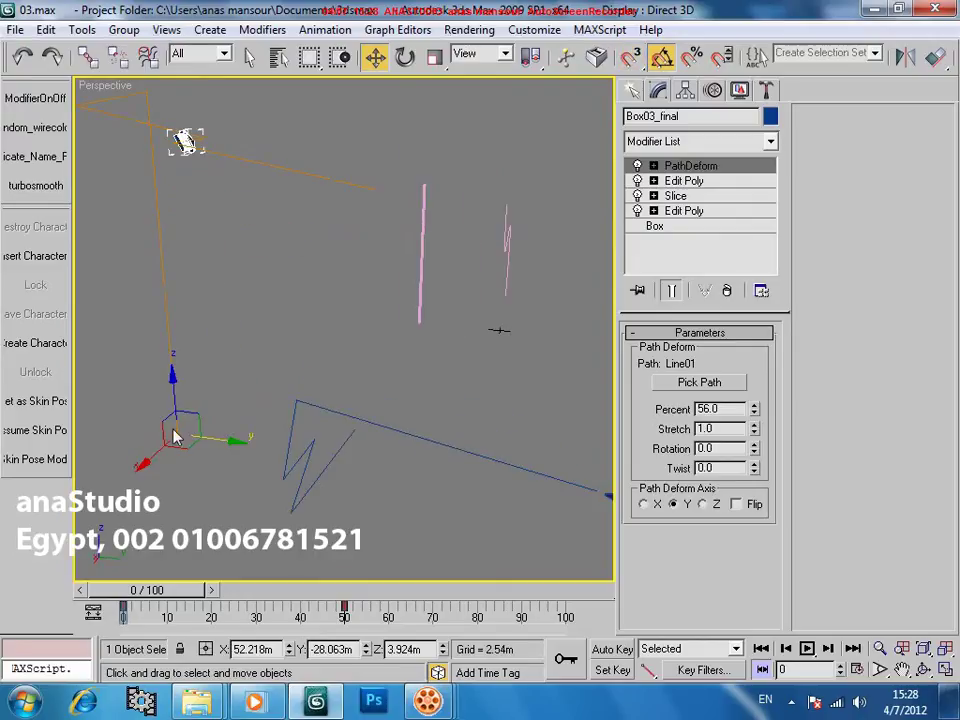
# Move Box03_final toward the blue zigzag line, undoing one misplaced move and moving it again
pyautogui.moveTo(187, 432); pyautogui.dragTo(206, 403, button='middle')
pyautogui.moveTo(222, 414); pyautogui.dragTo(425, 440)
pyautogui.moveTo(392, 423)
pyautogui.mouseDown(button='middle')
pyautogui.moveTo(362, 402)
pyautogui.moveTo(403, 435)
pyautogui.mouseUp(button='middle')
pyautogui.press('s')
pyautogui.keyDown('alt'); pyautogui.moveTo(334, 433); pyautogui.dragTo(419, 393, button='middle'); pyautogui.keyUp('alt')
pyautogui.scroll(-2, 425, 436)
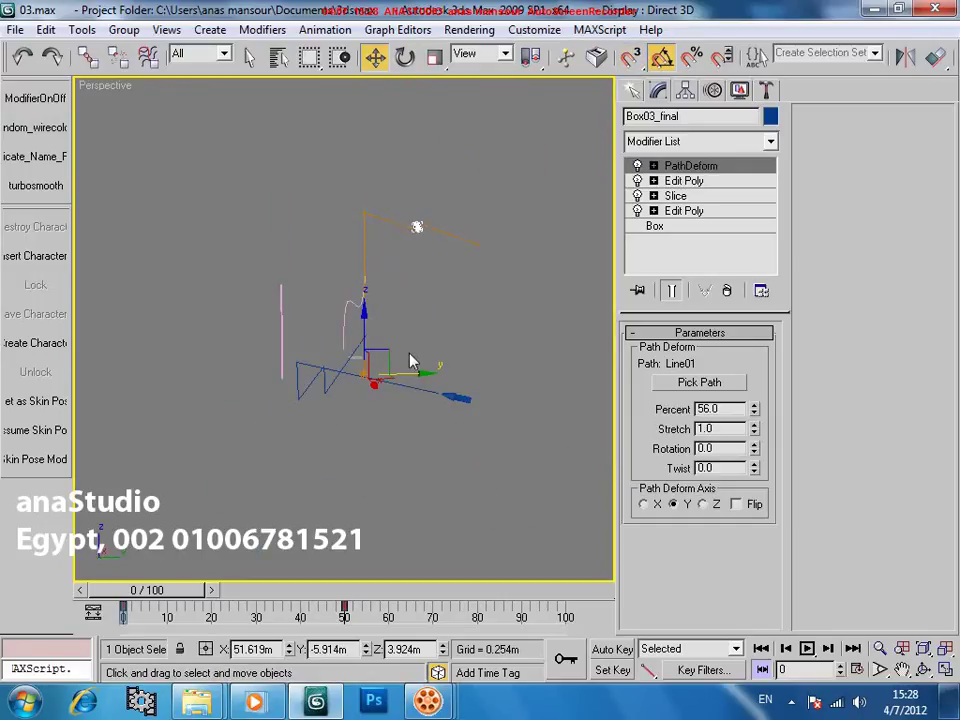
pyautogui.click(395, 350)
pyautogui.hotkey('ctrl', 'z')
pyautogui.moveTo(378, 350); pyautogui.dragTo(431, 387)
# Rotate Box03_final in the Perspective view to bring its path gizmo closer to the orientation of Line01
pyautogui.press('z')
pyautogui.scroll(-10, 430, 388)
pyautogui.keyDown('alt'); pyautogui.moveTo(434, 384); pyautogui.dragTo(387, 390, button='middle'); pyautogui.keyUp('alt')
pyautogui.press('e')
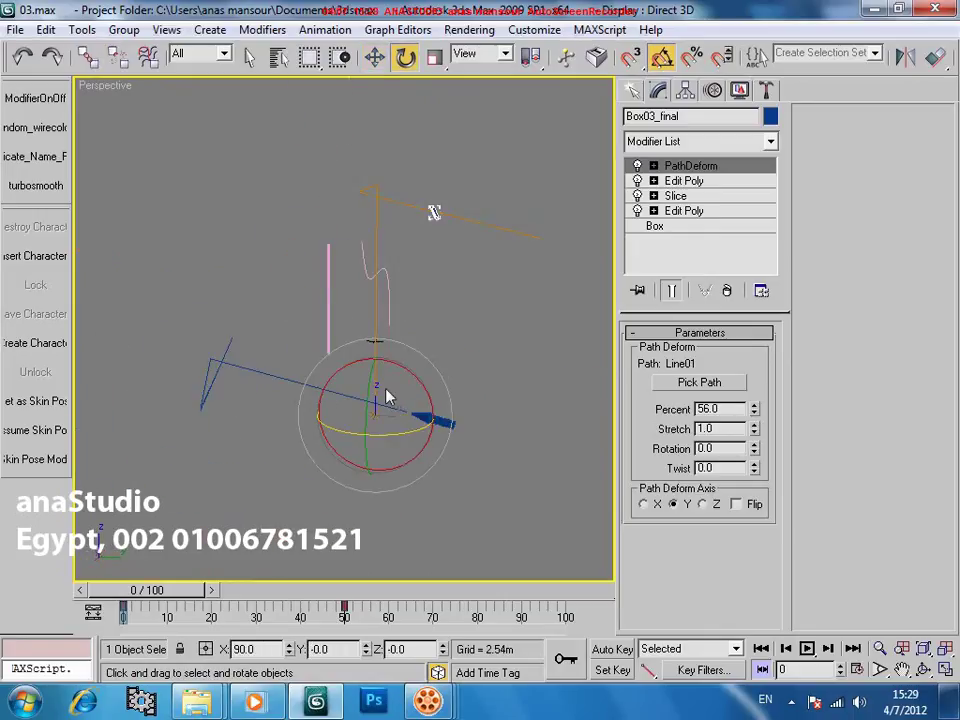
pyautogui.moveTo(418, 385); pyautogui.dragTo(354, 331)
# In the Top view, rotate Box03_final and move its path gizmo onto the start of Line01
pyautogui.keyDown('alt'); pyautogui.moveTo(349, 372); pyautogui.dragTo(326, 482, button='middle'); pyautogui.keyUp('alt')
pyautogui.hotkey('alt', 'w')
pyautogui.rightClick(197, 210)
pyautogui.hotkey('alt', 'w')
pyautogui.scroll(-7, 266, 223)
pyautogui.scroll(-4, 279, 224)
pyautogui.scroll(2, 355, 316)
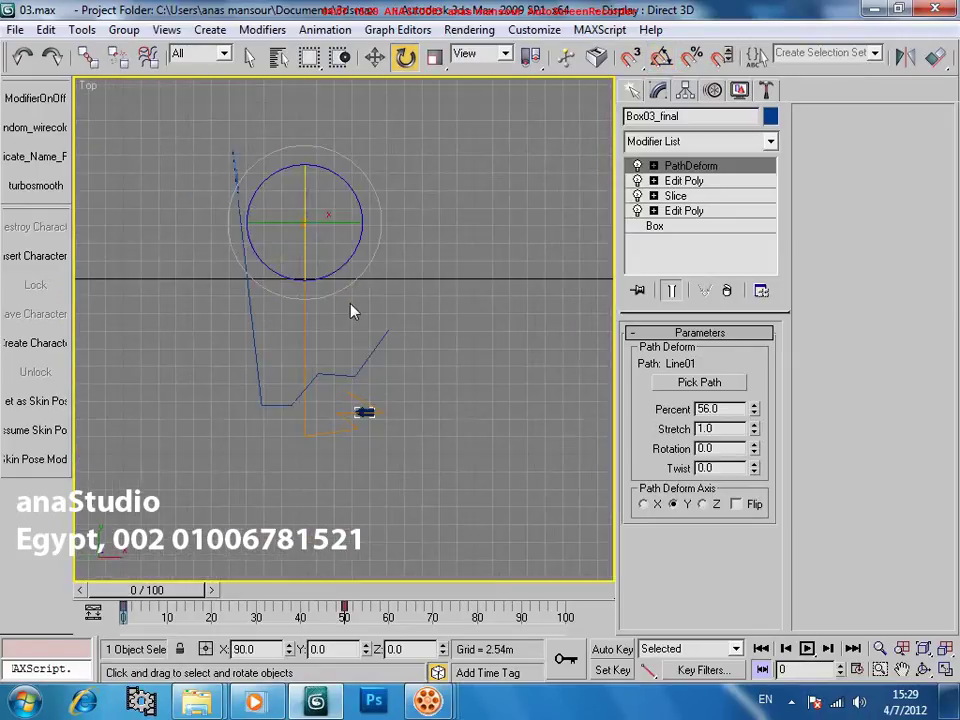
pyautogui.moveTo(325, 276)
pyautogui.mouseDown()
pyautogui.moveTo(353, 272)
pyautogui.moveTo(343, 273)
pyautogui.mouseUp()
pyautogui.press('w')
pyautogui.moveTo(329, 202); pyautogui.dragTo(265, 178)
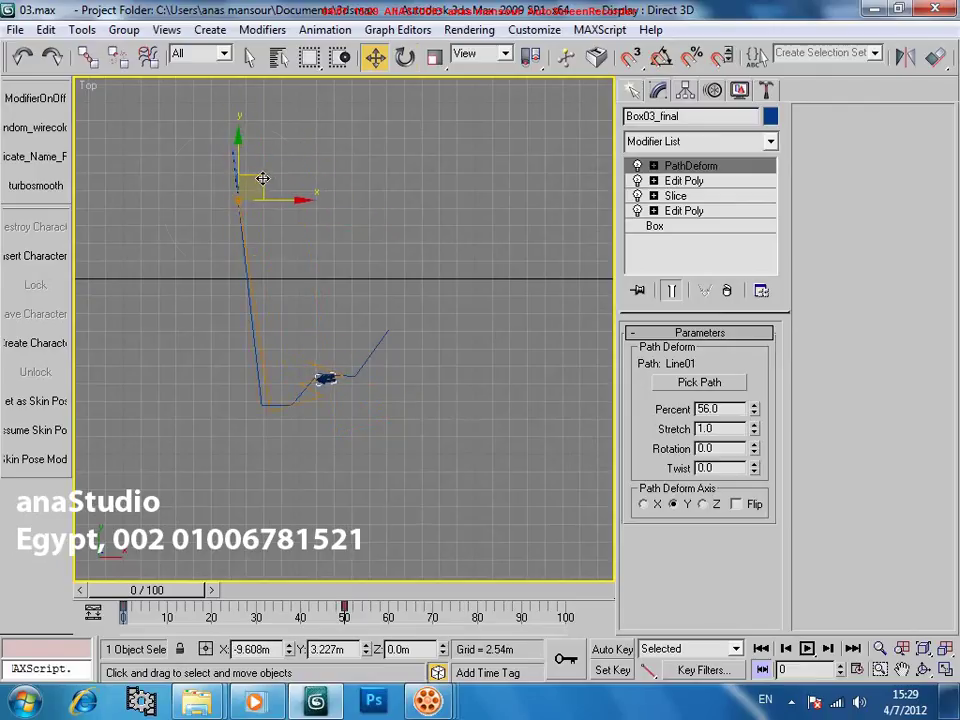
# Rotate Box03_final with Local and World axes to match its path gizmo to the zigzag in the Top view
pyautogui.press('e')
pyautogui.rightClick(268, 216)
pyautogui.click(288, 198)
pyautogui.moveTo(257, 197); pyautogui.dragTo(349, 189)
pyautogui.keyDown('alt'); pyautogui.rightClick(303, 258); pyautogui.keyUp('alt')
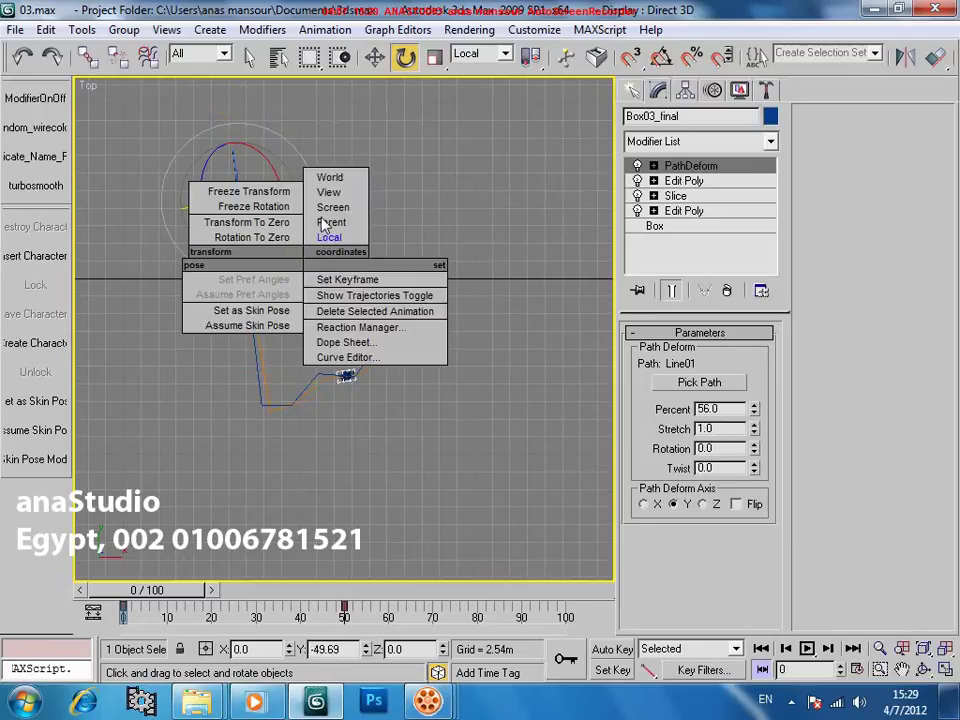
pyautogui.click(333, 178)
pyautogui.moveTo(270, 247); pyautogui.dragTo(242, 170)
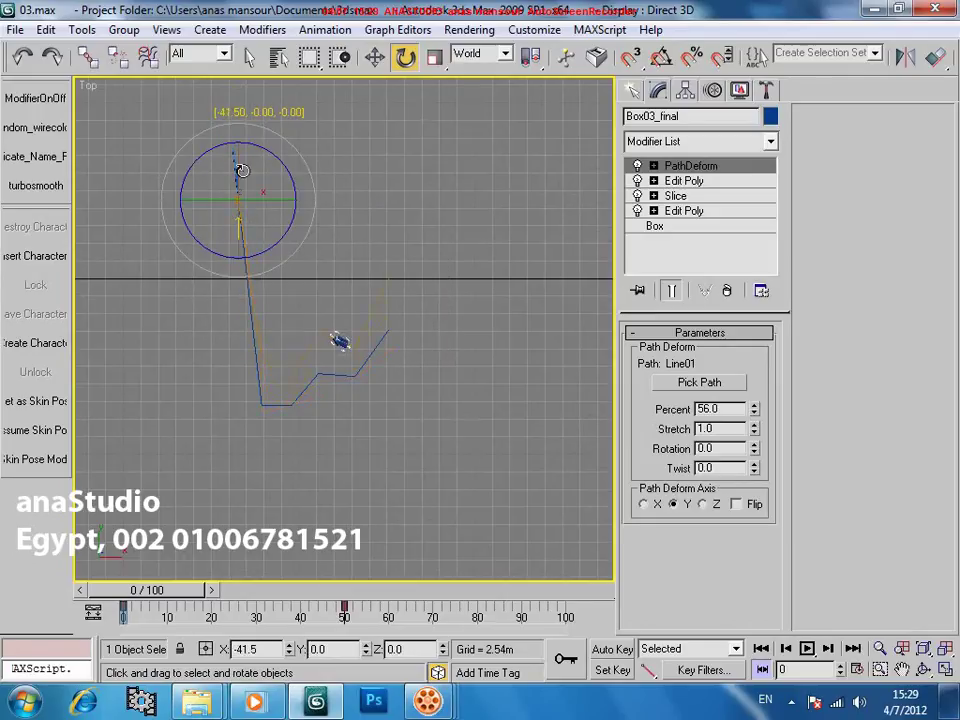
# Switch to the maximized Front view and move Box03_final down toward Line01
pyautogui.scroll(4, 350, 412)
pyautogui.press('w')
pyautogui.hotkey('alt', 'w')
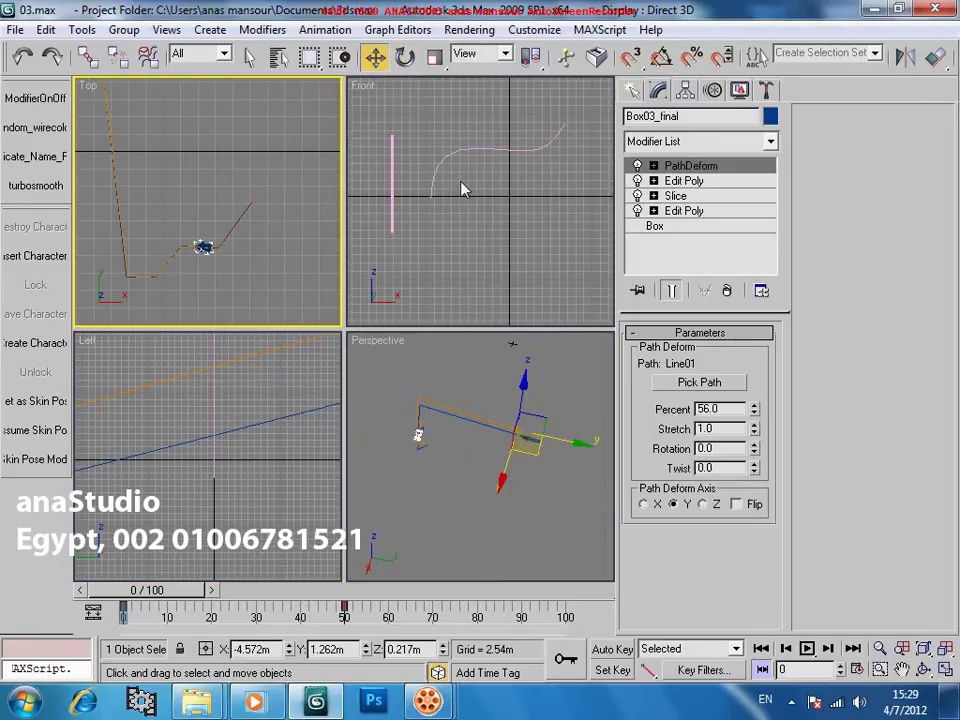
pyautogui.rightClick(396, 180)
pyautogui.press('z')
pyautogui.hotkey('alt', 'w')
pyautogui.scroll(-3, 446, 236)
pyautogui.scroll(3, 352, 303)
pyautogui.moveTo(242, 291); pyautogui.dragTo(229, 344)
# Rotate Box03_final in the Front view so its path gizmo follows the slope of Line01
pyautogui.press('e')
pyautogui.moveTo(440, 345); pyautogui.dragTo(300, 347, button='middle')
pyautogui.moveTo(156, 365); pyautogui.dragTo(120, 385)
pyautogui.moveTo(188, 371); pyautogui.dragTo(180, 376, button='middle')
pyautogui.moveTo(168, 383); pyautogui.dragTo(161, 381)
# Return to the Perspective view and scrub to frame 31 to examine how Box03_final runs along the line
pyautogui.hotkey('alt', 'w')
pyautogui.rightClick(433, 429)
pyautogui.press('w')
pyautogui.scroll(-4, 438, 424)
pyautogui.hotkey('alt', 'w')
pyautogui.scroll(-4, 461, 431)
pyautogui.keyDown('alt'); pyautogui.moveTo(461, 431); pyautogui.dragTo(380, 452, button='middle'); pyautogui.keyUp('alt')
pyautogui.moveTo(160, 598); pyautogui.dragTo(278, 595)
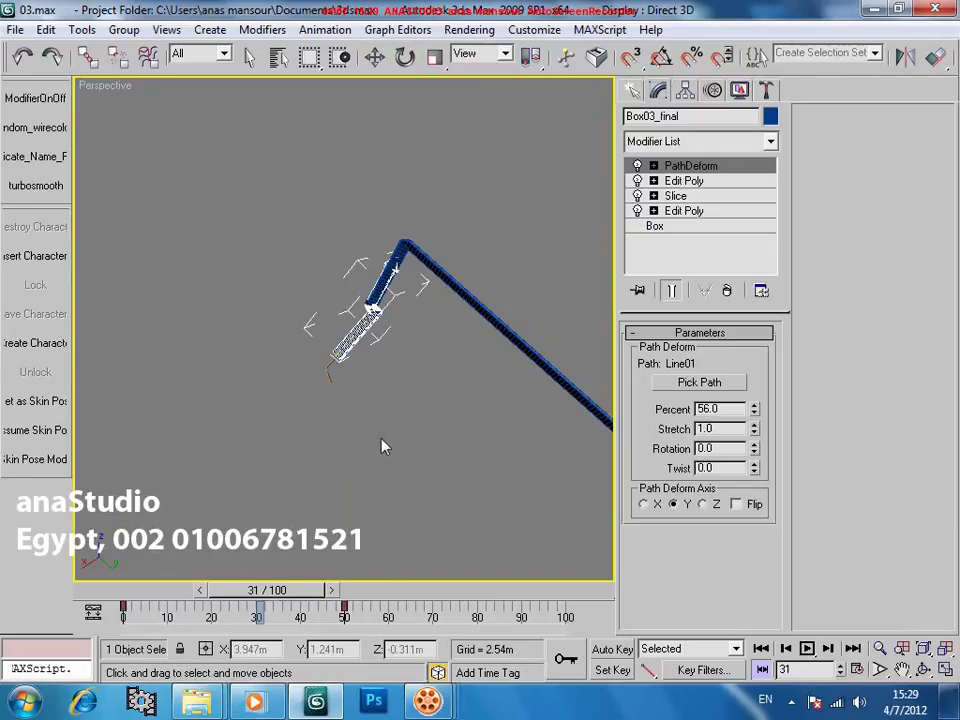
pyautogui.keyDown('alt'); pyautogui.moveTo(381, 439); pyautogui.dragTo(399, 442, button='middle'); pyautogui.keyUp('alt')
# Turn on Flip for the Path Deform axis of Box03_final and return to frame 0
pyautogui.click(745, 507)
pyautogui.keyDown('alt'); pyautogui.moveTo(476, 480); pyautogui.dragTo(416, 522, button='middle'); pyautogui.keyUp('alt')
pyautogui.scroll(-3, 434, 436)
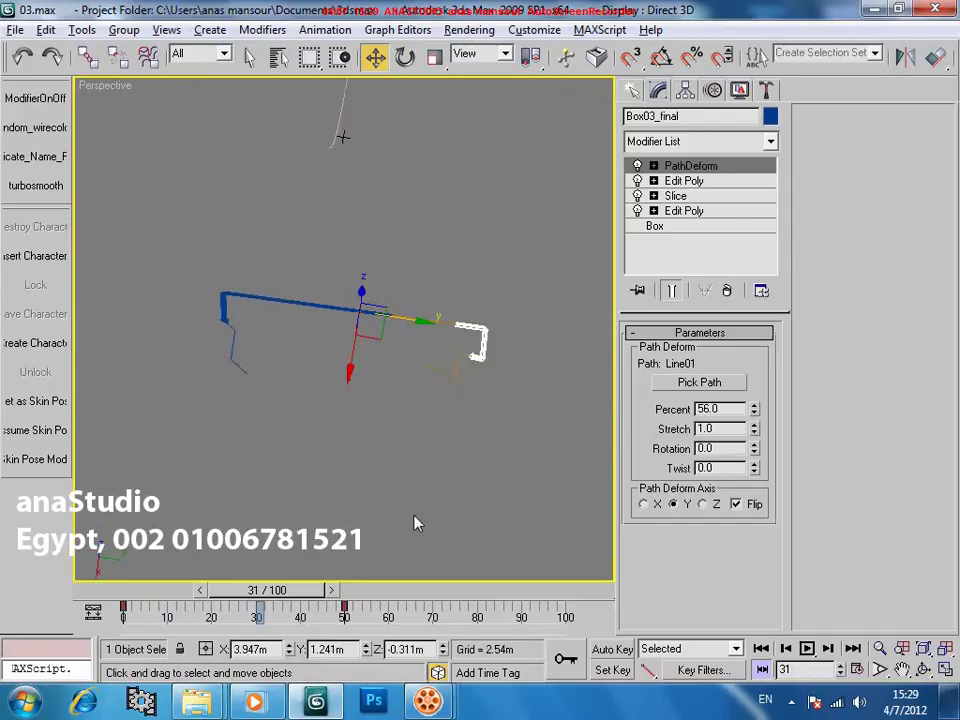
pyautogui.scroll(3, 416, 522)
pyautogui.moveTo(278, 600); pyautogui.dragTo(58, 574)
# Switch to Local rotation axes, turn on angle snap, and rotate Box03_final to turn its reversed path gizmo around
pyautogui.keyDown('alt'); pyautogui.moveTo(380, 260); pyautogui.dragTo(462, 186, button='middle'); pyautogui.keyUp('alt')
pyautogui.moveTo(477, 291); pyautogui.dragTo(431, 265, button='middle')
pyautogui.press('e')
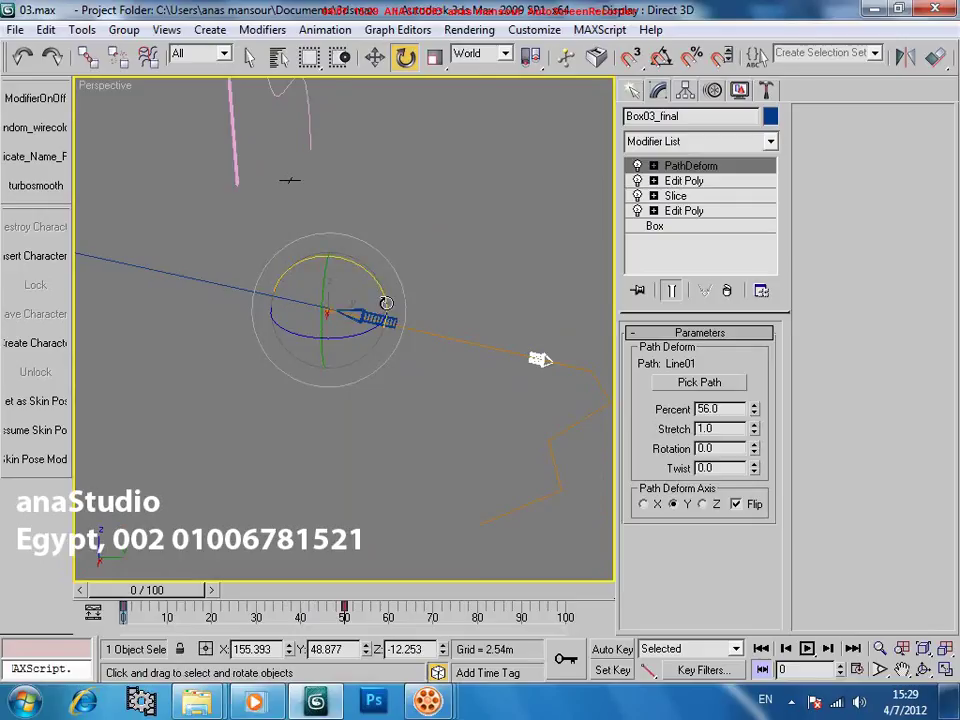
pyautogui.keyDown('alt'); pyautogui.rightClick(378, 297); pyautogui.keyUp('alt')
pyautogui.click(398, 222)
pyautogui.moveTo(430, 352); pyautogui.dragTo(427, 307, button='middle')
pyautogui.hotkey('alt', 'a')
pyautogui.scroll(-3, 401, 317)
pyautogui.scroll(2, 408, 318)
pyautogui.press('a')
pyautogui.press('e')
pyautogui.moveTo(429, 305); pyautogui.dragTo(294, 182)
pyautogui.keyDown('alt'); pyautogui.moveTo(360, 280); pyautogui.dragTo(160, 240, button='middle'); pyautogui.keyUp('alt')
# Turn off angle snap and keep rotating Box03_final about its Local axes until its path gizmo nears Line01
pyautogui.rightClick(408, 348)
pyautogui.click(423, 257)
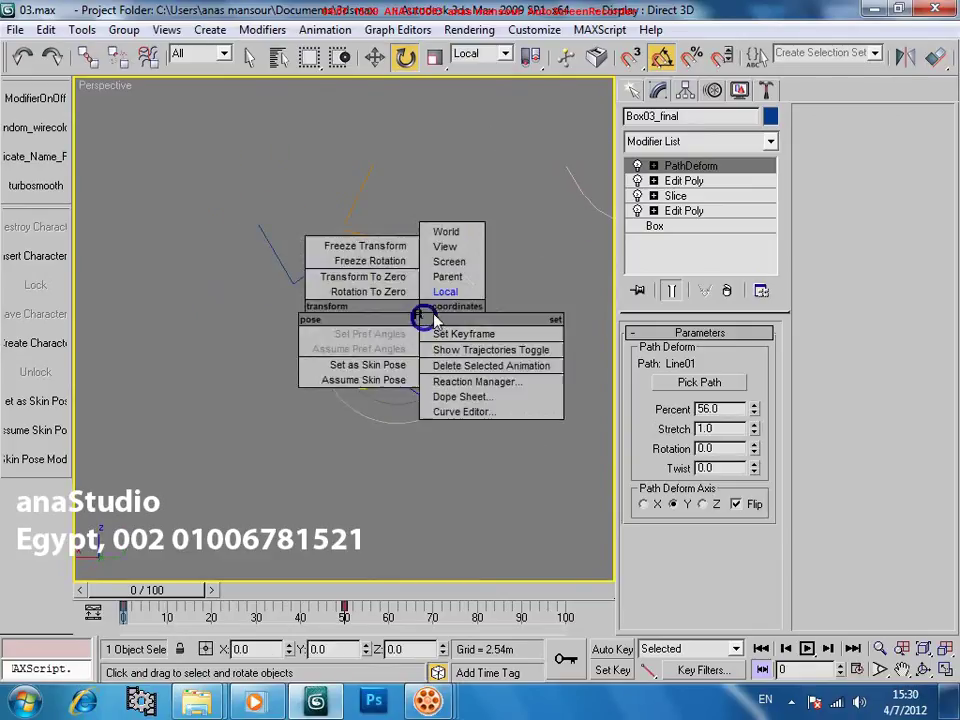
pyautogui.press('a')
pyautogui.moveTo(430, 302); pyautogui.dragTo(343, 273)
pyautogui.moveTo(422, 375); pyautogui.dragTo(447, 373)
# In the Front view, fine-tune the rotation of Box03_final so its path gizmo overlaps the zigzag line
pyautogui.hotkey('alt', 'w')
pyautogui.rightClick(470, 213)
pyautogui.press('w')
pyautogui.hotkey('alt', 'w')
pyautogui.press('e')
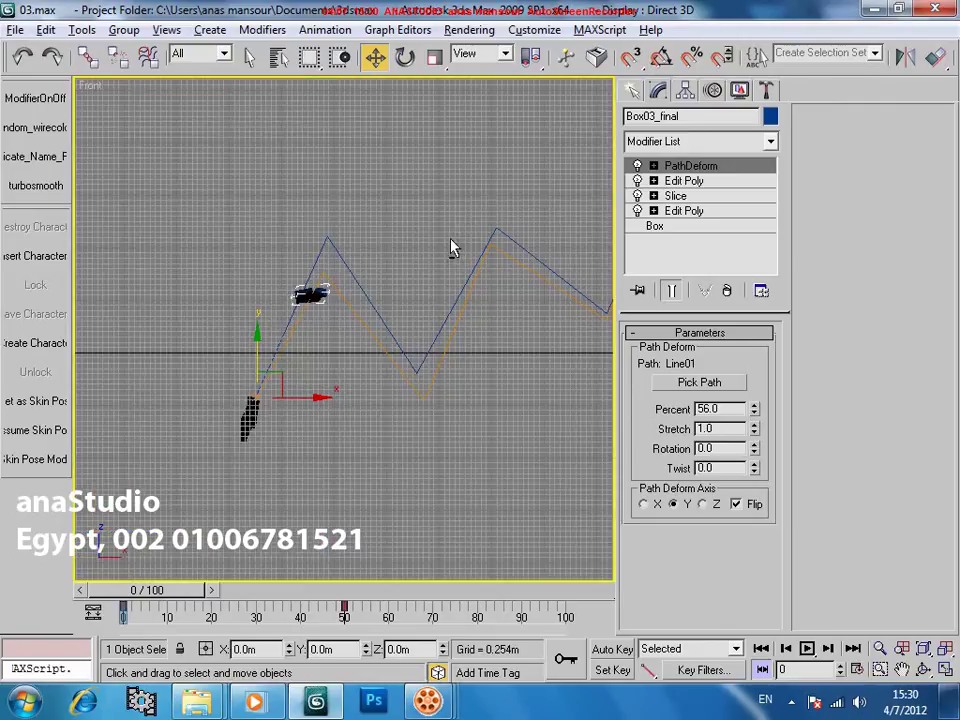
pyautogui.moveTo(268, 372); pyautogui.dragTo(310, 387)
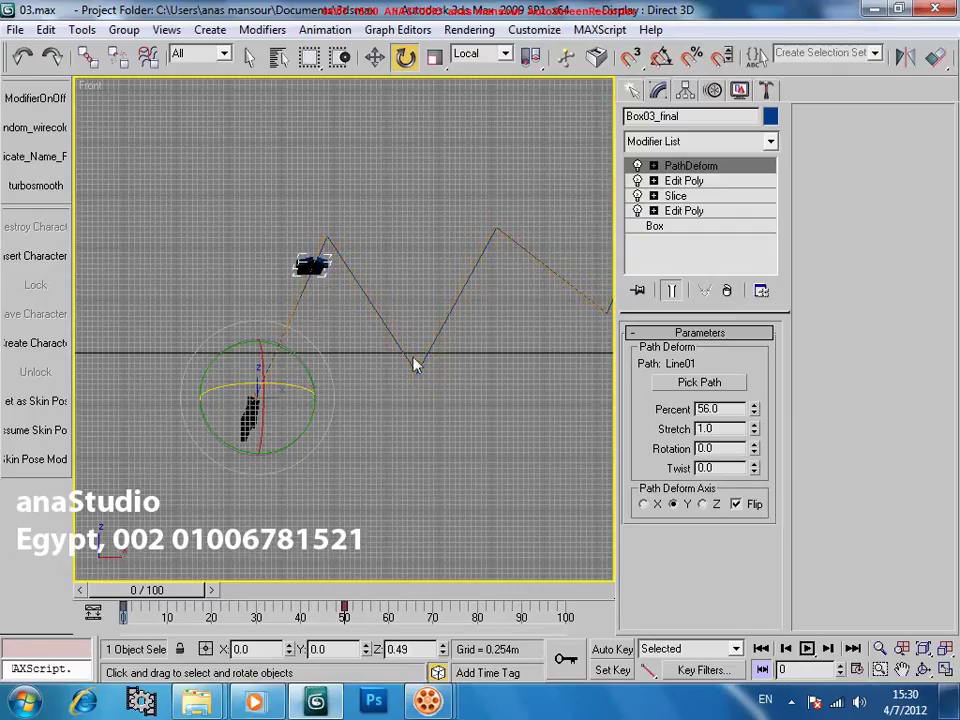
# Return to the Perspective view, scrub to frame 42, and examine how Box03_final lies against the original arrow
pyautogui.scroll(-4, 340, 365)
pyautogui.hotkey('alt', 'w')
pyautogui.rightClick(470, 490)
pyautogui.hotkey('alt', 'w')
pyautogui.scroll(4, 385, 408)
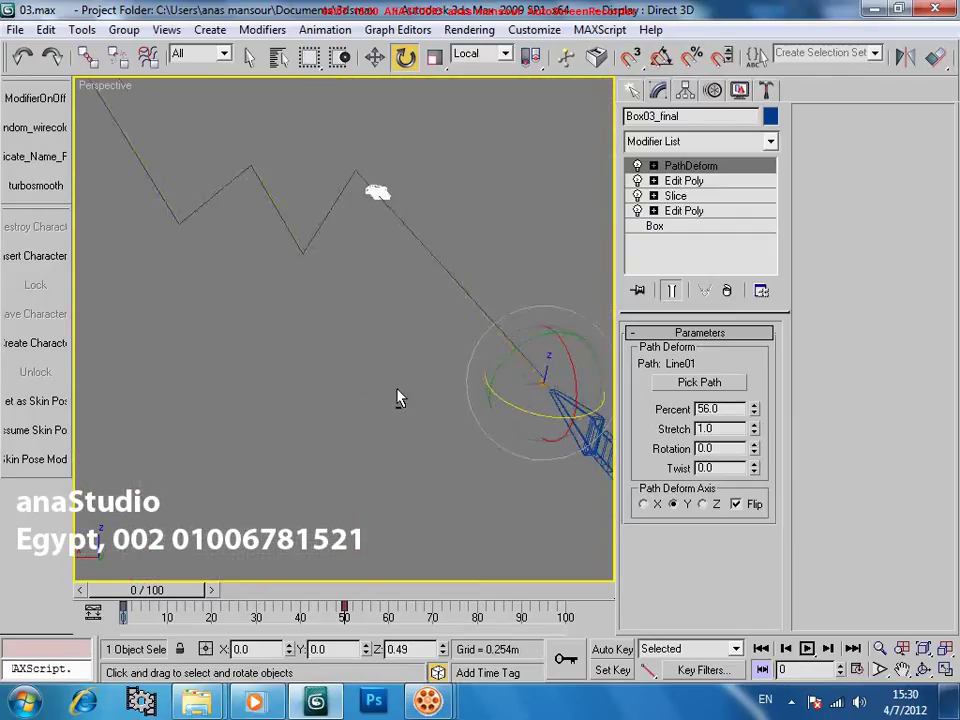
pyautogui.keyDown('alt'); pyautogui.moveTo(378, 399); pyautogui.dragTo(302, 481, button='middle'); pyautogui.keyUp('alt')
pyautogui.moveTo(176, 594); pyautogui.dragTo(343, 583)
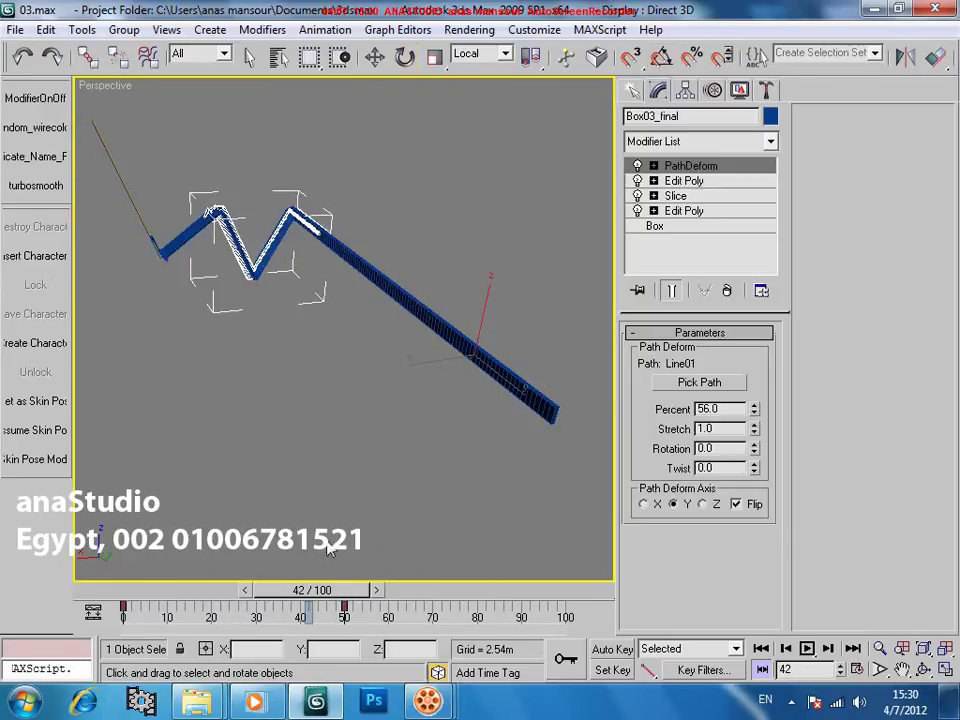
pyautogui.press('e')
pyautogui.moveTo(288, 336); pyautogui.dragTo(321, 349, button='middle')
pyautogui.press('F3')
pyautogui.moveTo(306, 296); pyautogui.dragTo(387, 364, button='middle')
pyautogui.scroll(5, 387, 364)
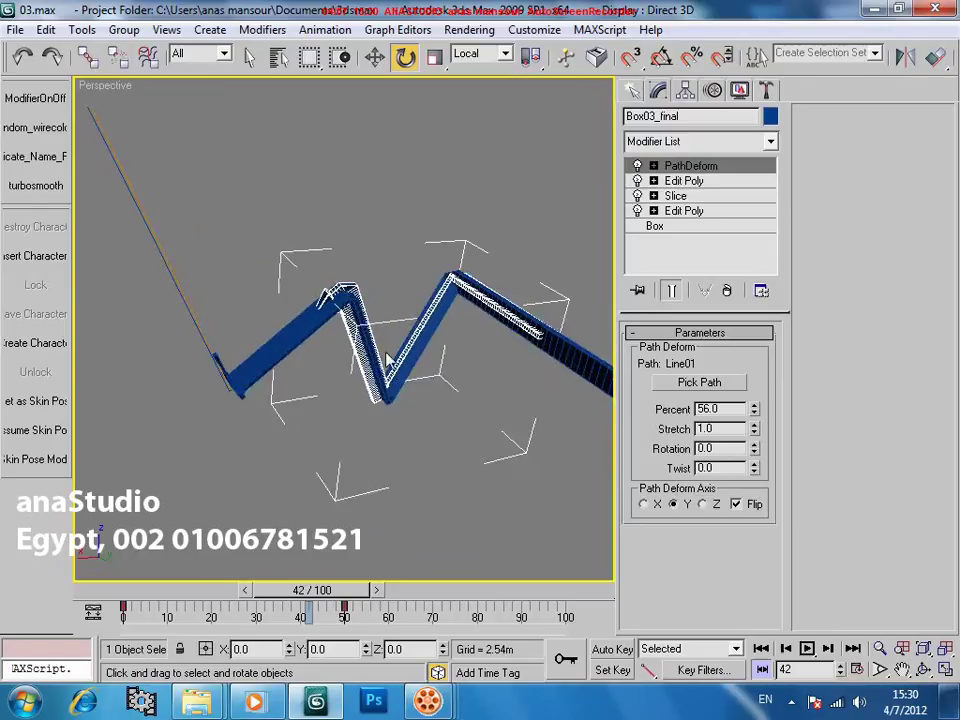
# Compare Box02 and Box03_final by selecting each and alternating between wireframe and shaded display
pyautogui.click(278, 336)
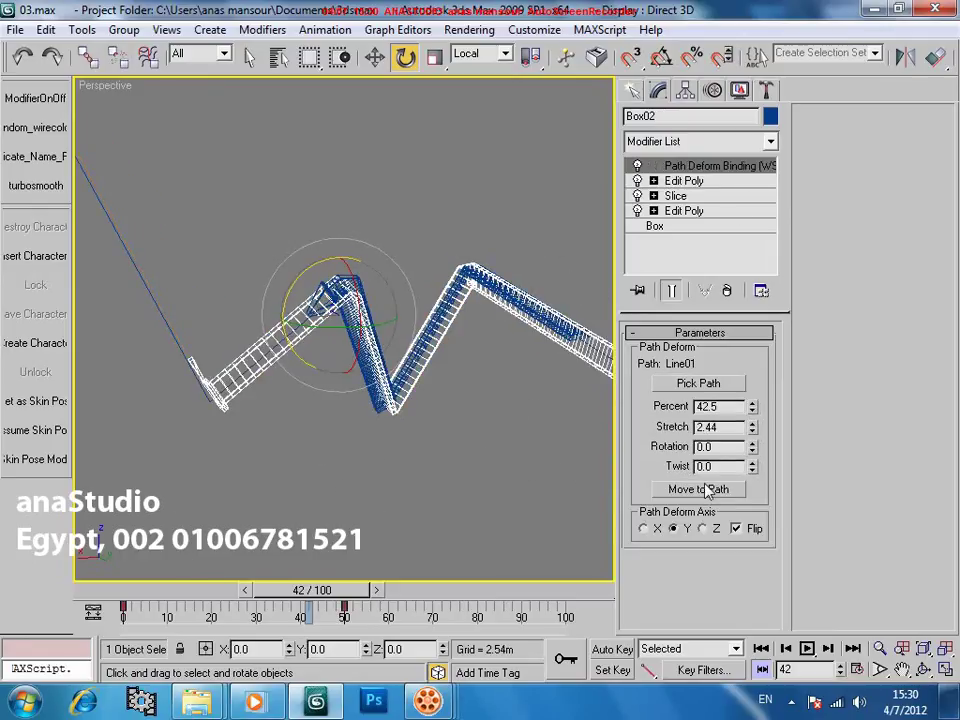
pyautogui.press('F3')
pyautogui.press('q')
pyautogui.click(355, 350)
pyautogui.press('F3')
pyautogui.press('F3')
pyautogui.press('F3')
pyautogui.press('F3')
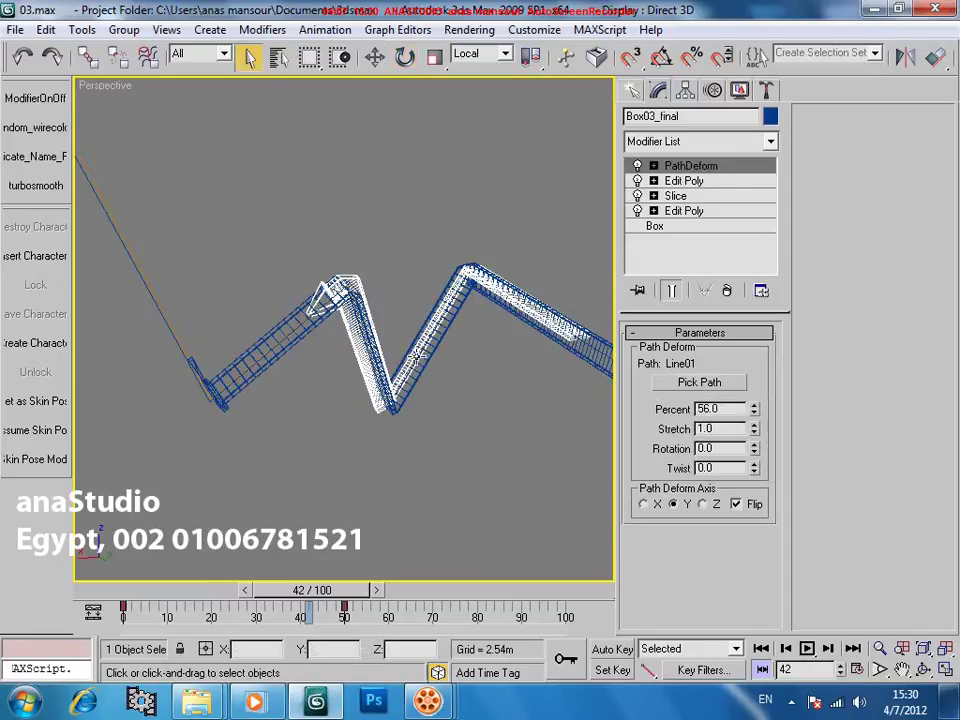
# Hide the original arrow Box02
pyautogui.click(269, 357)
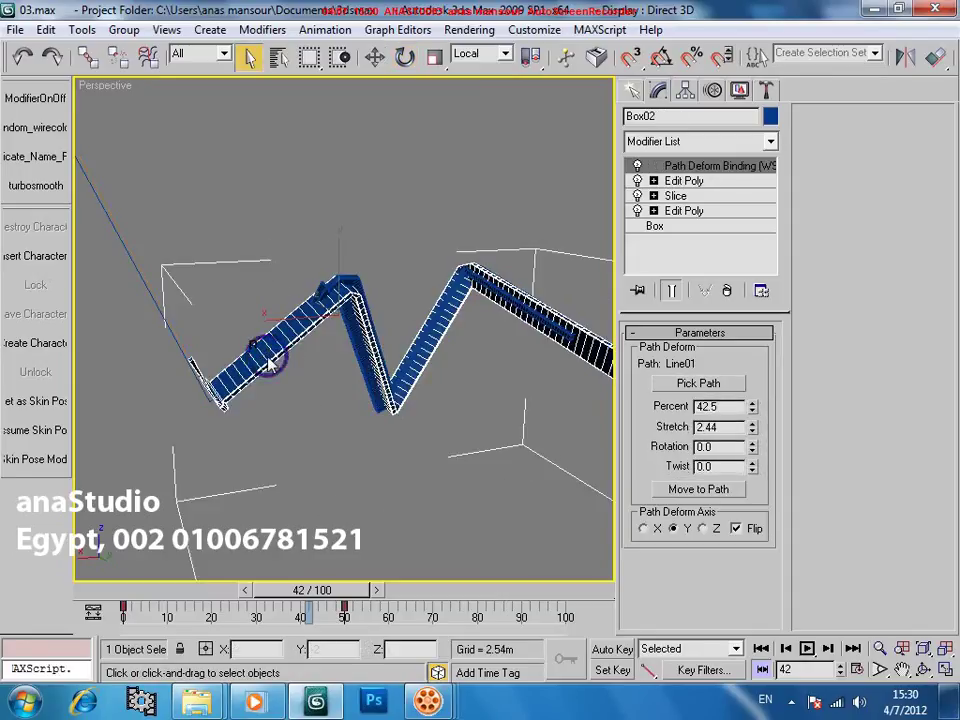
pyautogui.rightClick(266, 341)
pyautogui.click(306, 286)
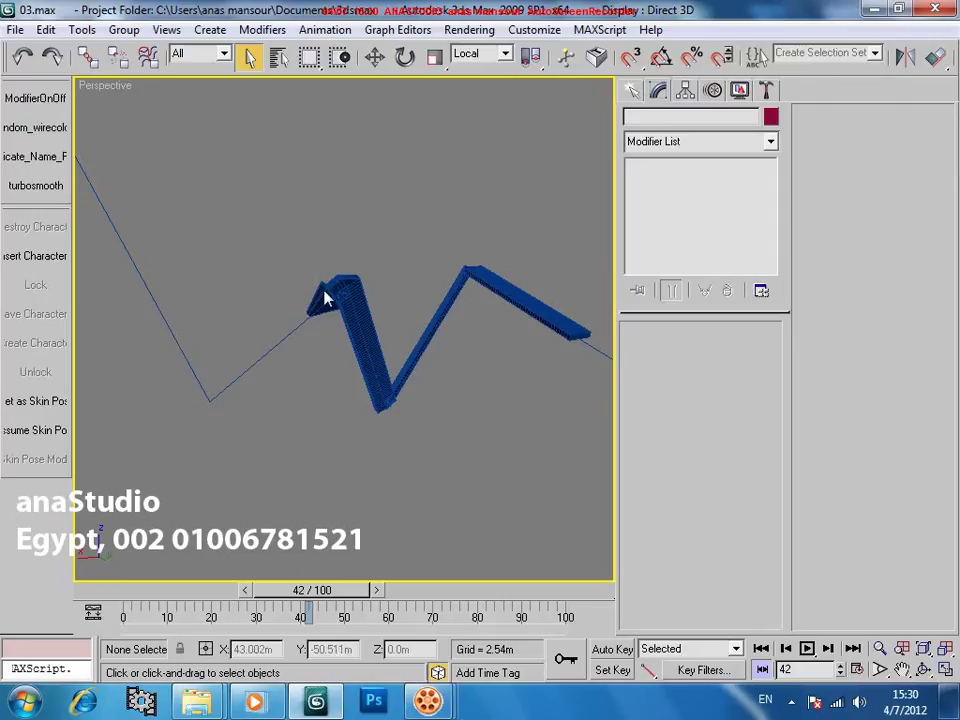
# Set the PathDeform Stretch of Box03_final to 2.28
pyautogui.click(341, 295)
pyautogui.moveTo(754, 428); pyautogui.dragTo(733, 303)
pyautogui.keyDown('alt'); pyautogui.moveTo(358, 356); pyautogui.dragTo(371, 428, button='middle'); pyautogui.keyUp('alt')
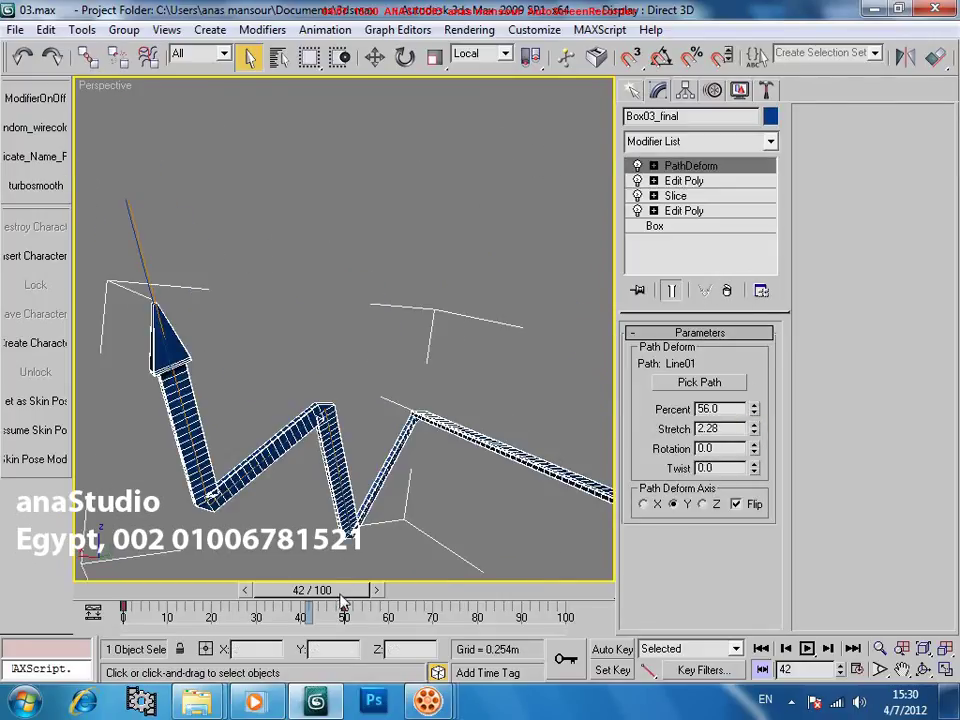
# Scrub the arrow's growth back and forth to frame 41, turn off edged faces, and examine the bends
pyautogui.moveTo(345, 592); pyautogui.dragTo(150, 591)
pyautogui.moveTo(172, 608); pyautogui.dragTo(332, 611)
pyautogui.keyDown('alt'); pyautogui.moveTo(215, 455); pyautogui.dragTo(425, 392, button='middle'); pyautogui.keyUp('alt')
pyautogui.scroll(5, 429, 392)
pyautogui.press('F4')
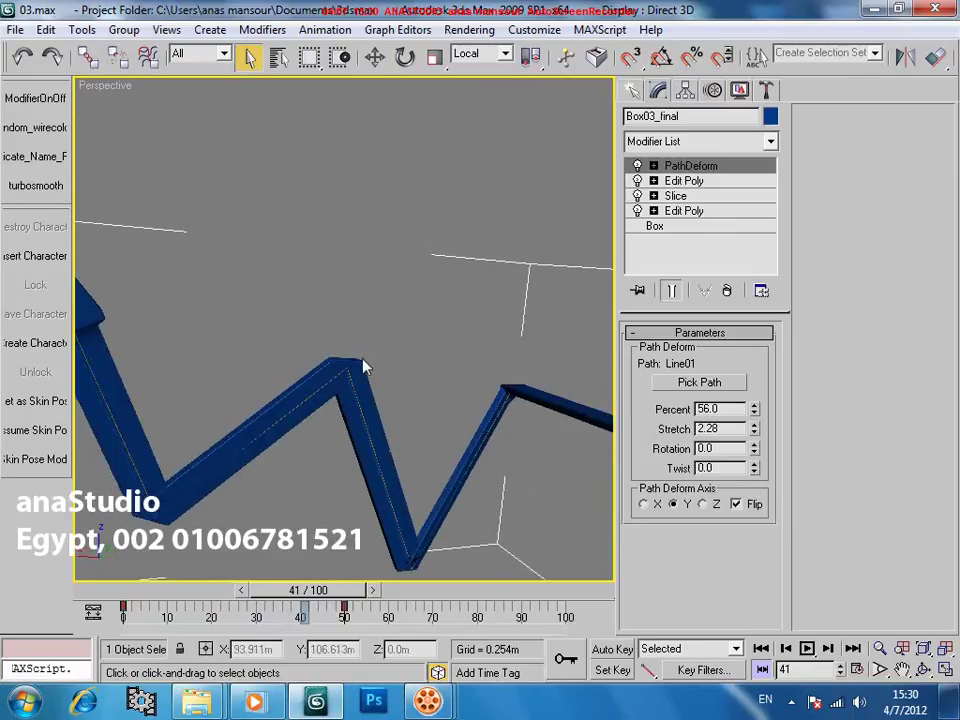
# Turn on edged faces and examine the overlapping mesh at the middle bend of Box03_final
pyautogui.scroll(1, 363, 367)
pyautogui.moveTo(373, 350); pyautogui.dragTo(265, 317, button='middle')
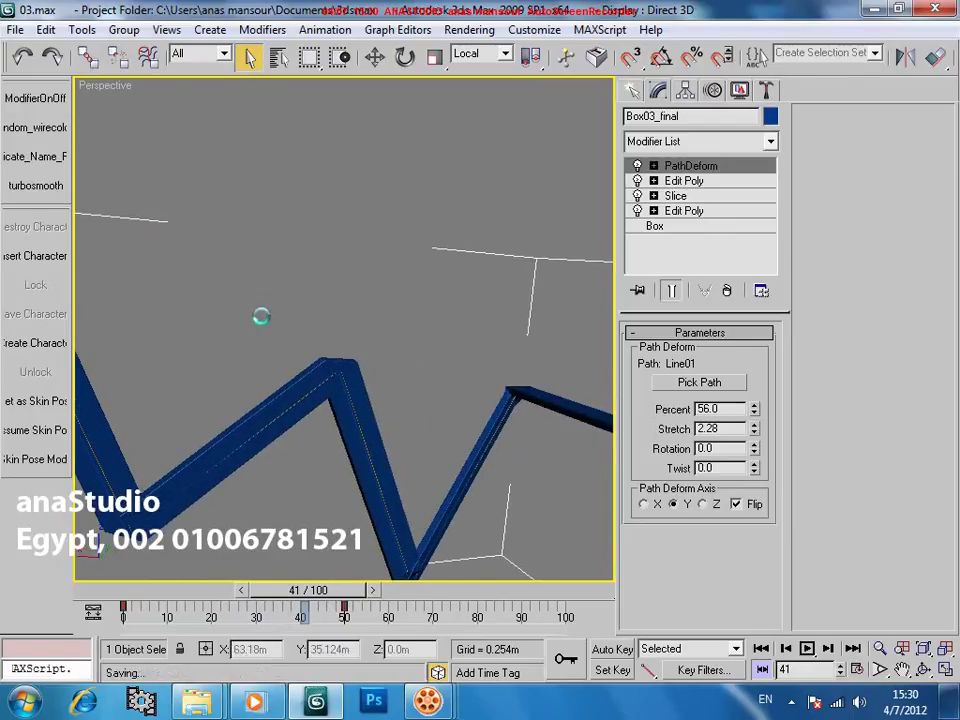
pyautogui.press('F4')
pyautogui.press('F4')
pyautogui.press('F4')
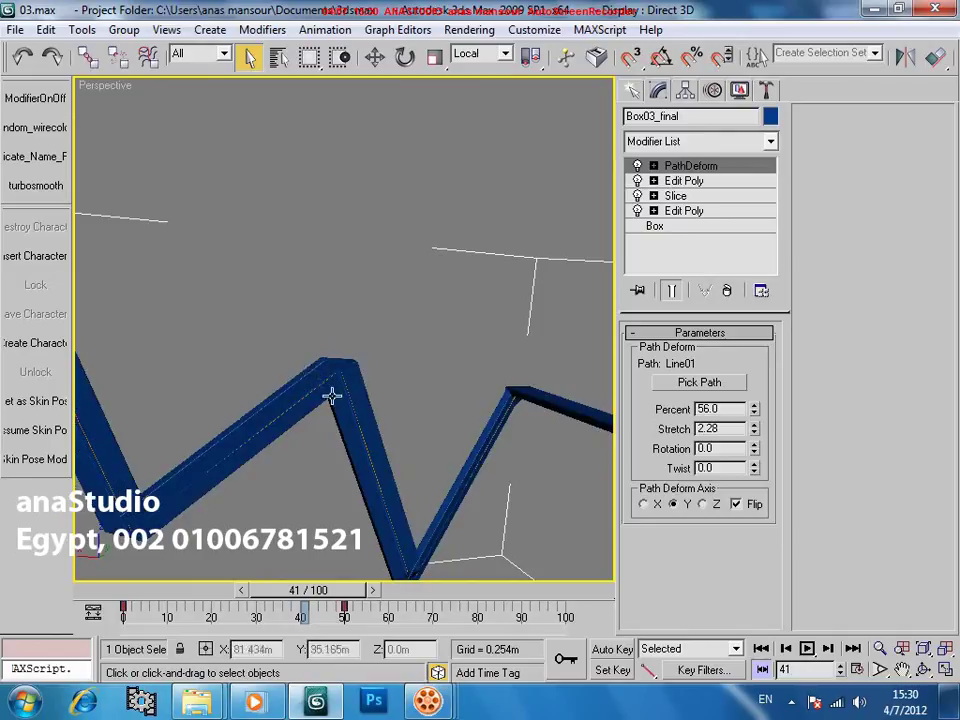
pyautogui.scroll(3, 334, 390)
pyautogui.scroll(-1, 342, 400)
pyautogui.click(427, 330)
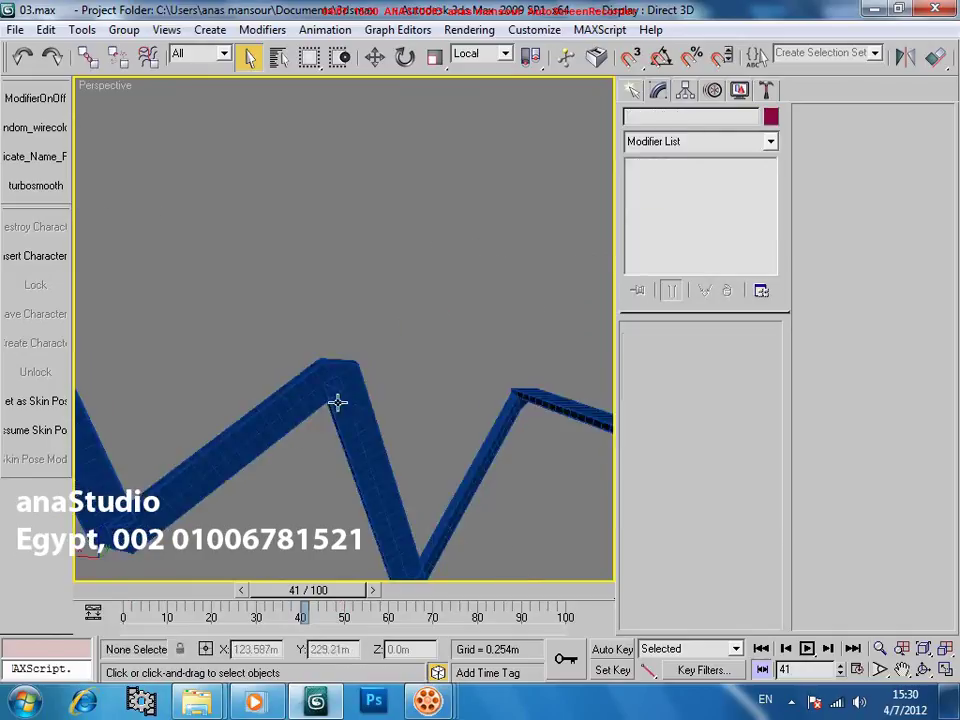
pyautogui.click(356, 409)
pyautogui.press('z')
pyautogui.keyDown('alt'); pyautogui.moveTo(334, 414); pyautogui.dragTo(344, 328, button='middle'); pyautogui.keyUp('alt')
pyautogui.scroll(8, 344, 328)
pyautogui.scroll(2, 147, 197)
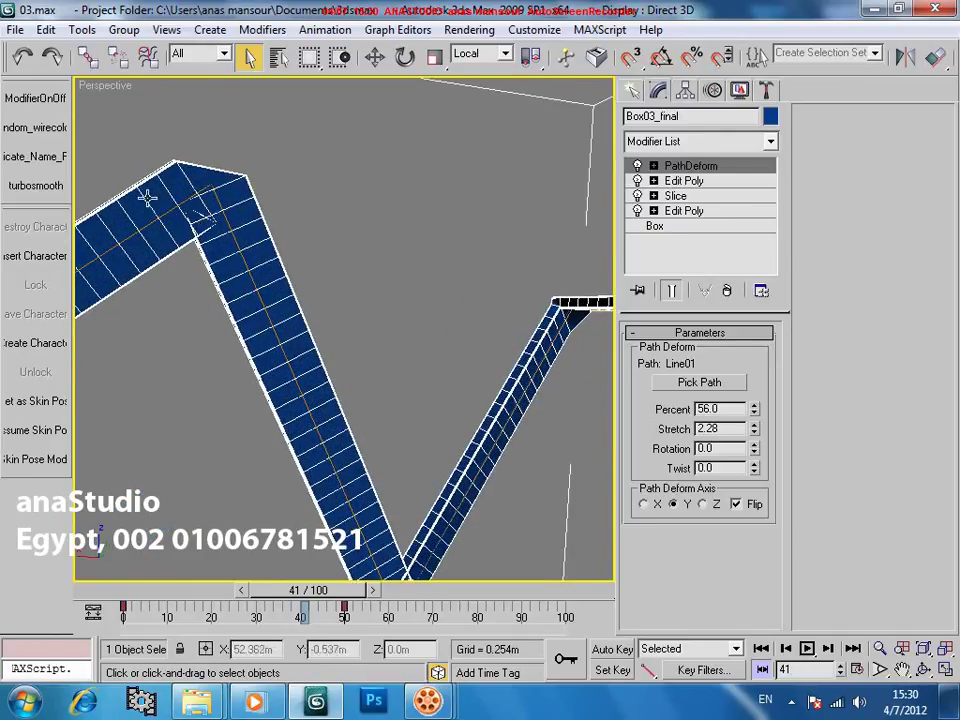
# Add an Edit Poly modifier above PathDeform and select the overlapping vertices at one end of the bend's inner fold in wireframe
pyautogui.click(686, 145)
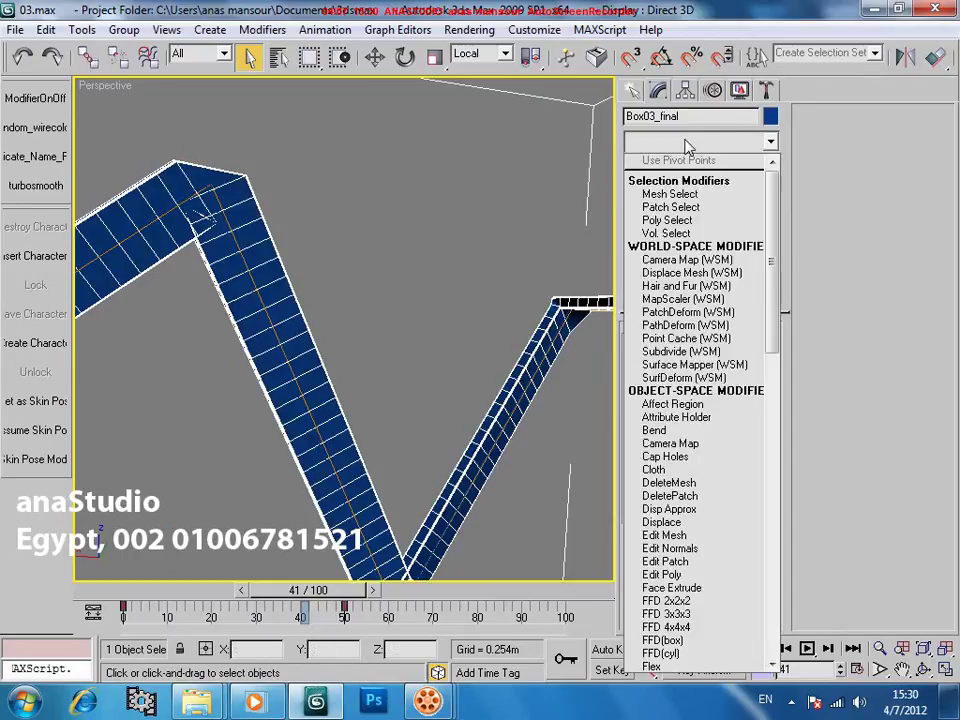
pyautogui.press('e')
pyautogui.click(679, 202)
pyautogui.press('1')
pyautogui.press('F3')
pyautogui.moveTo(193, 207); pyautogui.dragTo(195, 209)
pyautogui.press('z')
pyautogui.scroll(-8, 396, 376)
pyautogui.keyDown('alt'); pyautogui.moveTo(396, 376); pyautogui.dragTo(313, 326, button='middle'); pyautogui.keyUp('alt')
pyautogui.scroll(4, 384, 386)
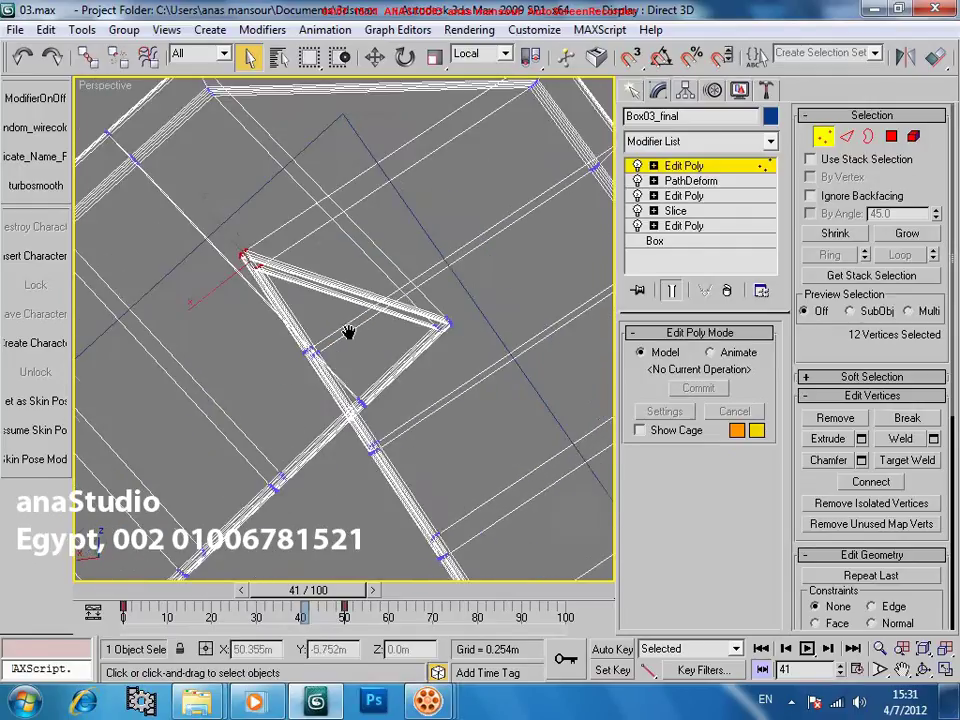
# Set the Edit Poly constraint to Edge and slide the selected fold vertices along their edges to the bend's inner corner
pyautogui.scroll(-4, 313, 326)
pyautogui.scroll(-5, 843, 340)
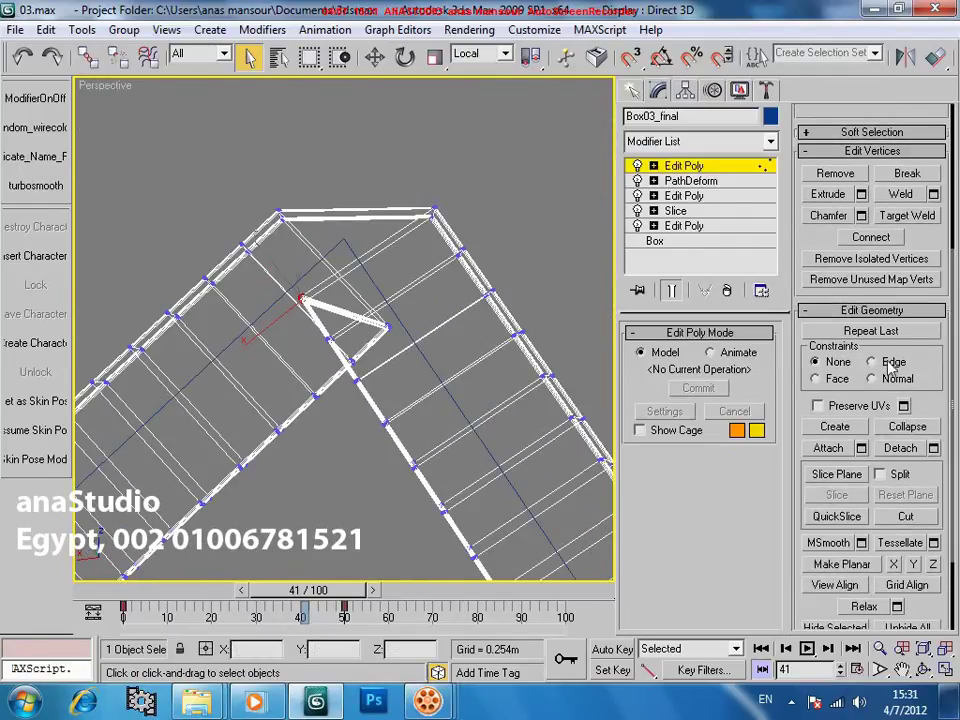
pyautogui.keyDown('alt'); pyautogui.moveTo(377, 412); pyautogui.dragTo(335, 423, button='middle'); pyautogui.keyUp('alt')
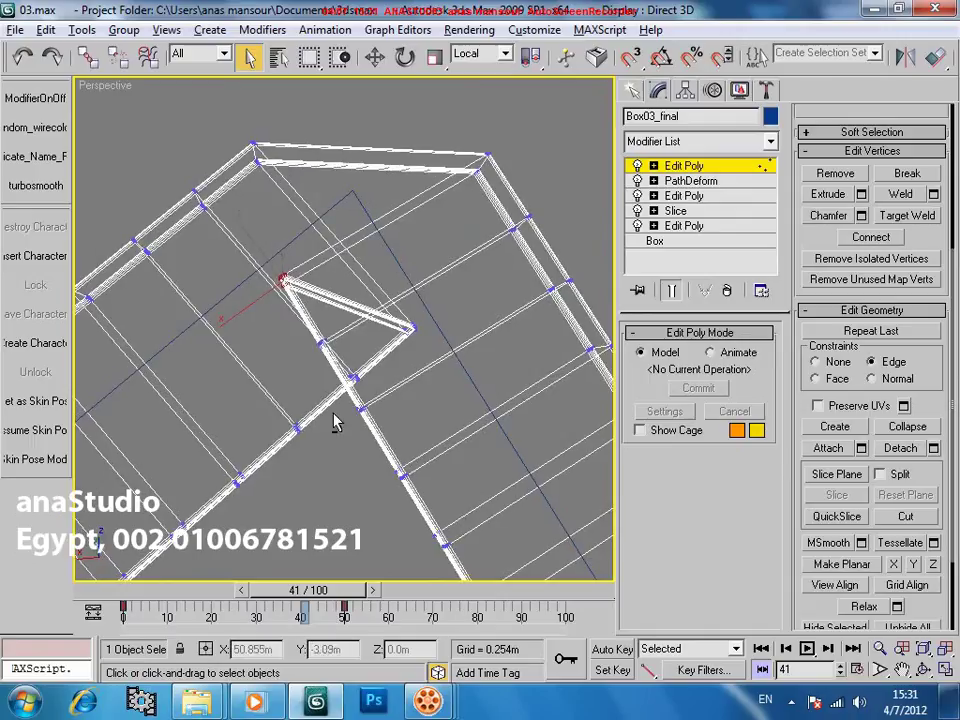
pyautogui.rightClick(314, 312)
pyautogui.click(367, 284)
pyautogui.moveTo(321, 291); pyautogui.dragTo(369, 391)
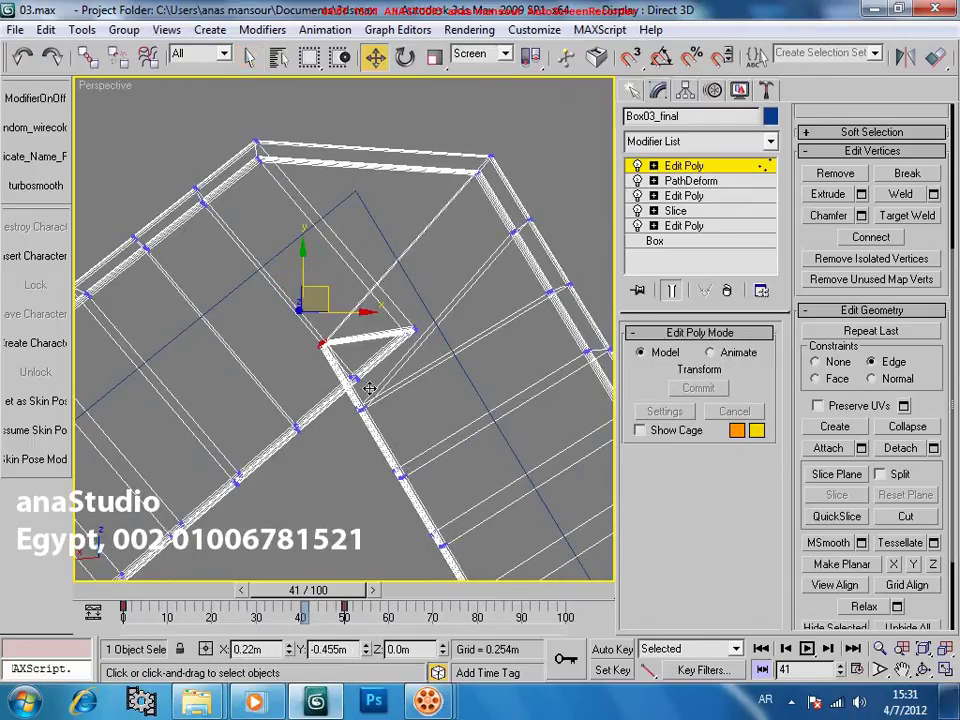
pyautogui.moveTo(342, 345); pyautogui.dragTo(357, 387)
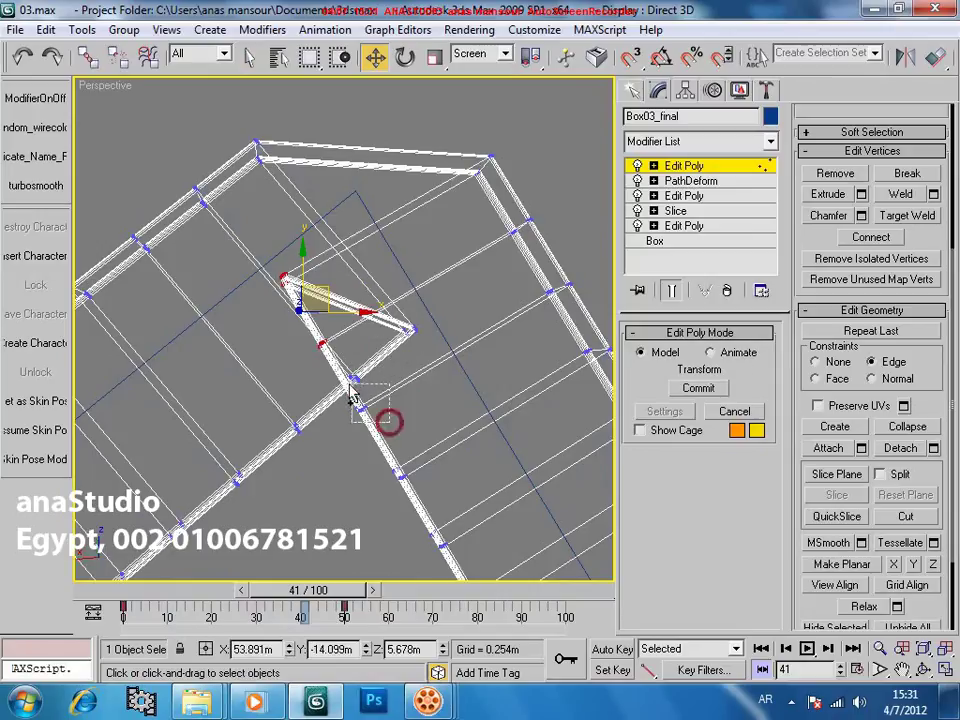
pyautogui.moveTo(345, 324); pyautogui.dragTo(364, 376)
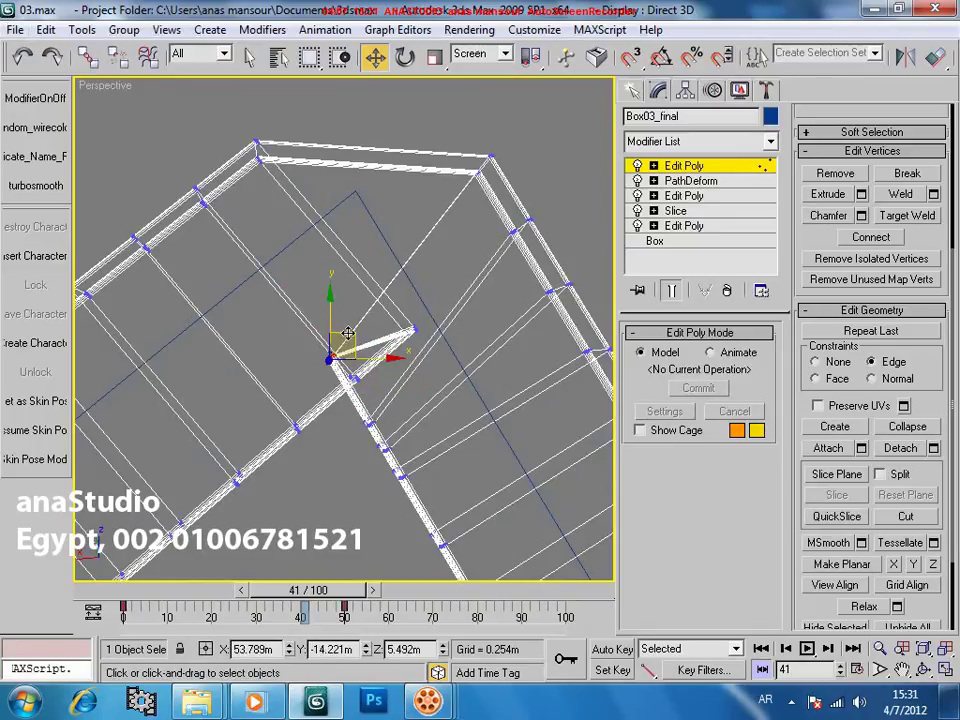
# Slide the vertices at the other end of the inner fold along their edges to the same corner
pyautogui.moveTo(375, 366); pyautogui.dragTo(374, 366)
pyautogui.moveTo(453, 292); pyautogui.dragTo(386, 392)
pyautogui.moveTo(406, 333); pyautogui.dragTo(349, 370)
pyautogui.scroll(5, 347, 385)
pyautogui.moveTo(369, 381); pyautogui.dragTo(352, 349, button='middle')
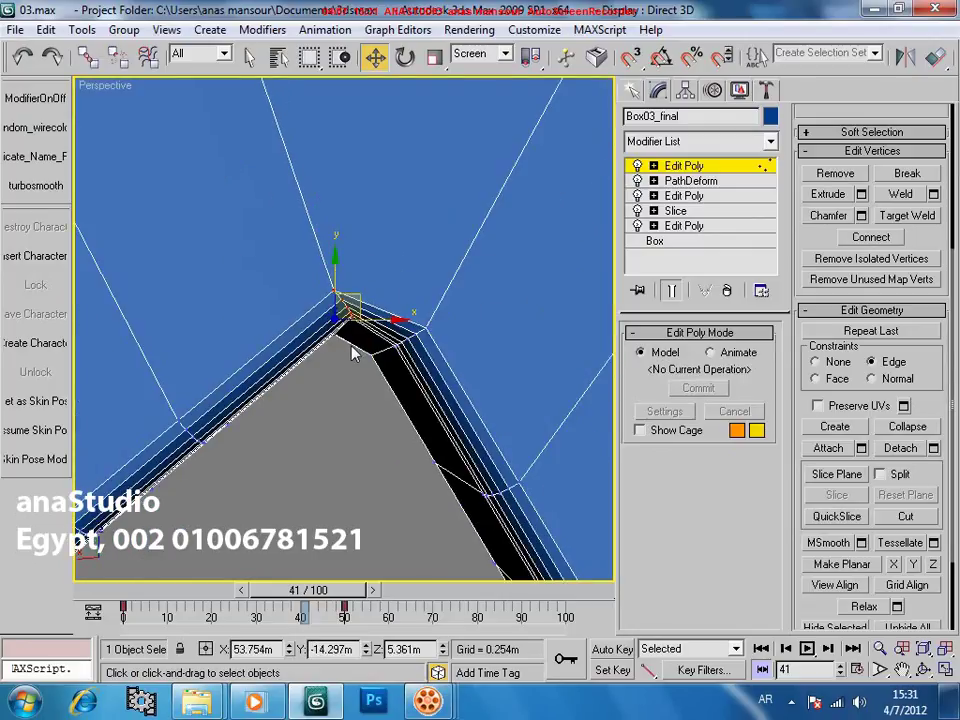
# Rotate the vertex rows at the bend's inner corner into line, the last one by about 3.79 degrees around the screen Z axis
pyautogui.press('e')
pyautogui.moveTo(450, 387)
pyautogui.keyDown('alt'); pyautogui.mouseDown(button='middle')
pyautogui.moveTo(388, 366)
pyautogui.moveTo(374, 313)
pyautogui.mouseUp(button='middle'); pyautogui.keyUp('alt')
pyautogui.press('F3')
pyautogui.keyDown('alt'); pyautogui.rightClick(368, 307); pyautogui.keyUp('alt')
pyautogui.click(362, 314)
pyautogui.press('F3')
pyautogui.moveTo(374, 313); pyautogui.dragTo(402, 390)
pyautogui.press('F3')
pyautogui.moveTo(437, 459); pyautogui.dragTo(353, 328)
pyautogui.keyDown('alt'); pyautogui.moveTo(420, 366); pyautogui.dragTo(426, 333, button='middle'); pyautogui.keyUp('alt')
pyautogui.press('F3')
pyautogui.moveTo(426, 333); pyautogui.dragTo(427, 326)
pyautogui.scroll(-4, 426, 320)
pyautogui.moveTo(422, 272); pyautogui.dragTo(408, 418, button='middle')
pyautogui.press('F3')
# Set the constraint to None and move one set of the bend's outer corner vertices outward to form a sharp tip
pyautogui.moveTo(499, 222); pyautogui.dragTo(454, 268)
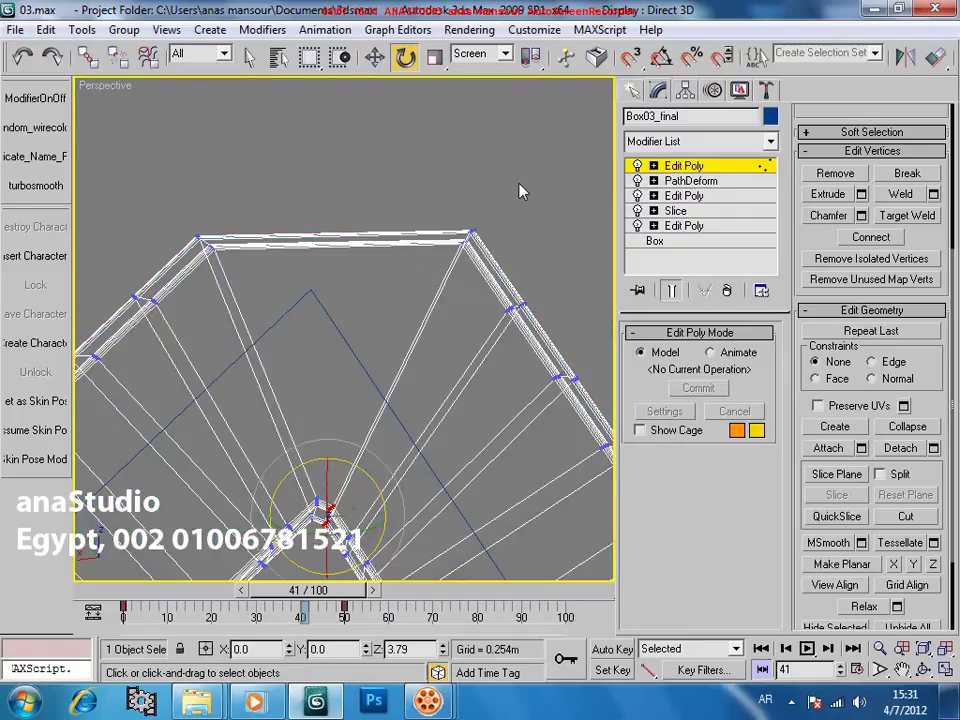
pyautogui.moveTo(448, 263)
pyautogui.mouseDown(button='middle')
pyautogui.moveTo(414, 291)
pyautogui.moveTo(391, 331)
pyautogui.mouseUp(button='middle')
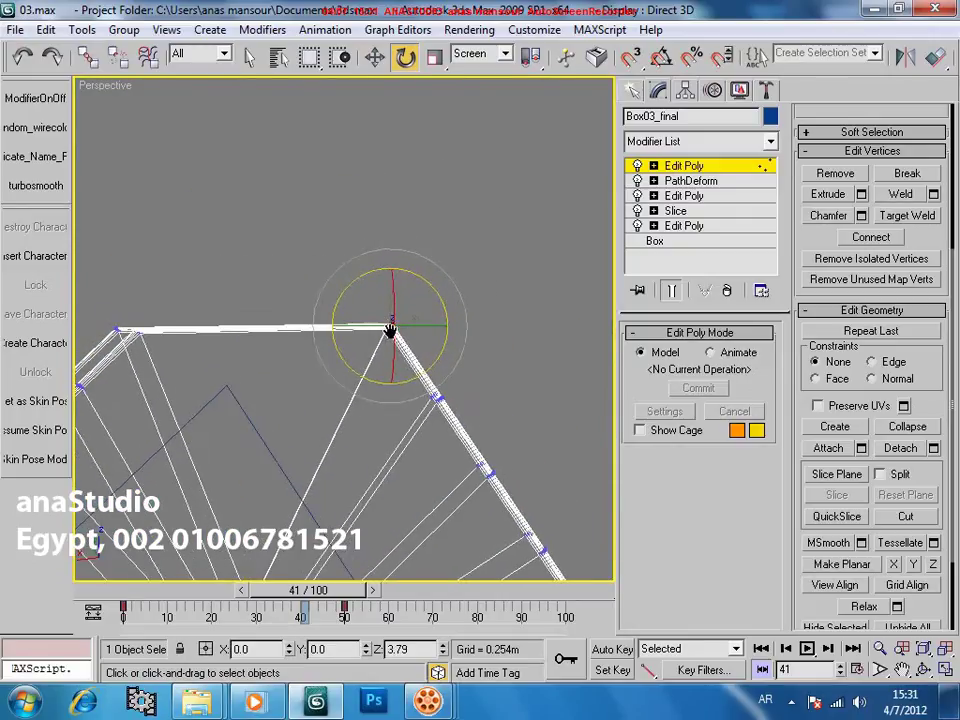
pyautogui.press('F3')
pyautogui.press('w')
pyautogui.moveTo(407, 302); pyautogui.dragTo(285, 155)
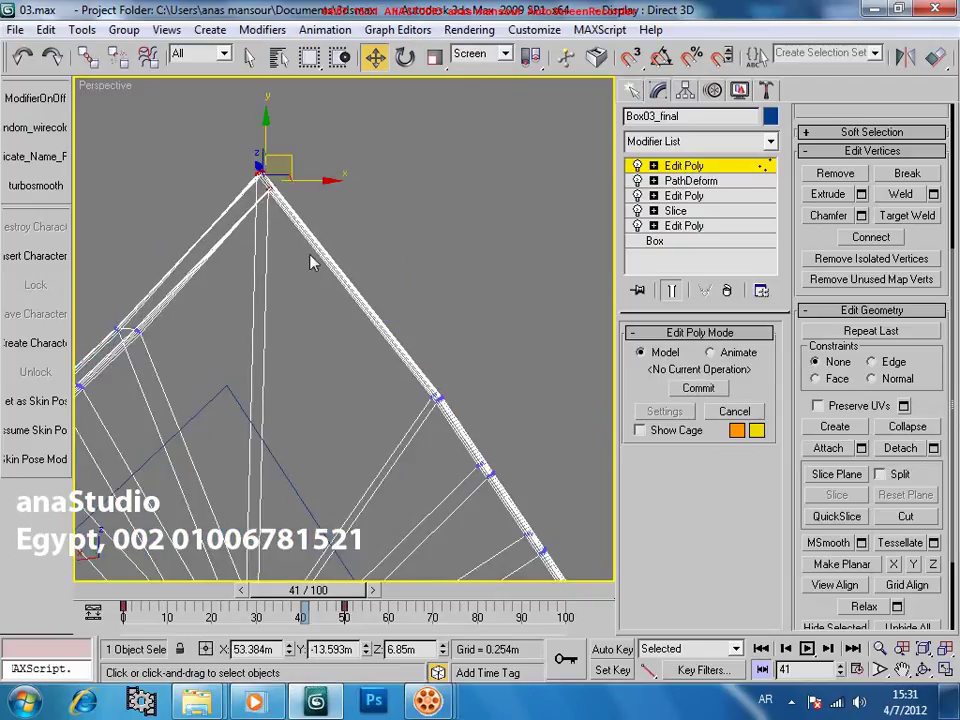
# Fine-tune the position of the sharp outer tip's vertices and check them edge-on
pyautogui.press('z')
pyautogui.scroll(-5, 392, 242)
pyautogui.press('F3')
pyautogui.moveTo(413, 403)
pyautogui.keyDown('alt'); pyautogui.mouseDown(button='middle')
pyautogui.moveTo(379, 422)
pyautogui.moveTo(387, 513)
pyautogui.moveTo(345, 420)
pyautogui.mouseUp(button='middle'); pyautogui.keyUp('alt')
pyautogui.press('F3')
pyautogui.moveTo(374, 312); pyautogui.dragTo(372, 309)
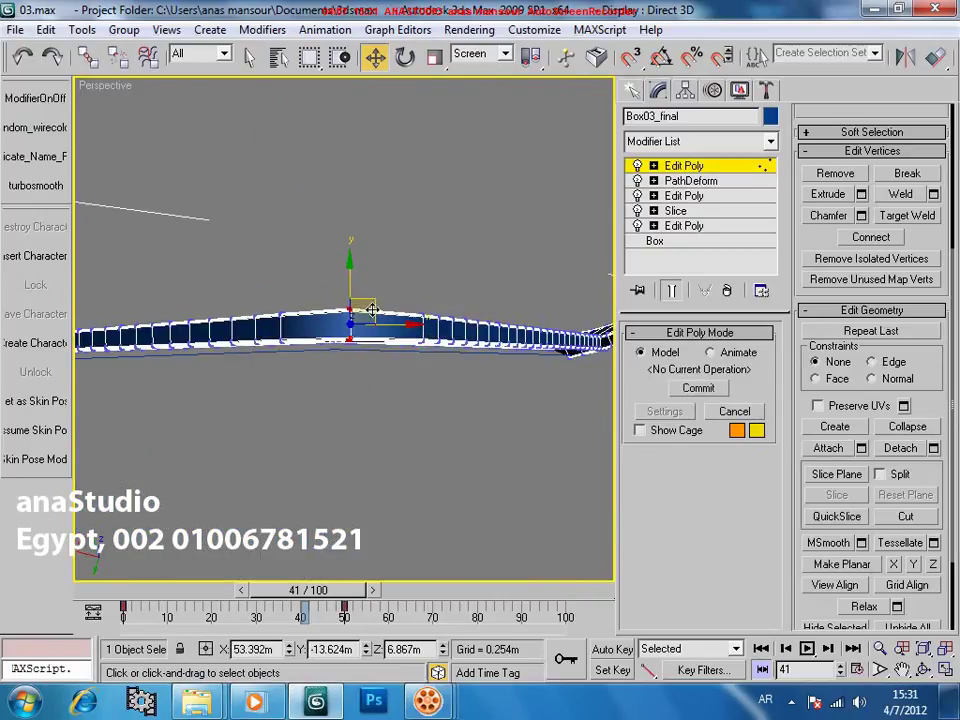
# Check the bend from its reverse side and nudge the tip vertices about 0.065 m along the screen X axis
pyautogui.keyDown('alt'); pyautogui.moveTo(372, 309); pyautogui.dragTo(389, 524, button='middle'); pyautogui.keyUp('alt')
pyautogui.press('F3')
pyautogui.press('F3')
pyautogui.moveTo(364, 298); pyautogui.dragTo(367, 322, button='middle')
pyautogui.press('F3')
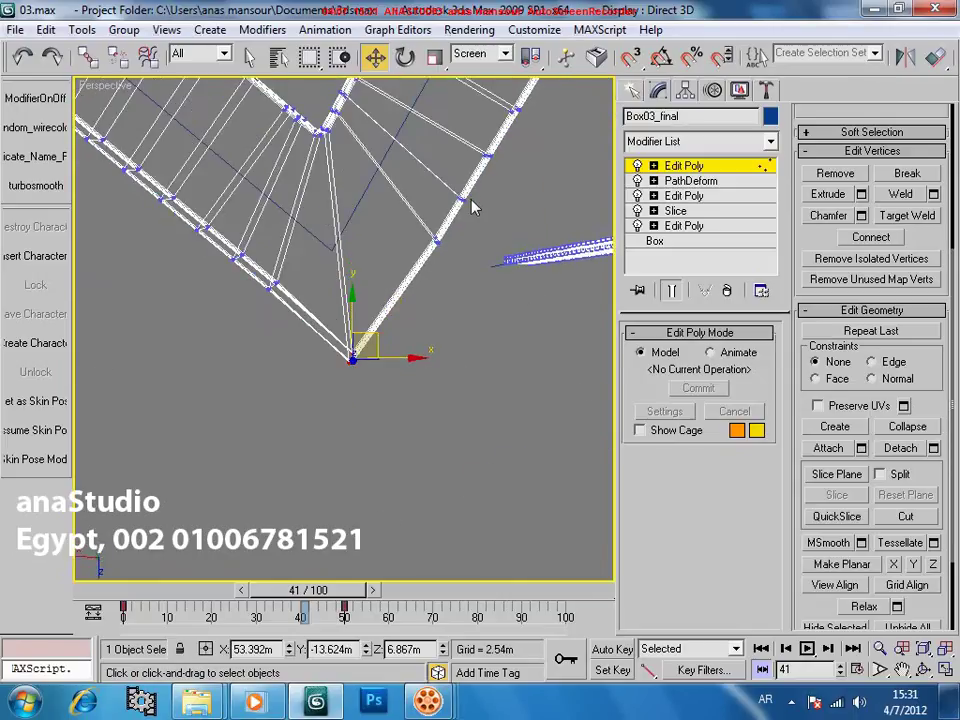
pyautogui.press('F3')
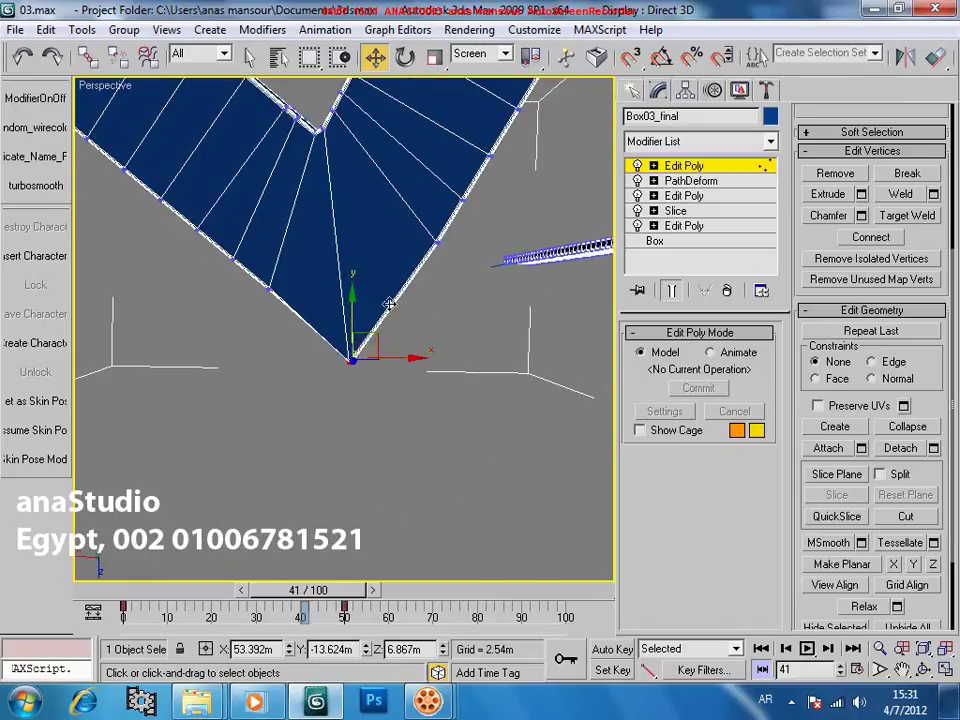
pyautogui.moveTo(355, 358); pyautogui.dragTo(371, 379, button='middle')
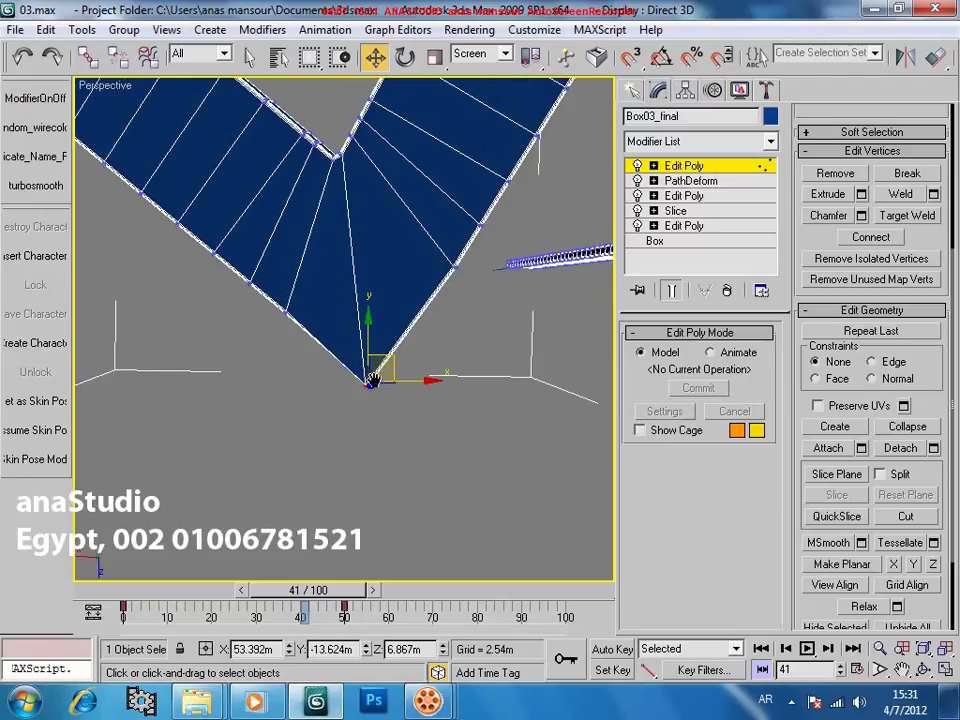
pyautogui.scroll(-3, 371, 360)
pyautogui.scroll(1, 370, 352)
pyautogui.moveTo(379, 335); pyautogui.dragTo(385, 340, button='middle')
pyautogui.scroll(2, 389, 346)
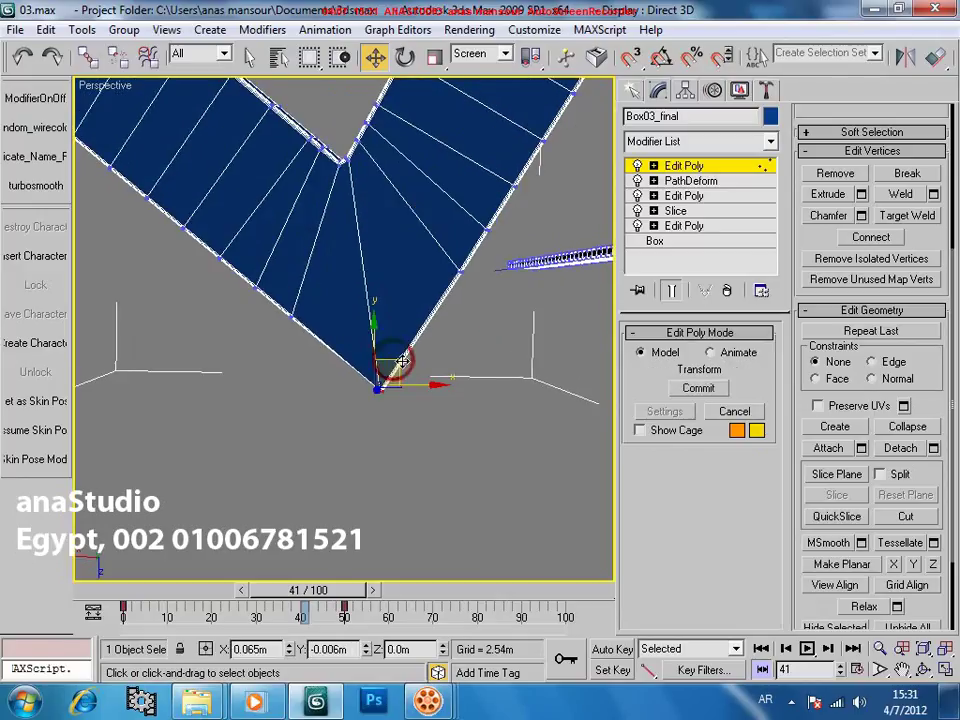
# Rotate the outer tip vertices to line up with the arrow's sides and leave vertex editing
pyautogui.scroll(3, 385, 406)
pyautogui.keyDown('alt'); pyautogui.moveTo(386, 407); pyautogui.dragTo(401, 302, button='middle'); pyautogui.keyUp('alt')
pyautogui.press('e')
pyautogui.moveTo(401, 302); pyautogui.dragTo(433, 381)
pyautogui.moveTo(433, 381); pyautogui.dragTo(438, 494, button='middle')
pyautogui.scroll(-4, 438, 494)
pyautogui.keyDown('alt'); pyautogui.moveTo(416, 414); pyautogui.dragTo(347, 370, button='middle'); pyautogui.keyUp('alt')
pyautogui.press('1')
# Scrub the arrow's growth to frames 34 and 44 and compare the sharpened bend with the neighbouring one
pyautogui.scroll(-5, 349, 407)
pyautogui.moveTo(347, 370); pyautogui.dragTo(416, 366, button='middle')
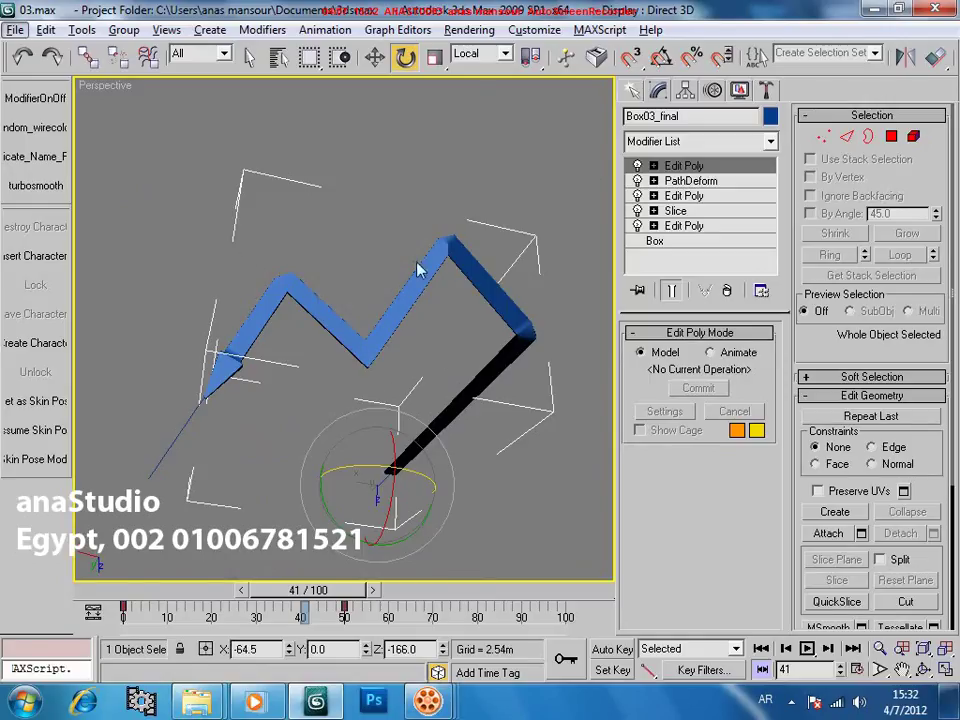
pyautogui.keyDown('alt'); pyautogui.moveTo(491, 400); pyautogui.dragTo(418, 384, button='middle'); pyautogui.keyUp('alt')
pyautogui.scroll(5, 398, 364)
pyautogui.scroll(-4, 388, 379)
pyautogui.moveTo(320, 597); pyautogui.dragTo(297, 592)
pyautogui.scroll(4, 302, 330)
pyautogui.moveTo(302, 332); pyautogui.dragTo(293, 388, button='middle')
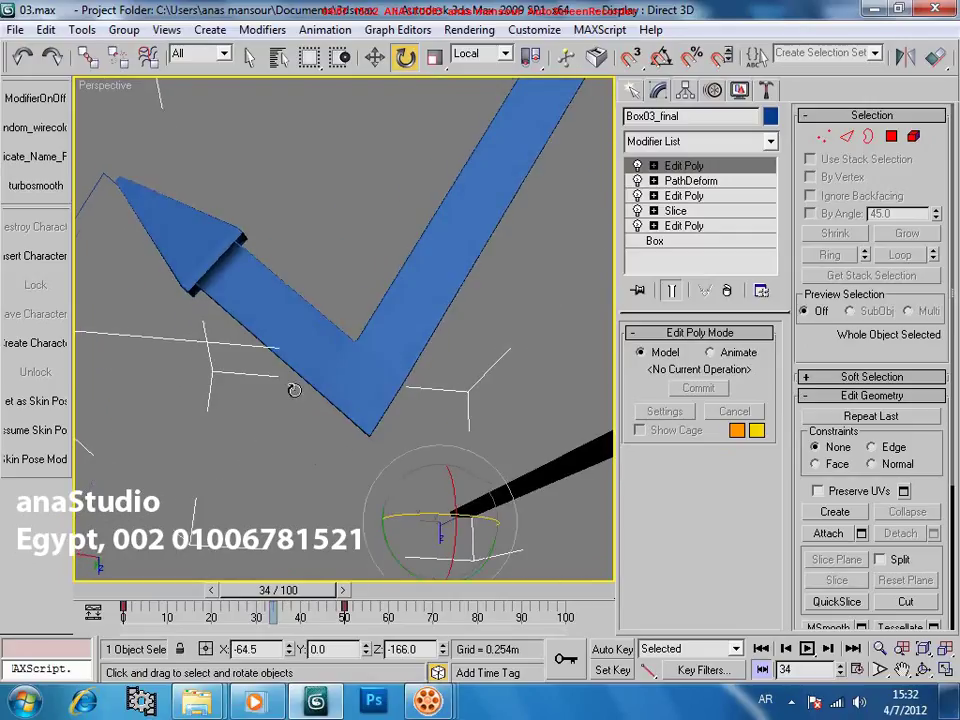
pyautogui.moveTo(304, 589); pyautogui.dragTo(346, 591)
pyautogui.keyDown('alt'); pyautogui.moveTo(325, 398); pyautogui.dragTo(373, 394, button='middle'); pyautogui.keyUp('alt')
pyautogui.moveTo(159, 213); pyautogui.dragTo(298, 224)
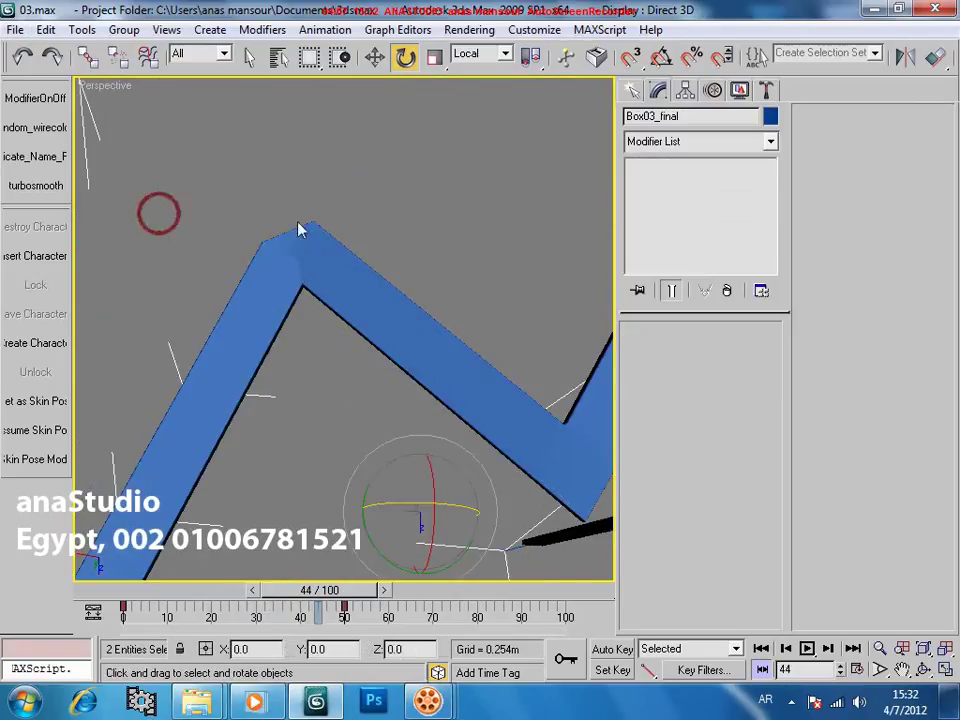
pyautogui.click(387, 365)
pyautogui.click(390, 353)
# Play the arrow's growth, scrub to frame 28 and examine the arrowhead as it approaches the lower bend
pyautogui.scroll(-4, 380, 351)
pyautogui.moveTo(346, 590); pyautogui.dragTo(168, 605)
pyautogui.press('/')
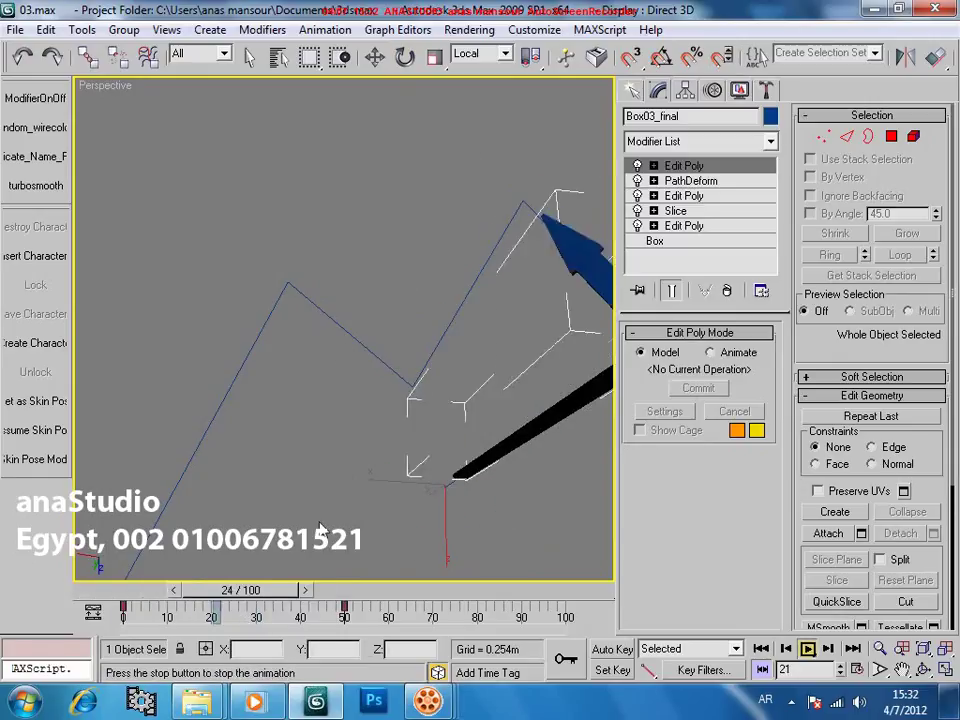
pyautogui.press('/')
pyautogui.moveTo(358, 591); pyautogui.dragTo(295, 606)
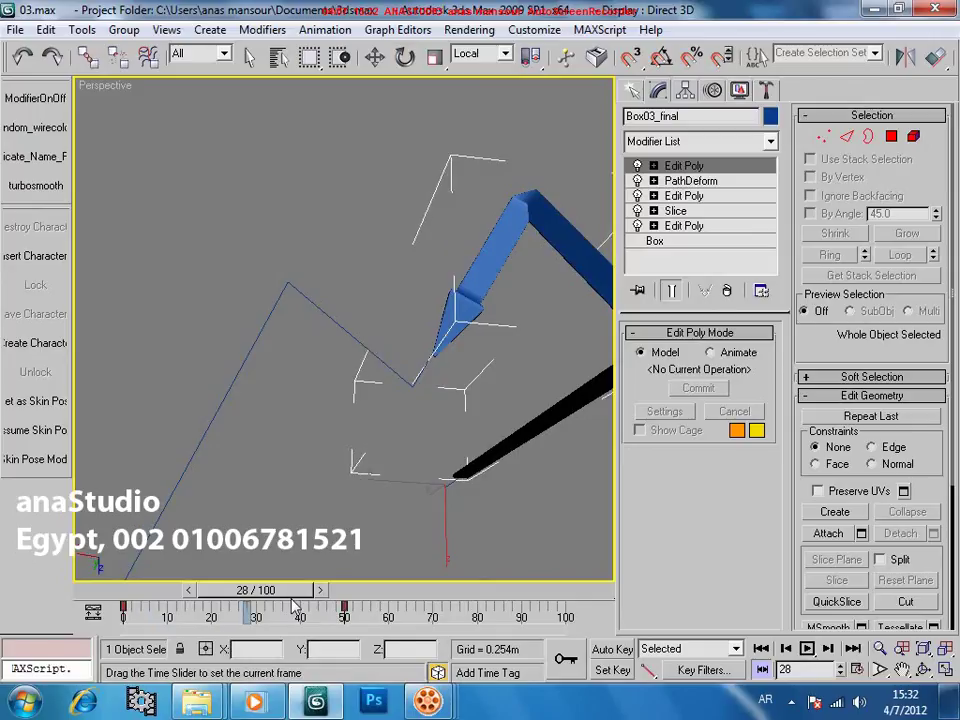
pyautogui.press('F3')
pyautogui.scroll(4, 500, 320)
pyautogui.press('F3')
pyautogui.press('F3')
pyautogui.press('F3')
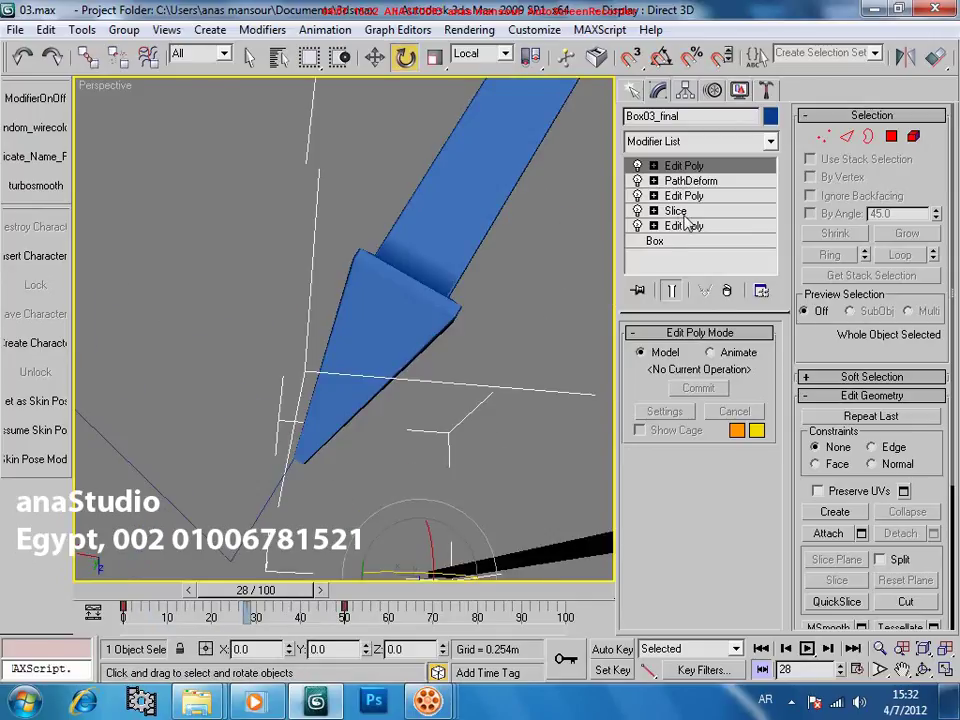
# Select the Slice modifier of Box03_final, turn on Auto Key and advance to frame 29
pyautogui.click(683, 214)
pyautogui.moveTo(400, 326); pyautogui.dragTo(416, 313, button='middle')
pyautogui.scroll(-2, 416, 313)
pyautogui.press('n')
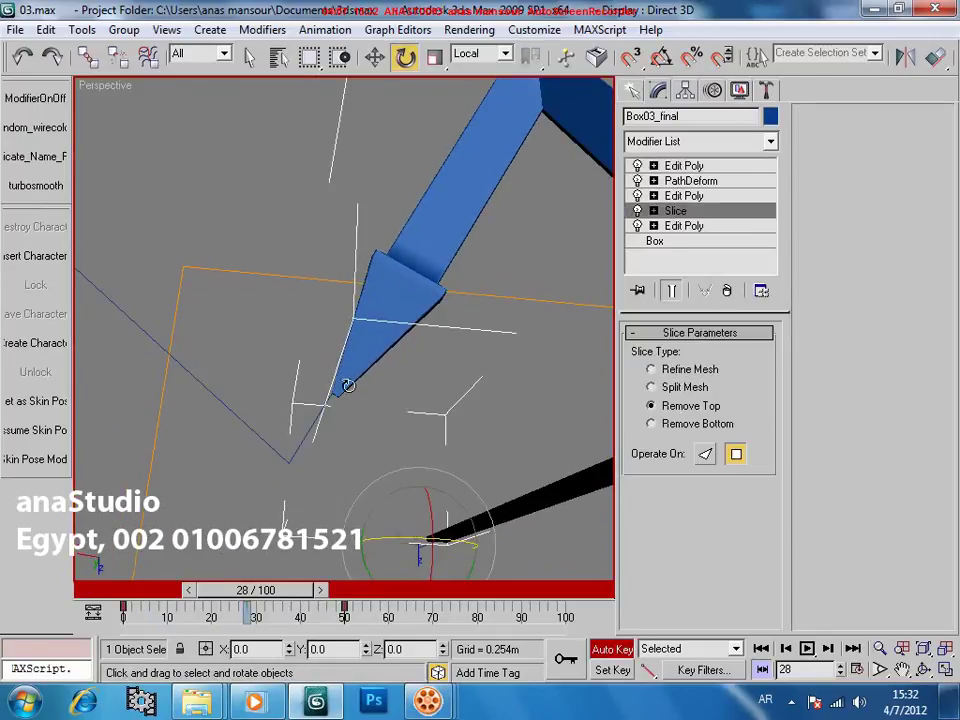
pyautogui.keyDown('alt'); pyautogui.moveTo(372, 373); pyautogui.dragTo(350, 363, button='middle'); pyautogui.keyUp('alt')
pyautogui.press('k')
pyautogui.press('.')
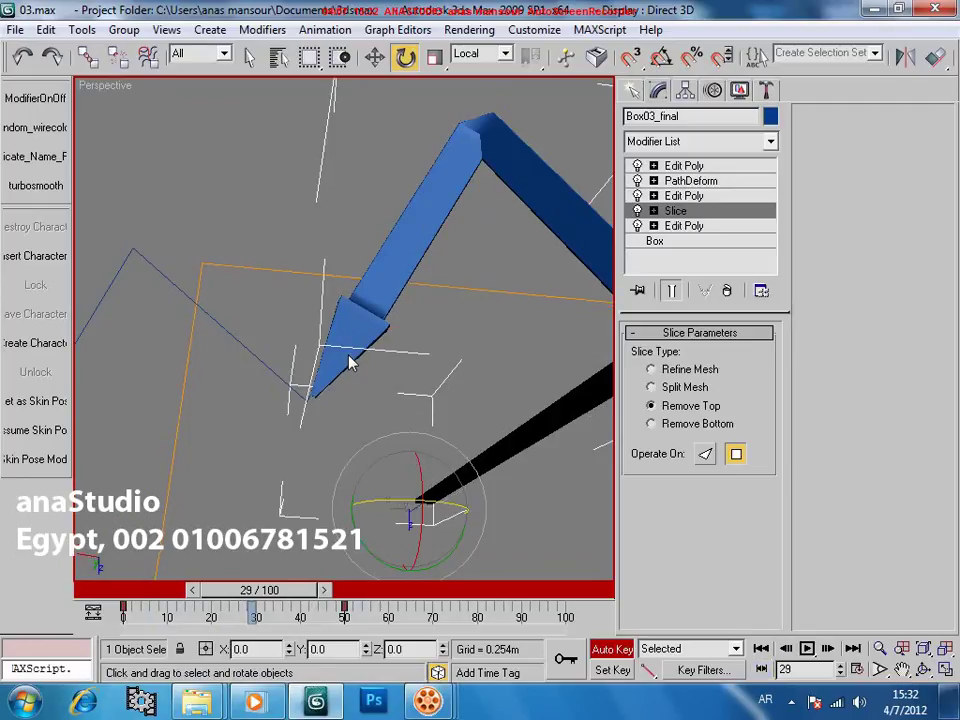
pyautogui.click(378, 62)
pyautogui.rightClick(378, 64)
pyautogui.keyDown('alt'); pyautogui.rightClick(366, 281); pyautogui.keyUp('alt')
pyautogui.click(384, 261)
pyautogui.moveTo(846, 428); pyautogui.dragTo(845, 391)
pyautogui.rightClick(845, 391)
# Activate the Slice modifier's plane for editing and set the reference coordinate system to Local
pyautogui.click(678, 213)
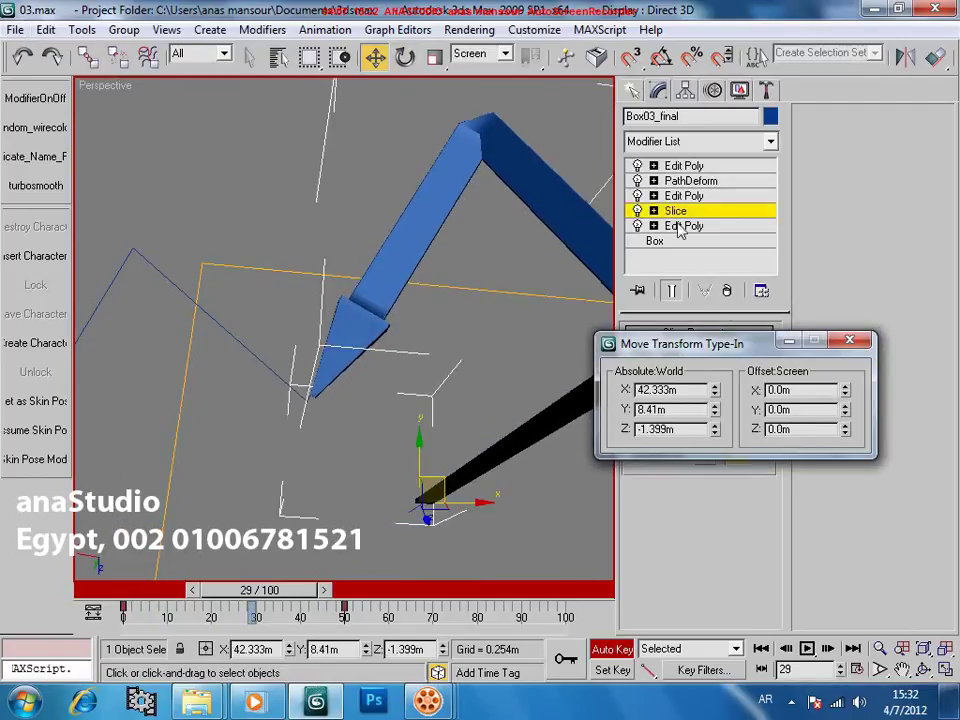
pyautogui.click(861, 342)
pyautogui.keyDown('alt'); pyautogui.moveTo(441, 516); pyautogui.dragTo(230, 380, button='middle'); pyautogui.keyUp('alt')
pyautogui.rightClick(202, 350)
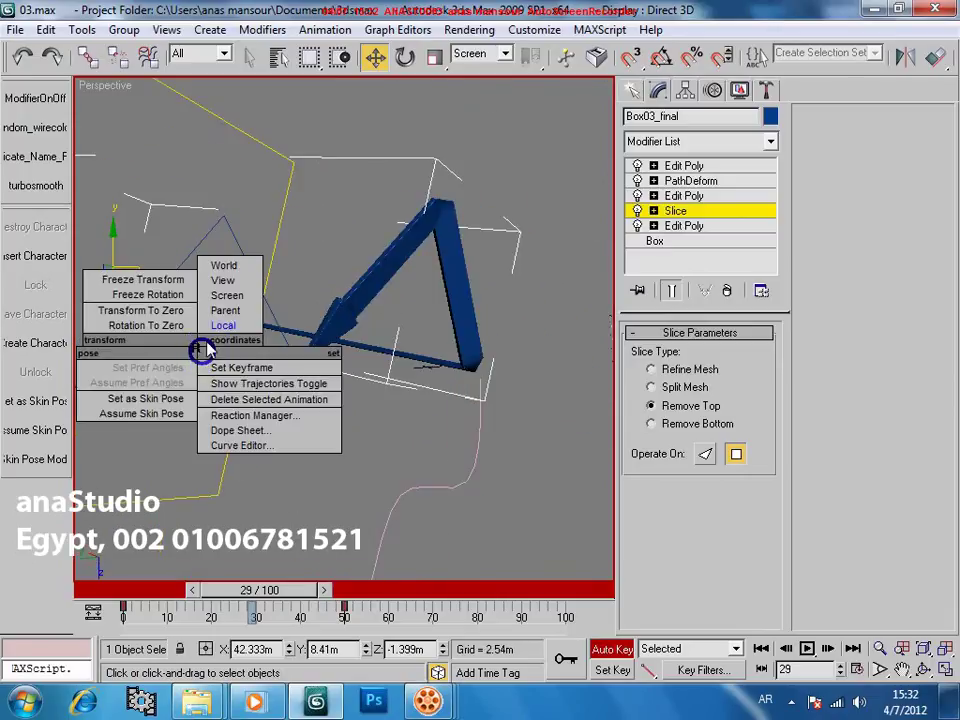
pyautogui.click(221, 326)
pyautogui.scroll(-2, 189, 330)
pyautogui.moveTo(184, 330); pyautogui.dragTo(226, 347, button='middle')
pyautogui.moveTo(297, 331)
pyautogui.mouseDown()
pyautogui.moveTo(267, 329)
pyautogui.moveTo(353, 337)
pyautogui.moveTo(270, 333)
pyautogui.moveTo(295, 337)
pyautogui.mouseUp()
pyautogui.keyDown('alt'); pyautogui.moveTo(450, 400); pyautogui.dragTo(32, 285, button='middle'); pyautogui.keyUp('alt')
pyautogui.scroll(3, 473, 376)
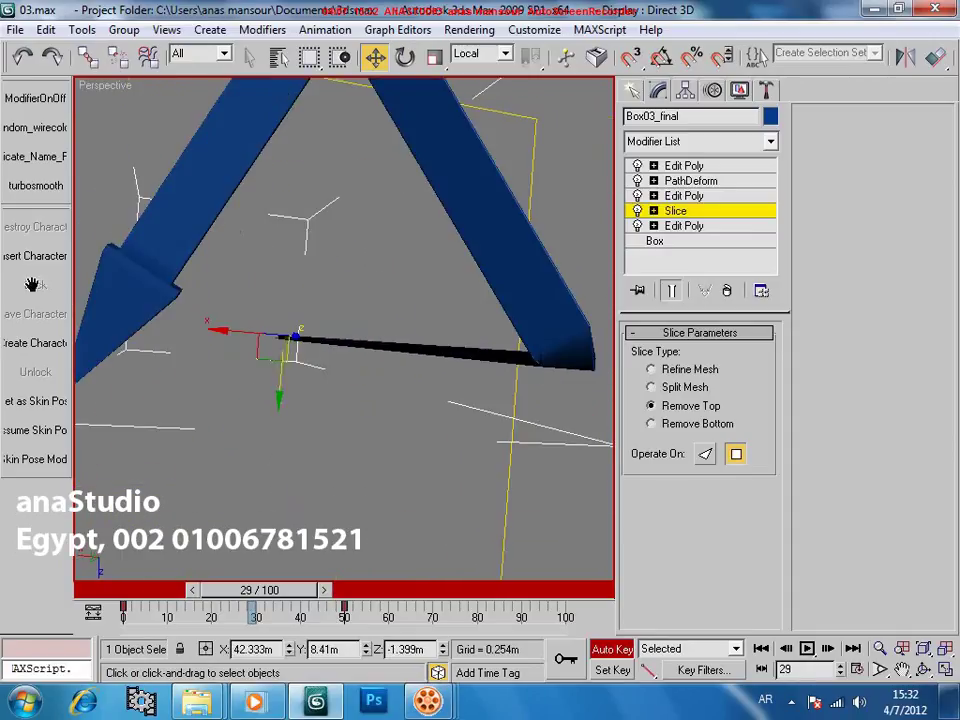
pyautogui.scroll(-4, 345, 215)
pyautogui.scroll(2, 349, 199)
# Using Move Transform Type-In, set the slice plane's local Z to about -1.354 m at frame 29 and 3.296 m at frame 30
pyautogui.rightClick(377, 57)
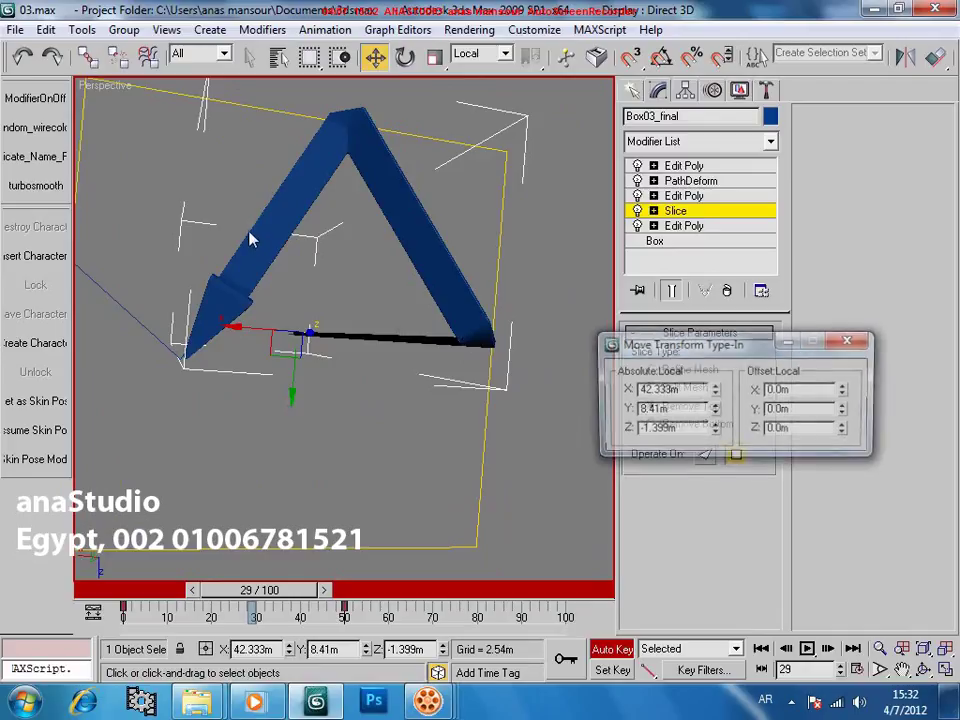
pyautogui.keyDown('alt'); pyautogui.moveTo(251, 240); pyautogui.dragTo(260, 243, button='middle'); pyautogui.keyUp('alt')
pyautogui.click(715, 426)
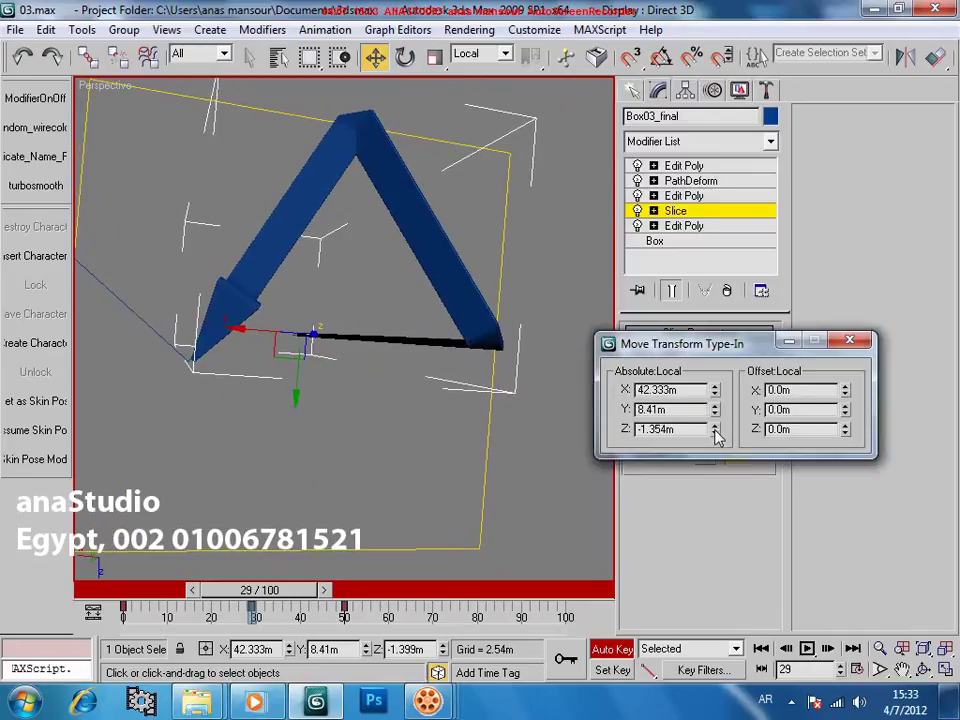
pyautogui.click(541, 452)
pyautogui.press('.')
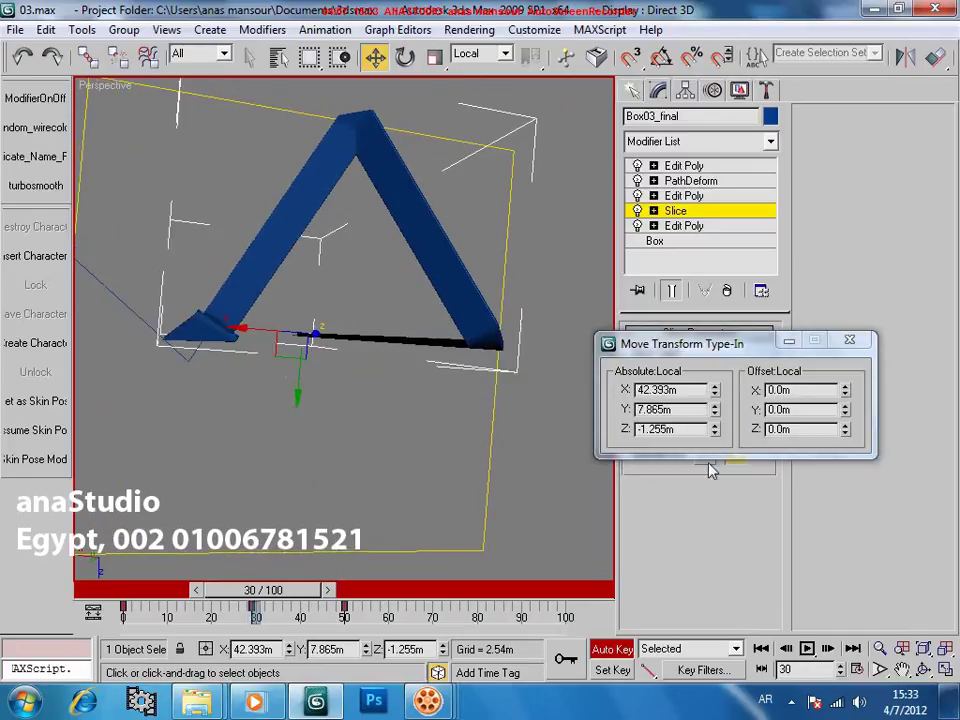
pyautogui.moveTo(715, 429); pyautogui.dragTo(713, 334)
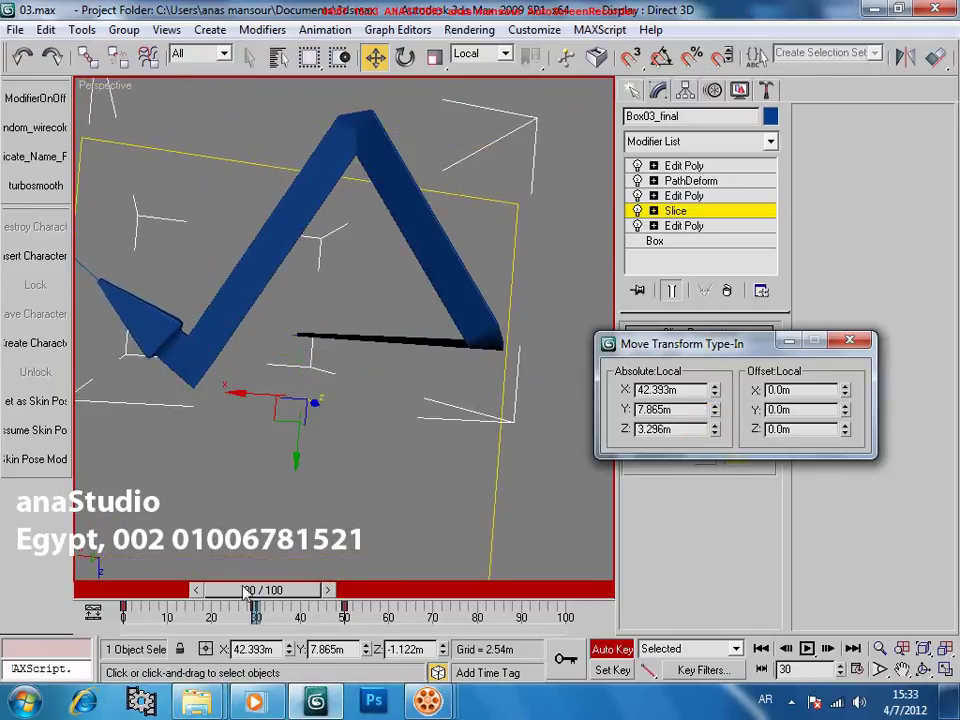
# Play and scrub the animation, ending at frame 16, to examine how the arrow grows around the re-keyed bend
pyautogui.moveTo(303, 597); pyautogui.dragTo(287, 598)
pyautogui.moveTo(218, 447); pyautogui.dragTo(313, 456, button='middle')
pyautogui.scroll(-5, 313, 456)
pyautogui.press('/')
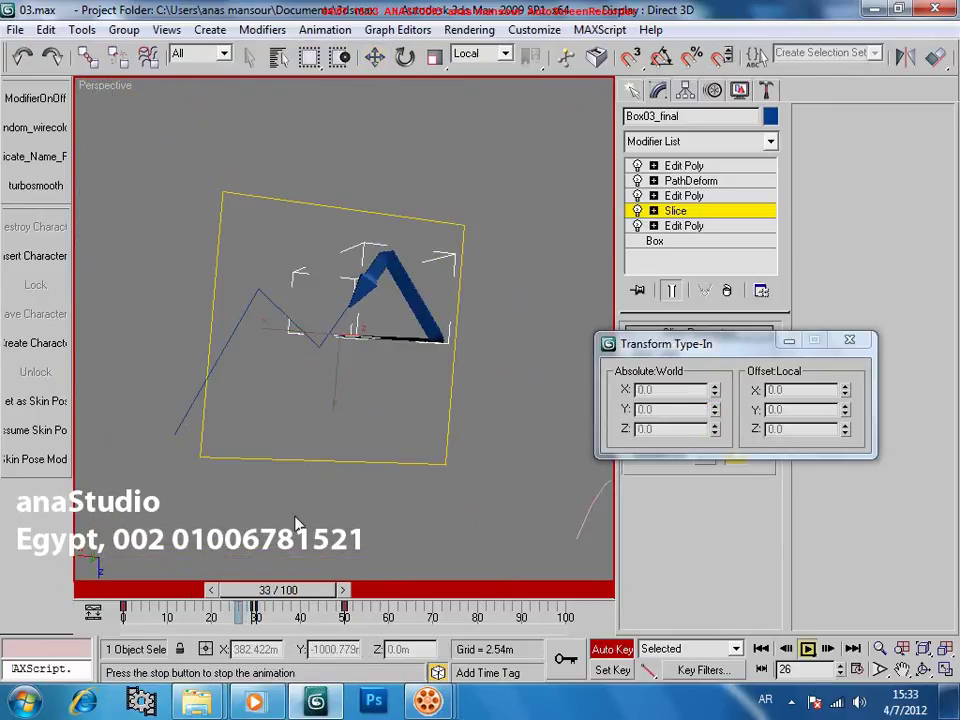
pyautogui.moveTo(328, 590); pyautogui.dragTo(290, 599)
pyautogui.moveTo(308, 450); pyautogui.dragTo(350, 481, button='middle')
pyautogui.moveTo(296, 596); pyautogui.dragTo(221, 607)
pyautogui.moveTo(325, 452); pyautogui.dragTo(338, 446, button='middle')
pyautogui.scroll(3, 320, 446)
pyautogui.scroll(-3, 395, 436)
pyautogui.moveTo(410, 432); pyautogui.dragTo(350, 432, button='middle')
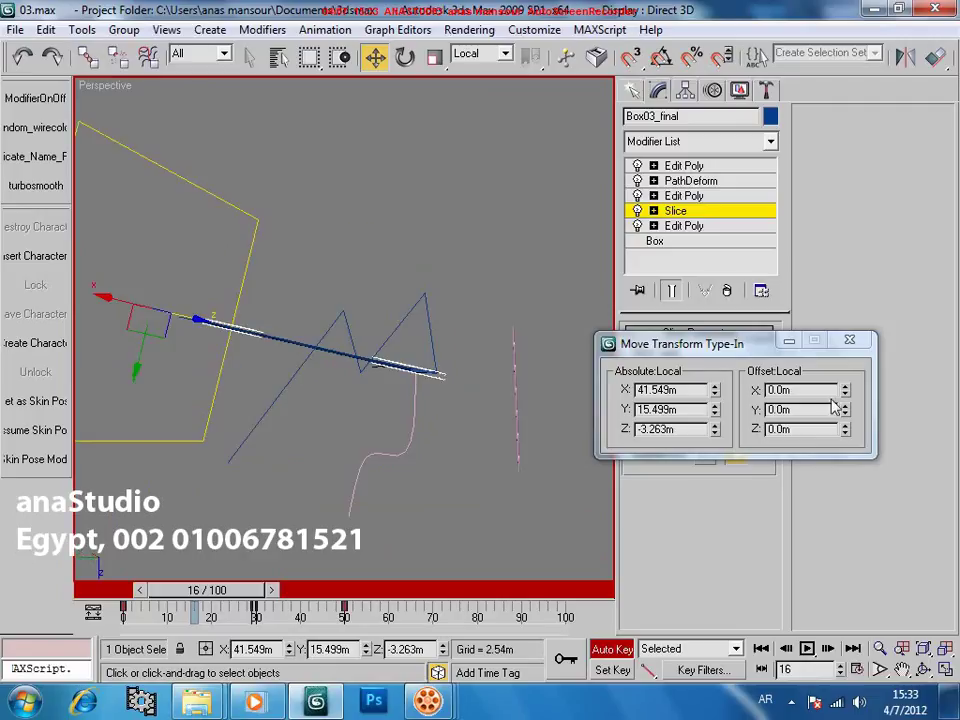
# Close the Move Transform Type-In, leave the Slice plane's sub-object level and turn off Auto Key
pyautogui.click(853, 342)
pyautogui.click(704, 210)
pyautogui.scroll(-4, 410, 408)
pyautogui.press('n')
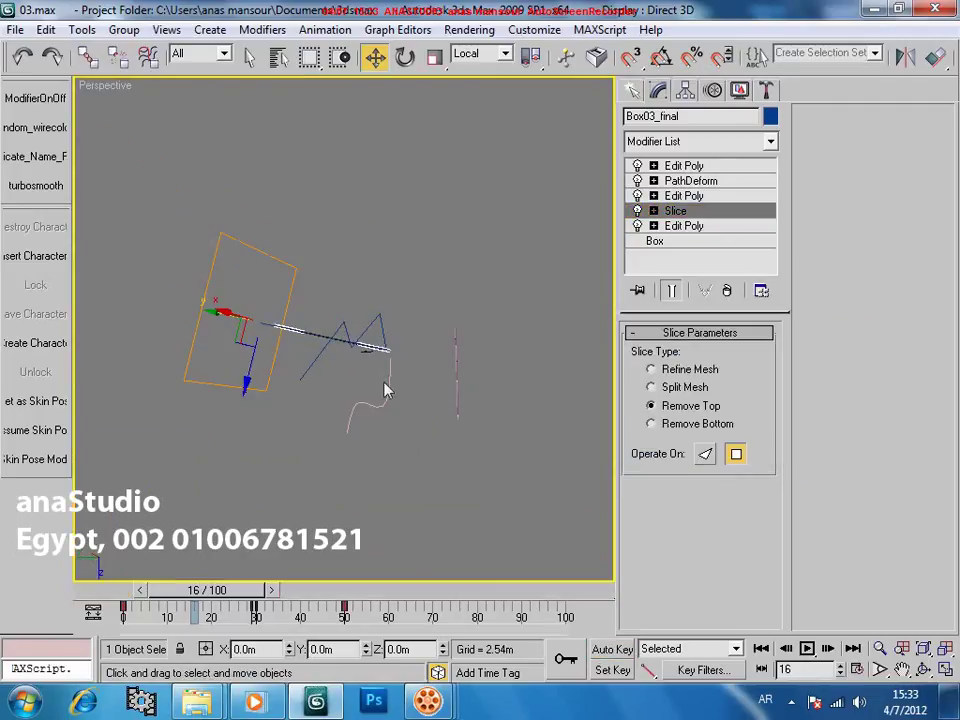
# Activate the Select tool, scrub to frame 37 and examine the arrow's shape along the zigzag
pyautogui.keyDown('alt'); pyautogui.moveTo(388, 390); pyautogui.dragTo(421, 429, button='middle'); pyautogui.keyUp('alt')
pyautogui.press('q')
pyautogui.moveTo(240, 590); pyautogui.dragTo(306, 582)
pyautogui.scroll(3, 337, 474)
pyautogui.keyDown('alt'); pyautogui.moveTo(345, 466); pyautogui.dragTo(430, 335, button='middle'); pyautogui.keyUp('alt')
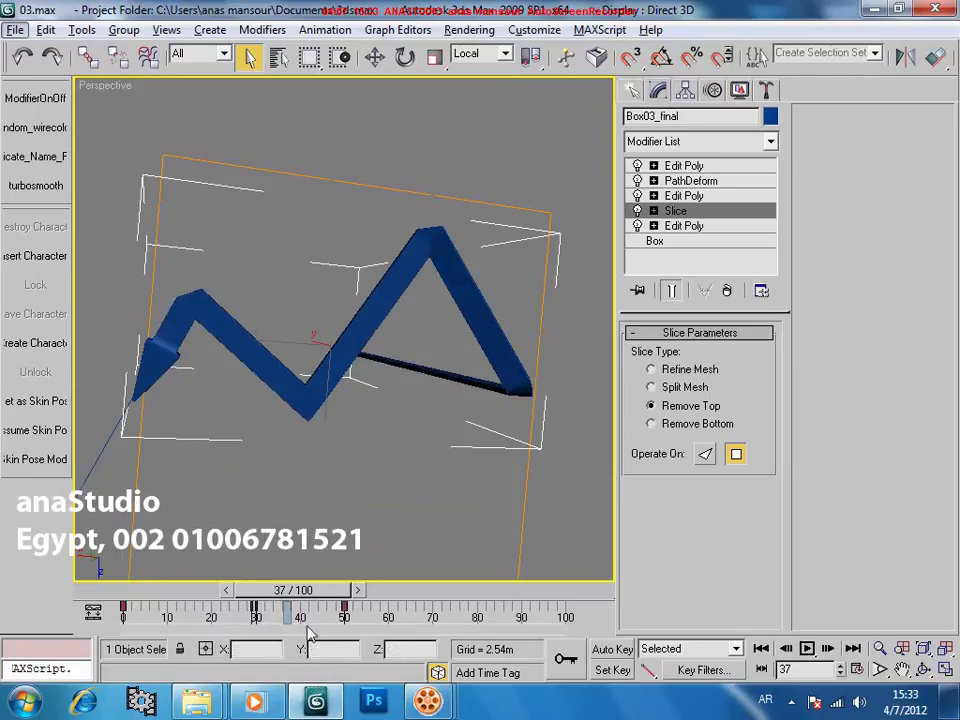
# Switch to the media player, play the reference video 81565412 in short stretches to study its blue arrows, and close the player
pyautogui.click(257, 703)
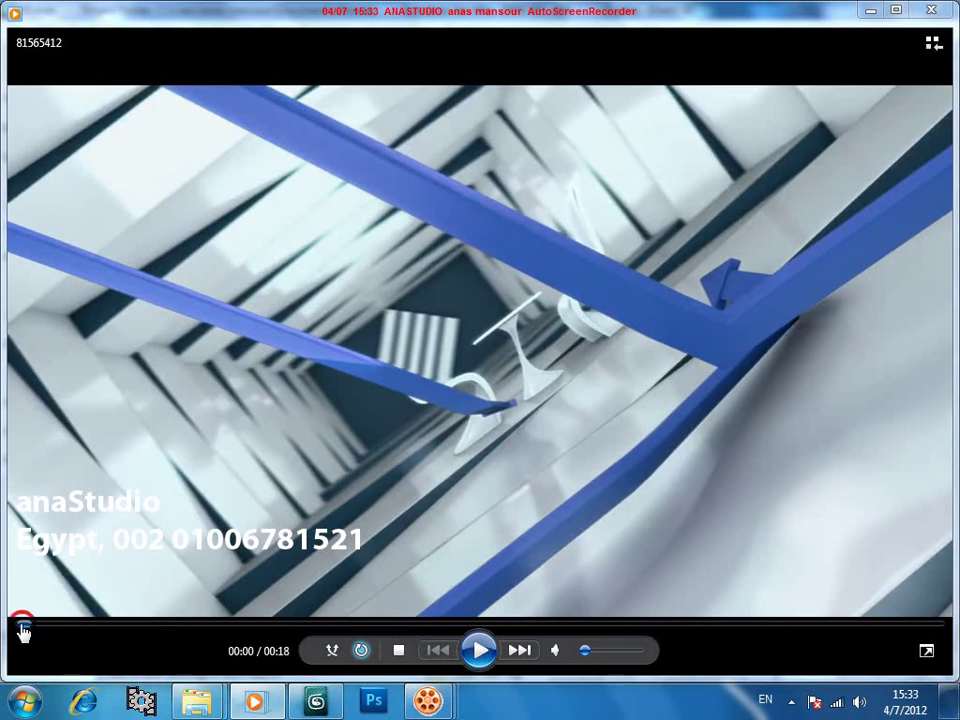
pyautogui.click(486, 650)
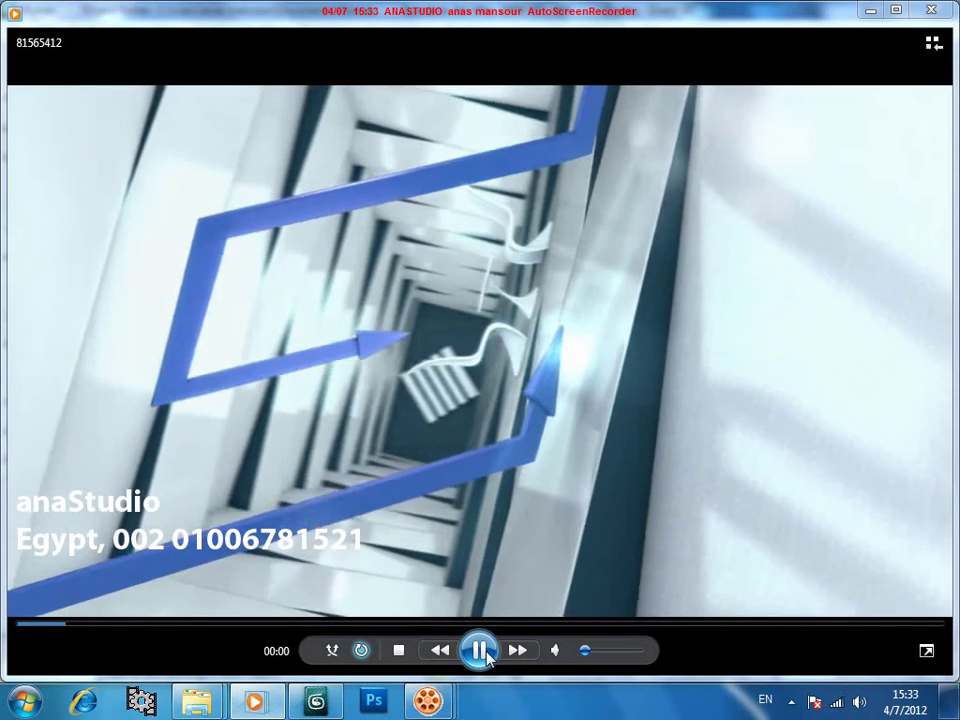
pyautogui.click(486, 650)
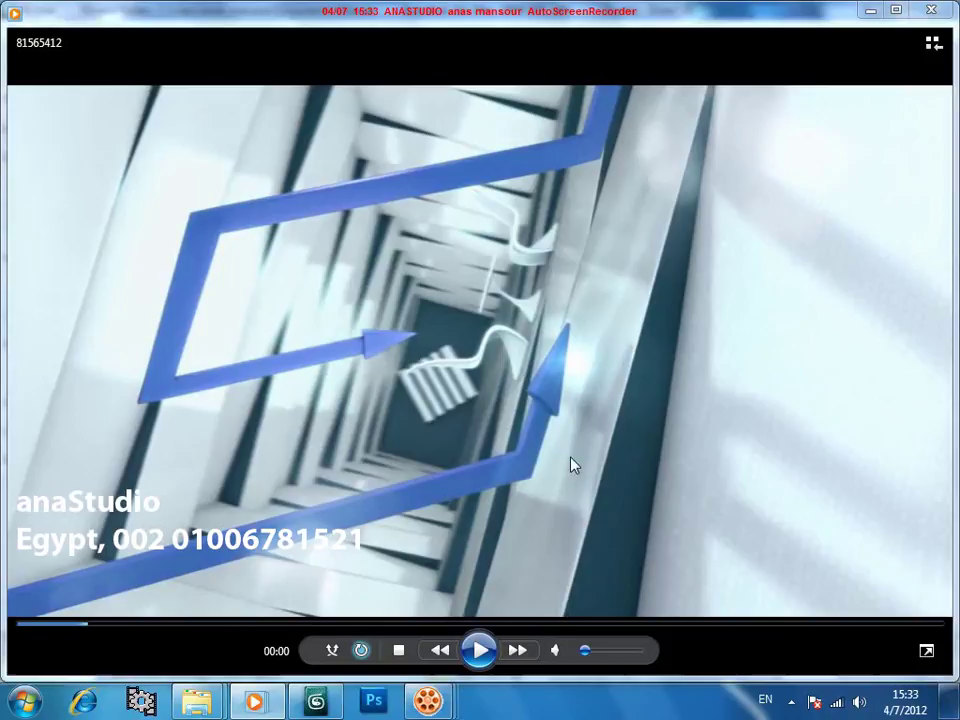
pyautogui.click(472, 658)
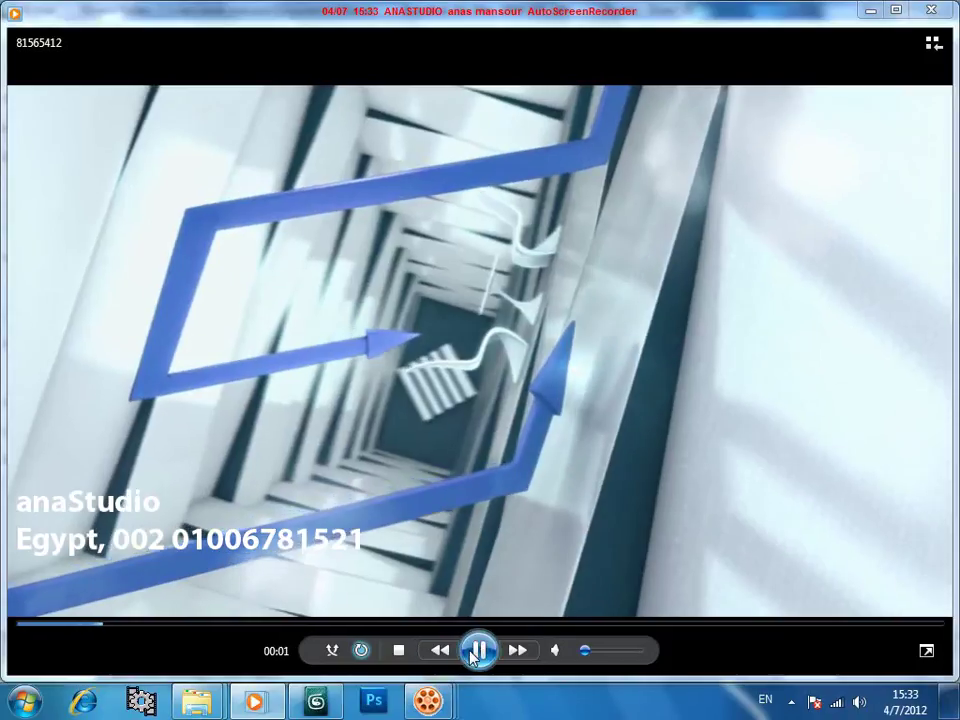
pyautogui.click(474, 658)
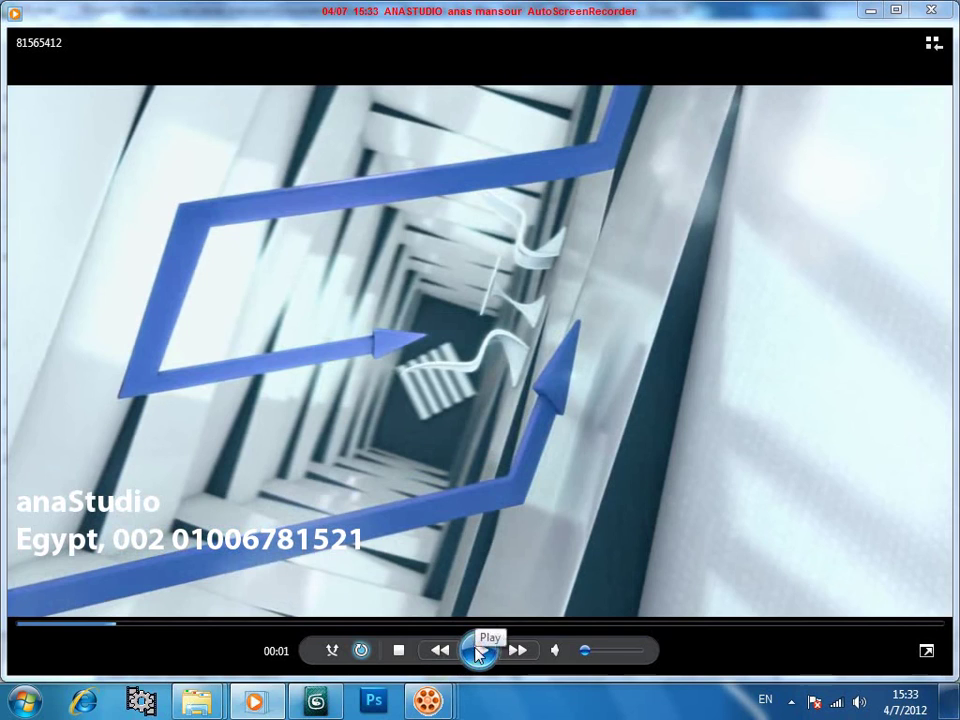
pyautogui.click(478, 651)
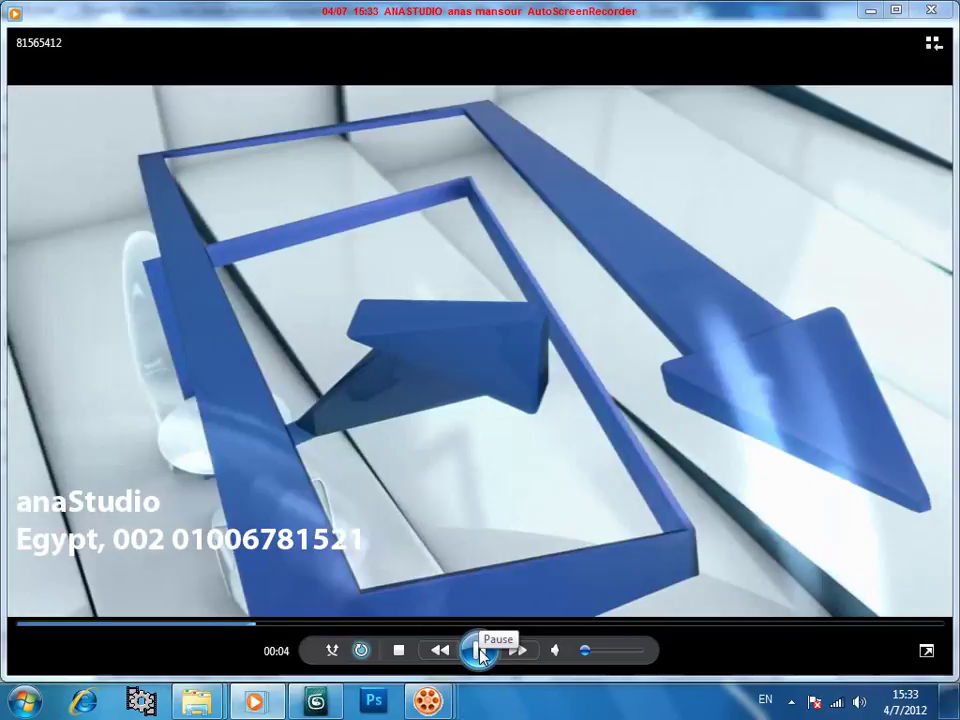
pyautogui.click(478, 651)
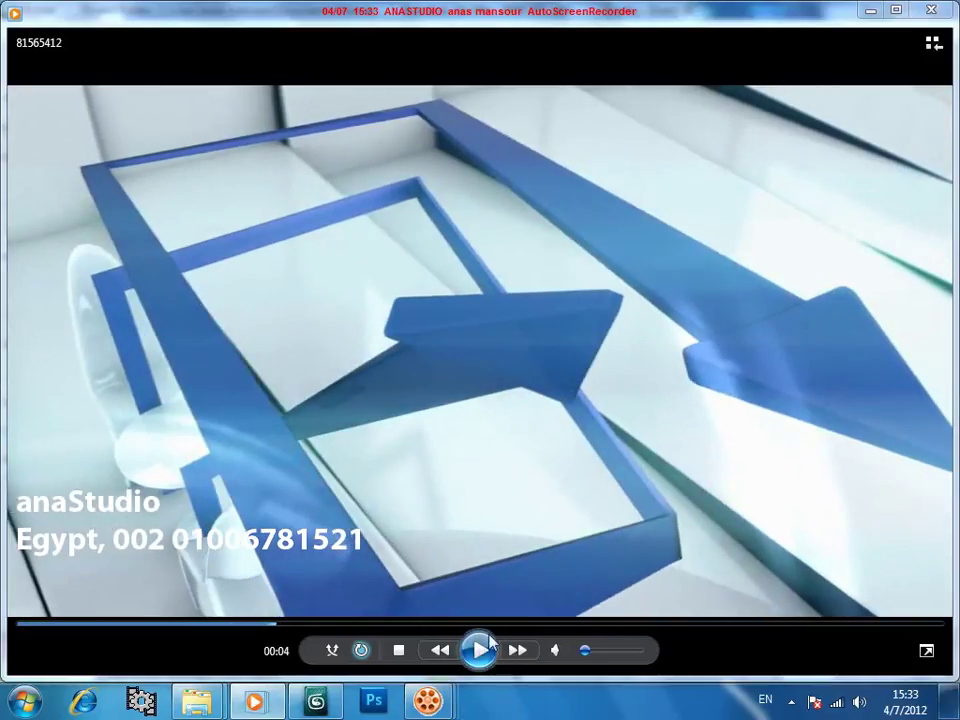
pyautogui.click(930, 10)
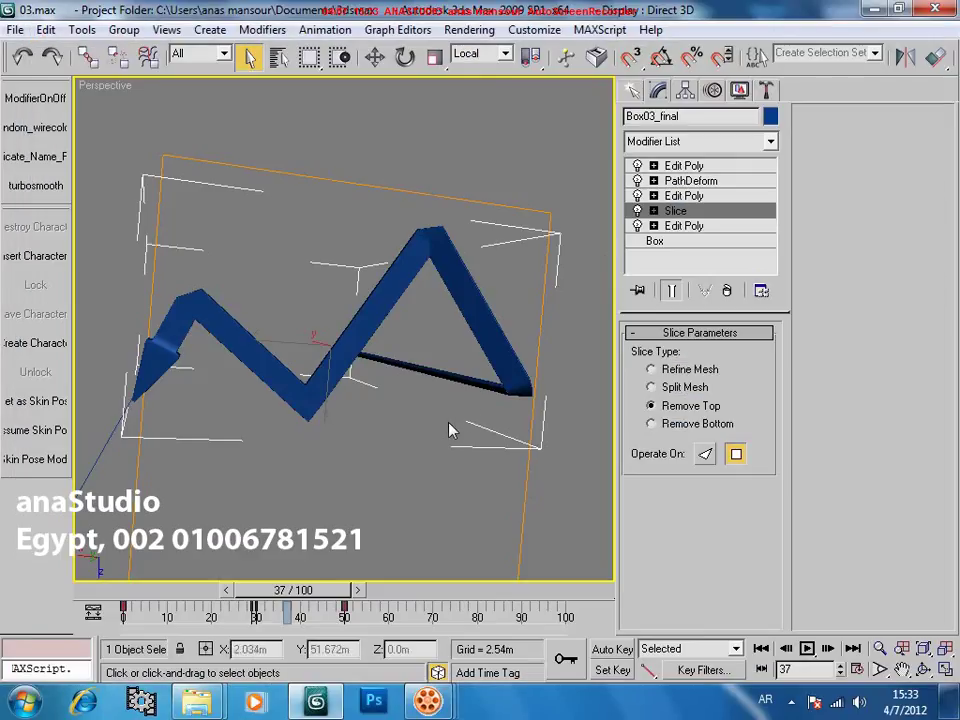
pyautogui.keyDown('alt'); pyautogui.moveTo(472, 428); pyautogui.dragTo(411, 430, button='middle'); pyautogui.keyUp('alt')
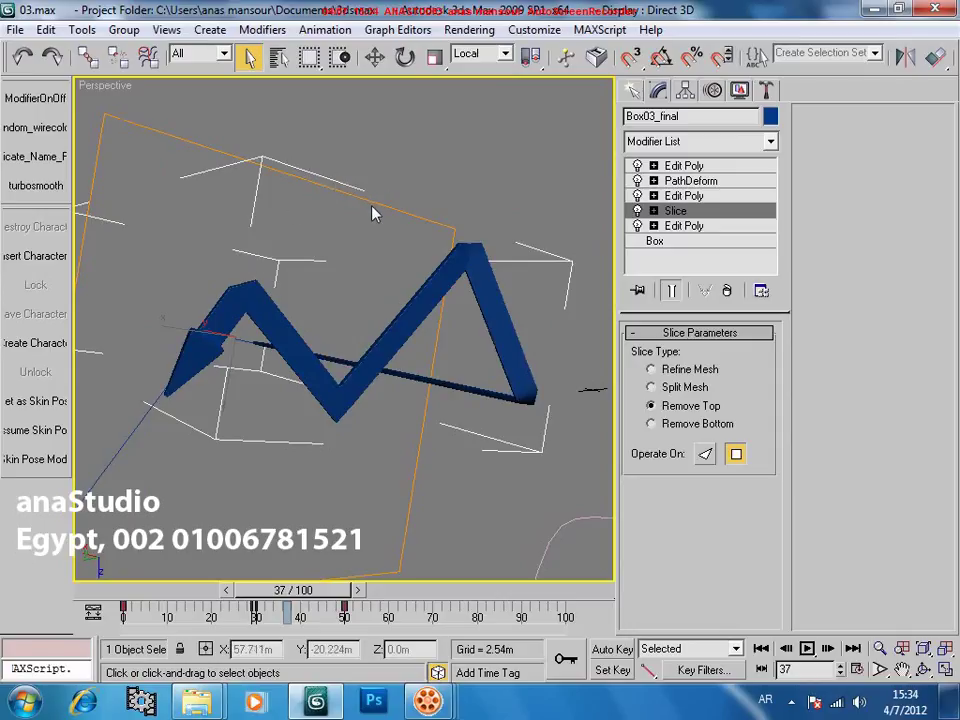
pyautogui.moveTo(428, 701)
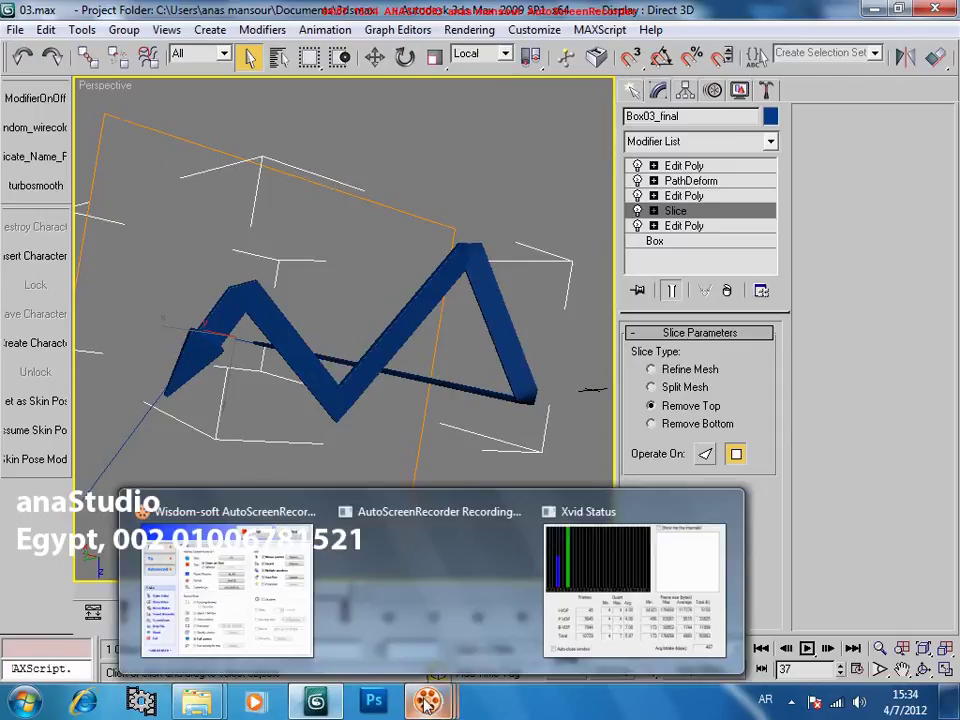